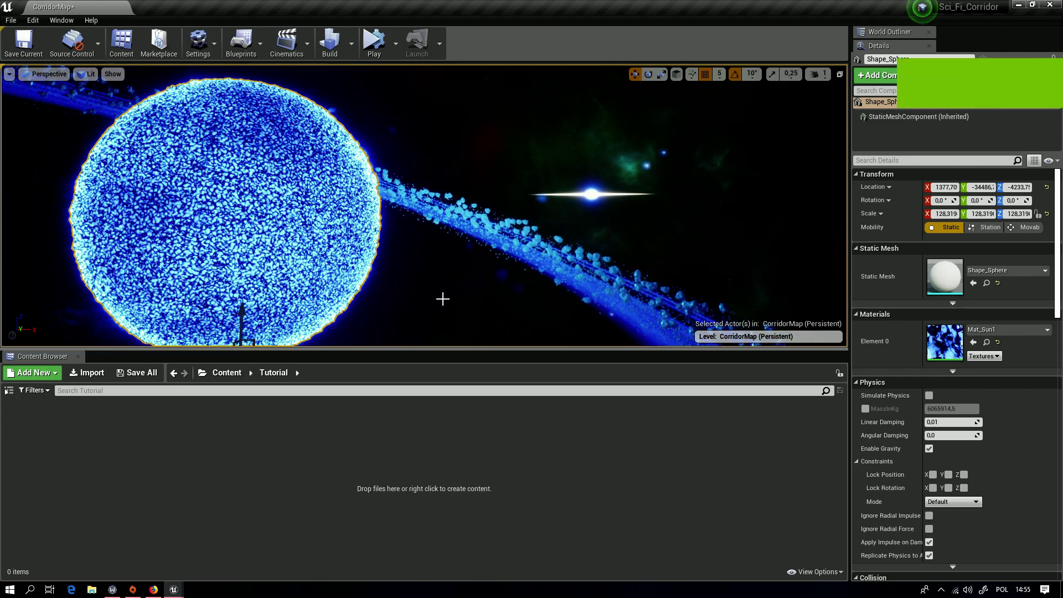
Step: Examine the glowing blue star sphere in the full-screen viewport from several distances and angles
right_drag(443, 299, 466, 272)
key(a)
key(d)
key(w)
key(a)
key(s)
key(F11)
key(w)
key(a)
key(s)
key(w)
key(d)
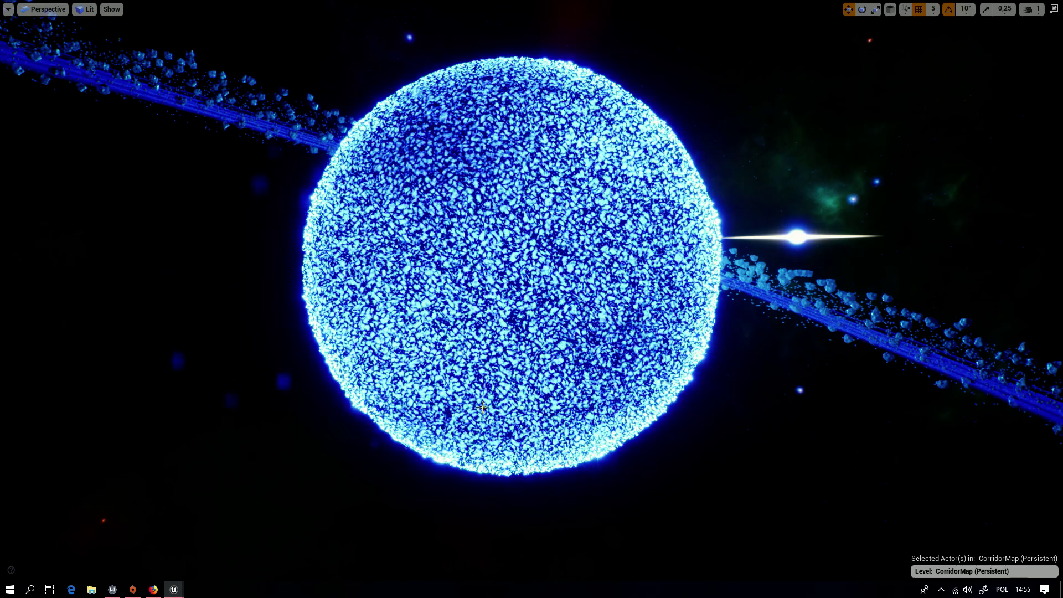
right_drag(482, 409, 492, 405)
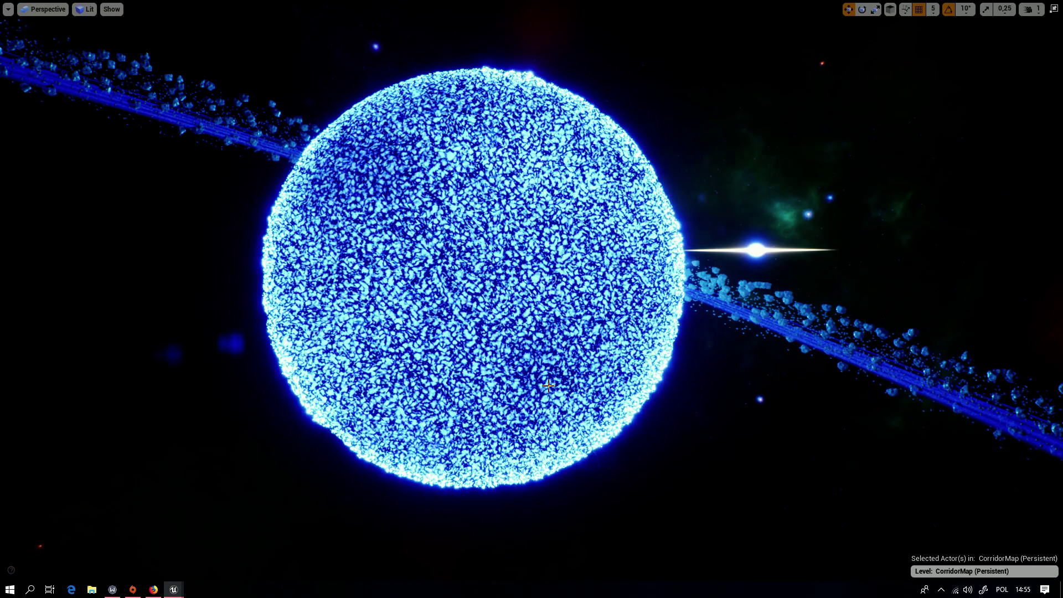
key(s)
right_drag(548, 386, 559, 385)
key(w)
key(d)
key(a)
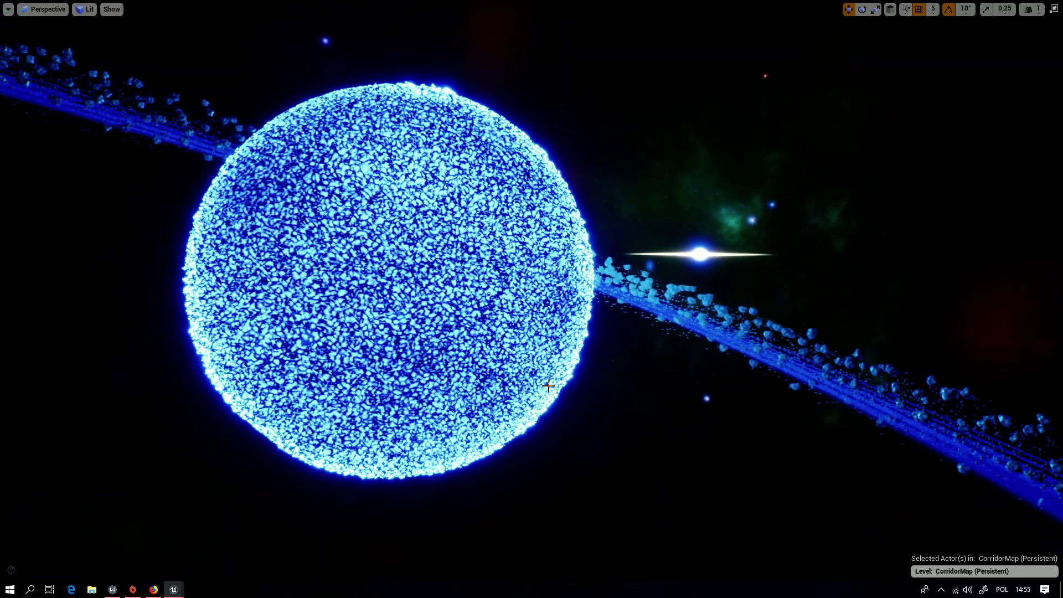
key(F11)
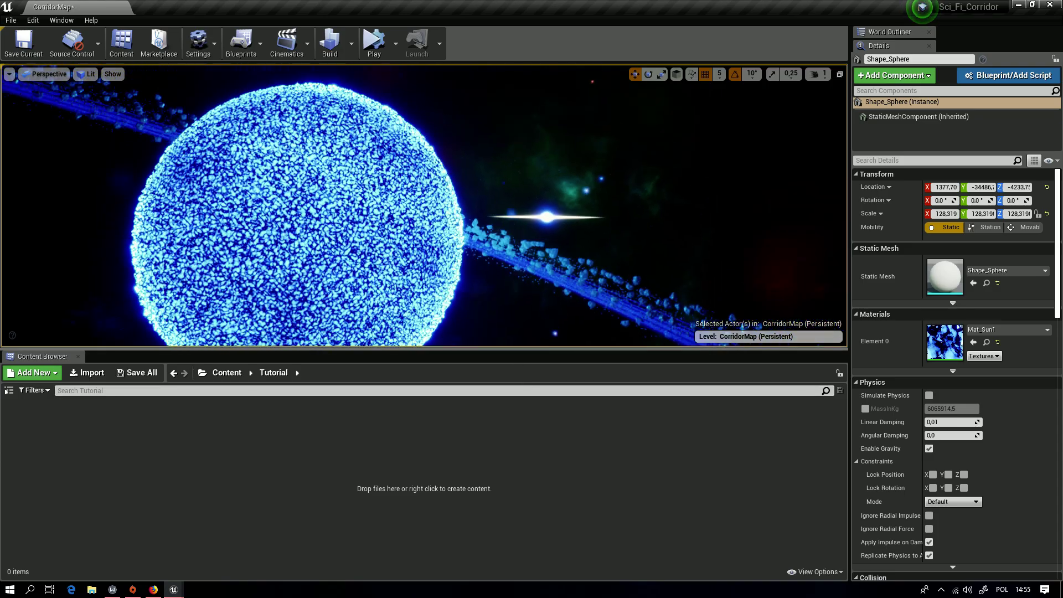
Step: Duplicate the blue star sphere along the X axis to place a copy beside the original
right_drag(351, 319, 355, 335)
key(s)
key(g)
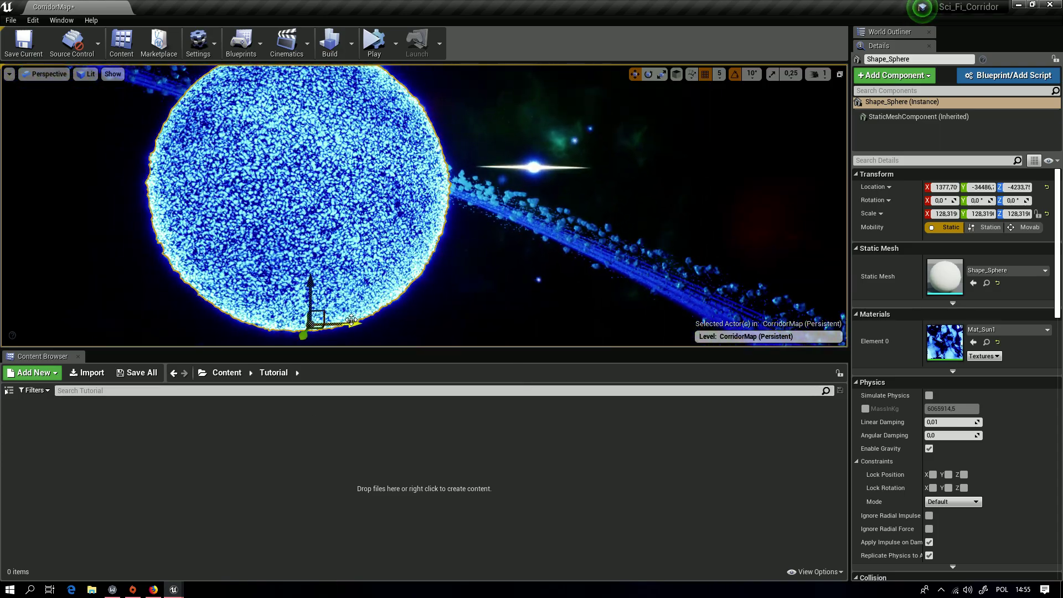
alt+drag(351, 321, 626, 342)
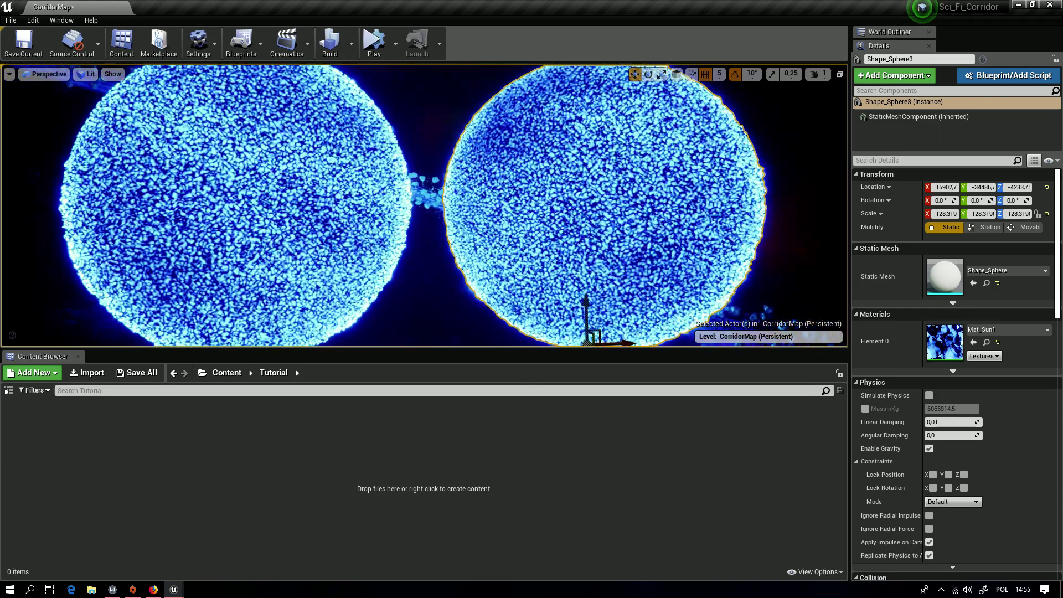
Step: Create a material named M_Star_MASTER in the Tutorial folder and apply it to the duplicated sphere
right_click(158, 413)
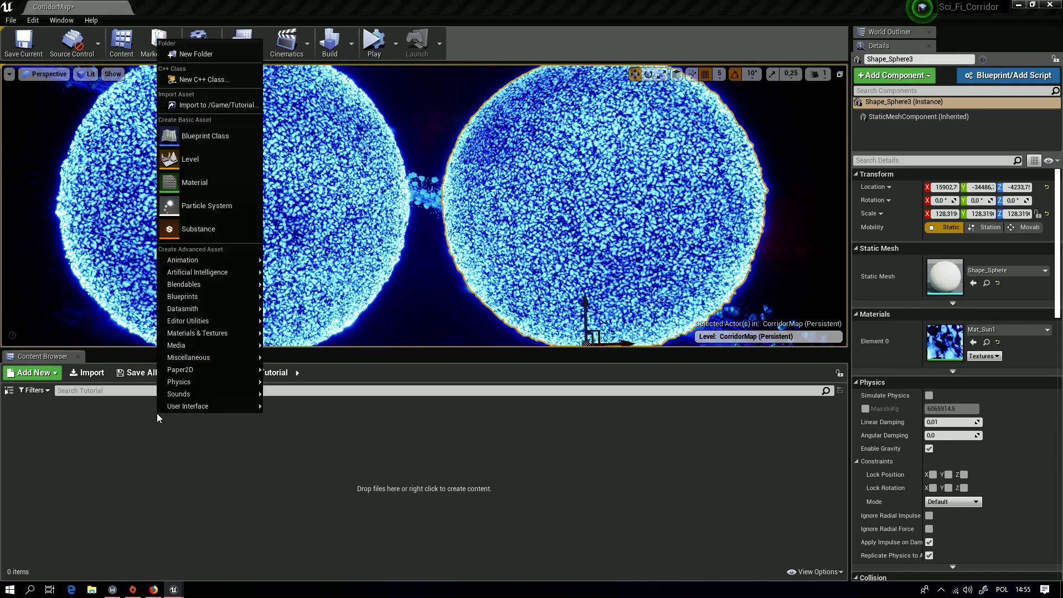
click(235, 181)
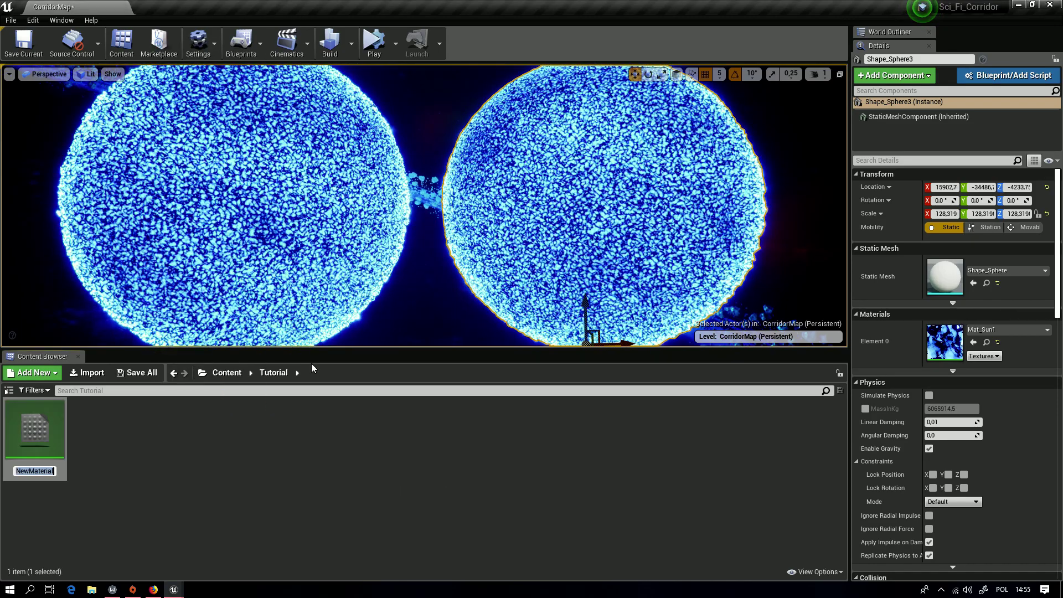
text(M_)
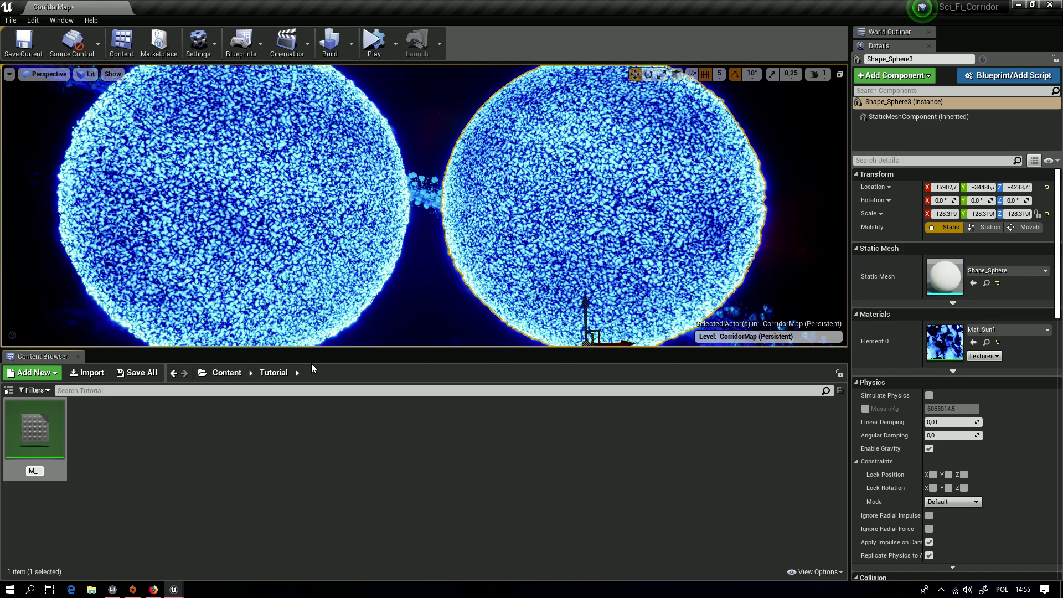
text(Star)
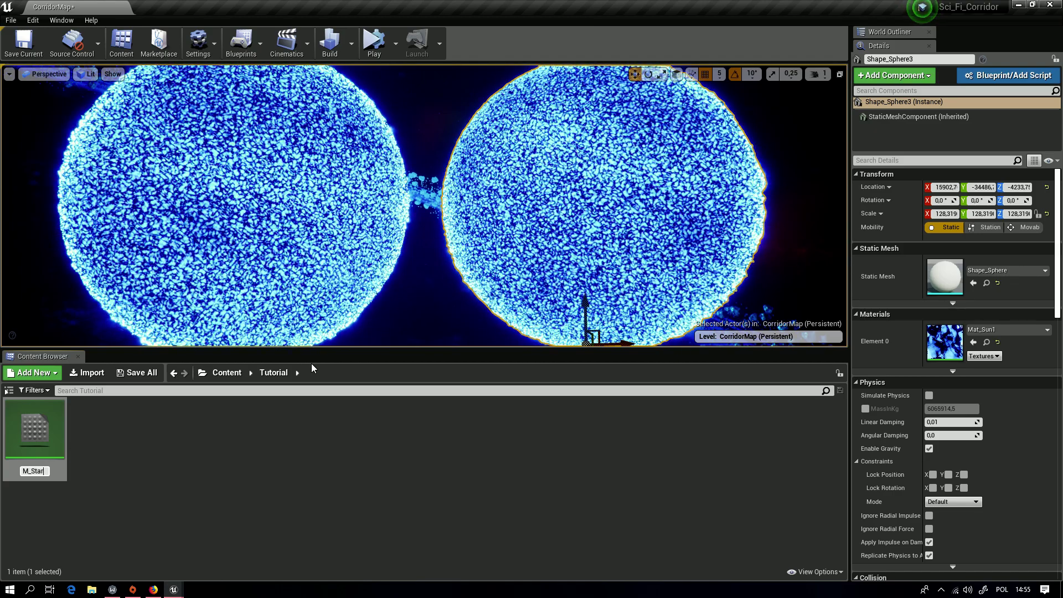
text(_MASTER)
key(Return)
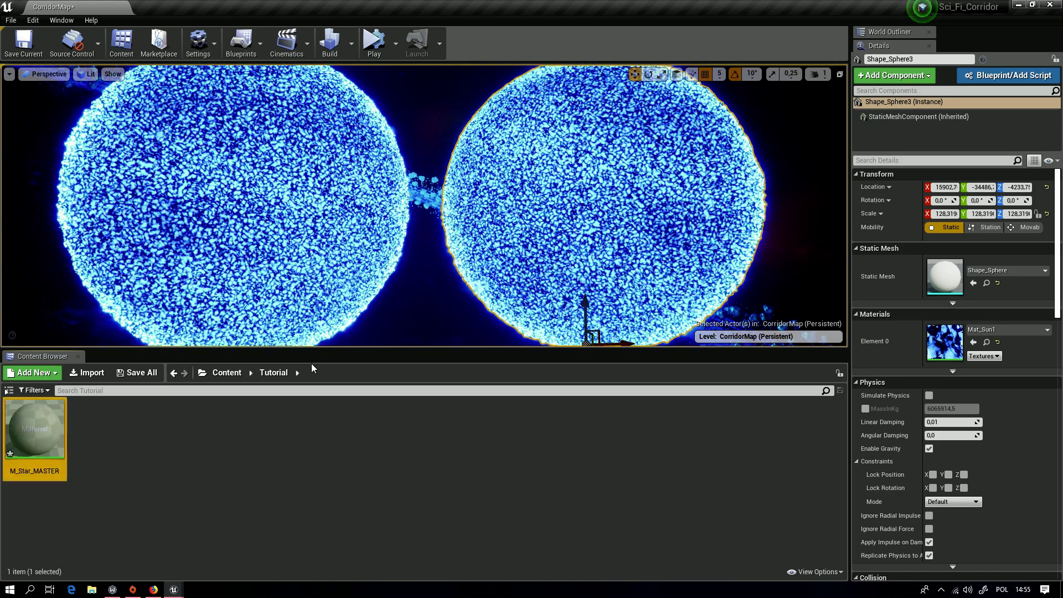
drag(34, 430, 593, 214)
Step: Open M_Star_MASTER, add a Noise node and connect its output to Emissive Color
double_click(35, 432)
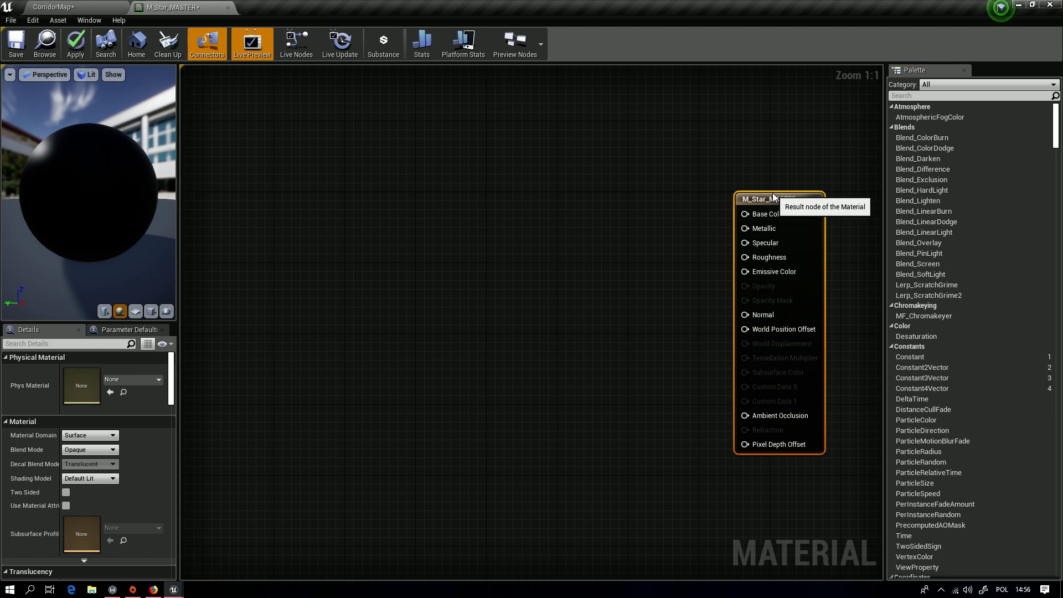
right_drag(314, 304, 403, 298)
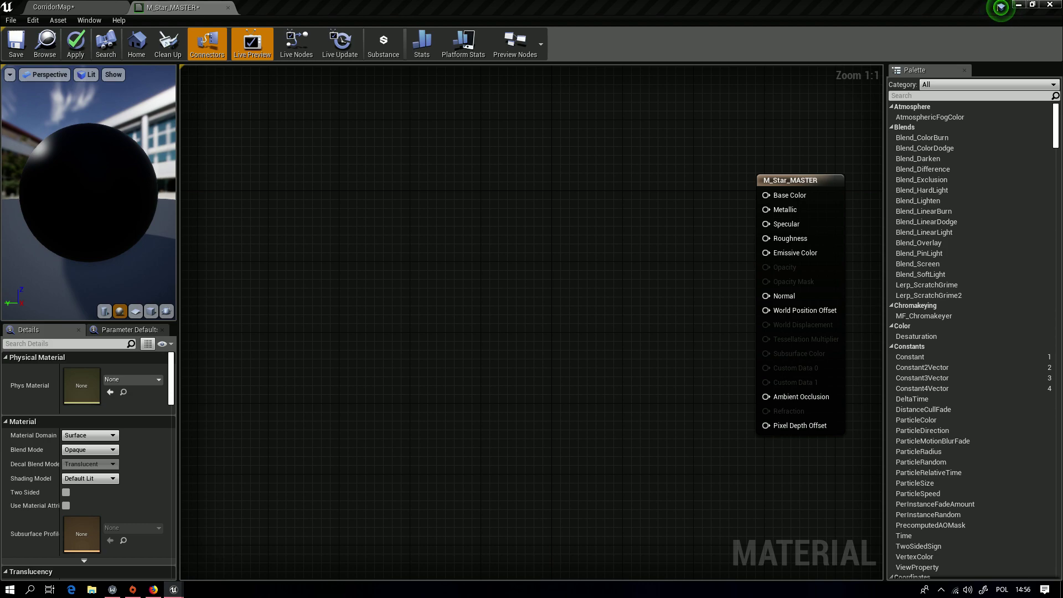
right_click(253, 259)
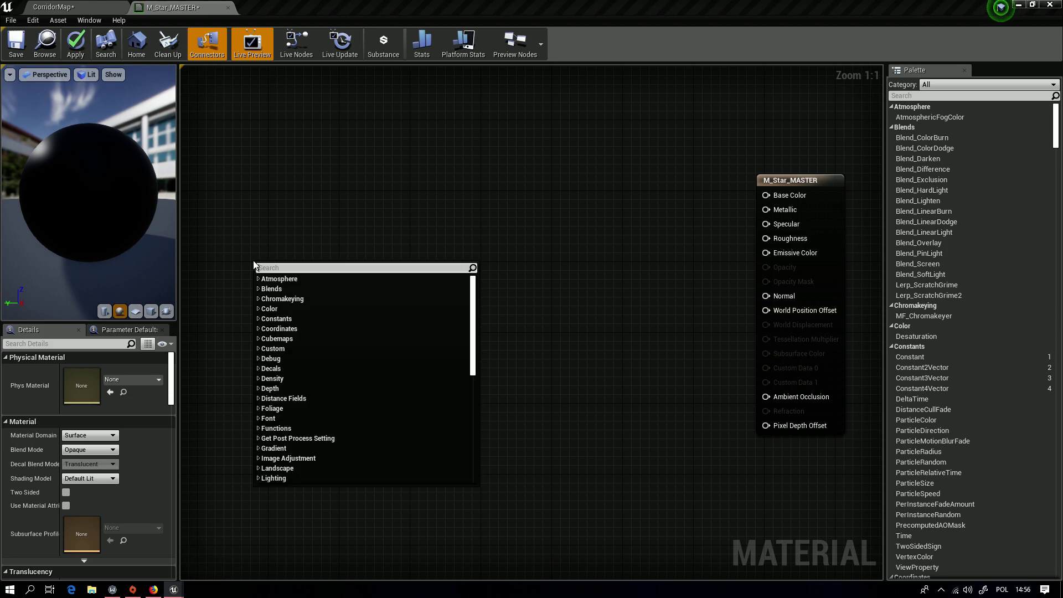
click(290, 221)
right_click(250, 251)
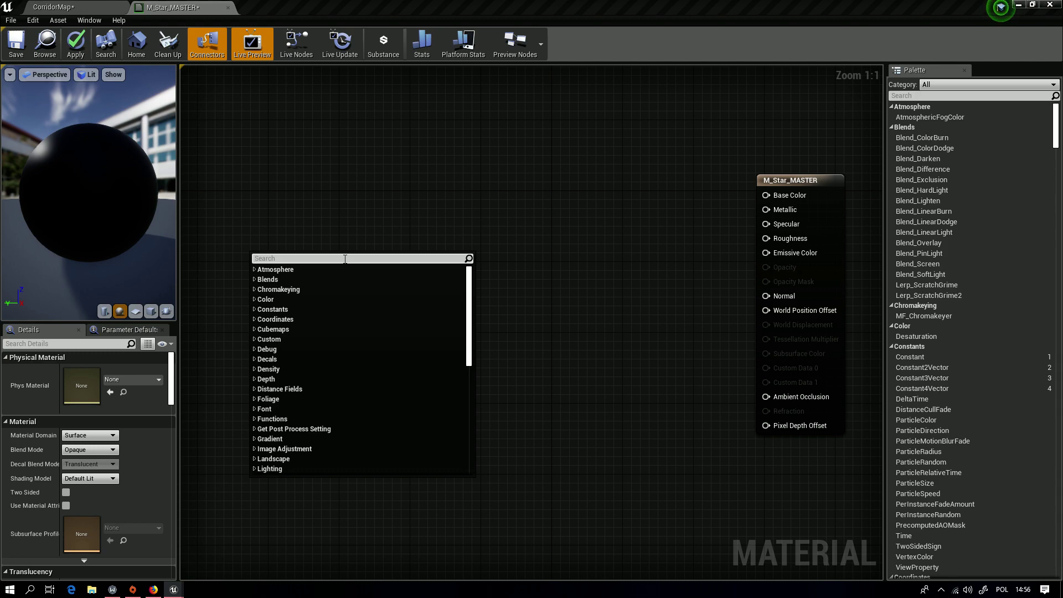
text(noise)
key(Return)
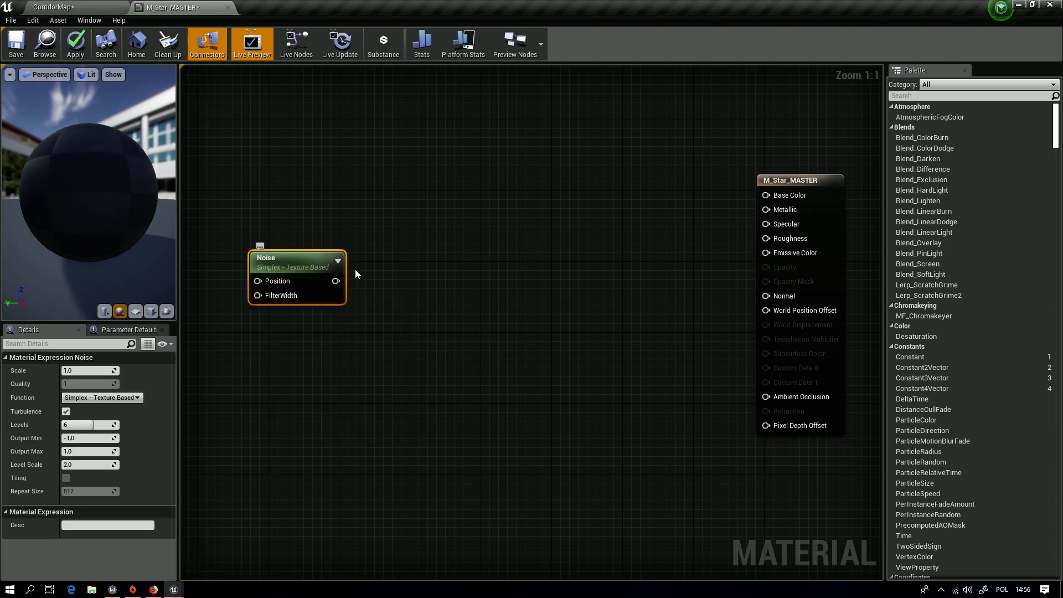
drag(789, 257, 791, 256)
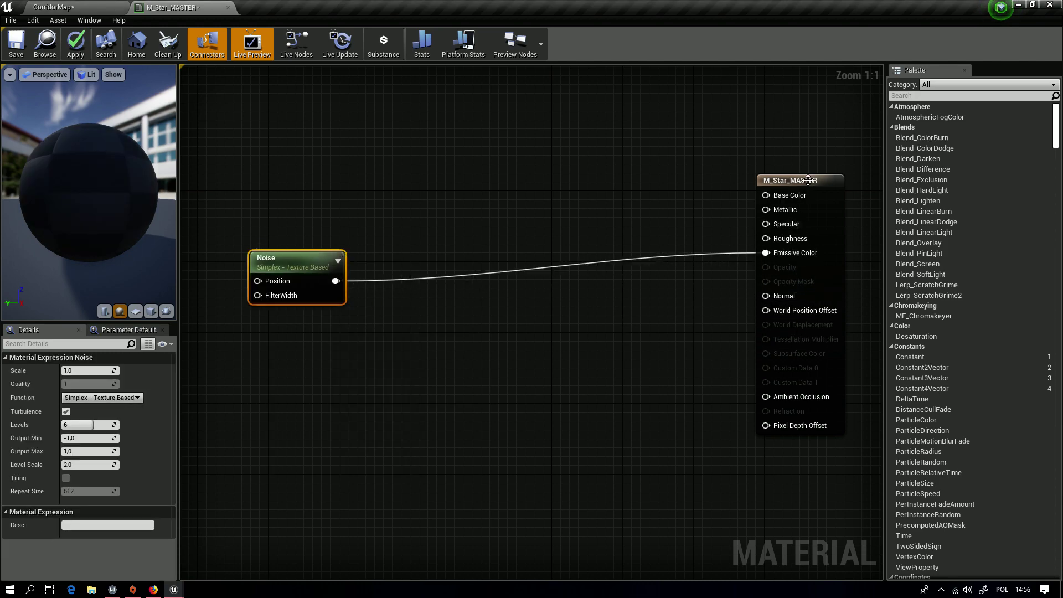
Step: Set the material's shading model to Unlit and its D3D11 tessellation mode to PN Triangles
click(808, 178)
click(89, 478)
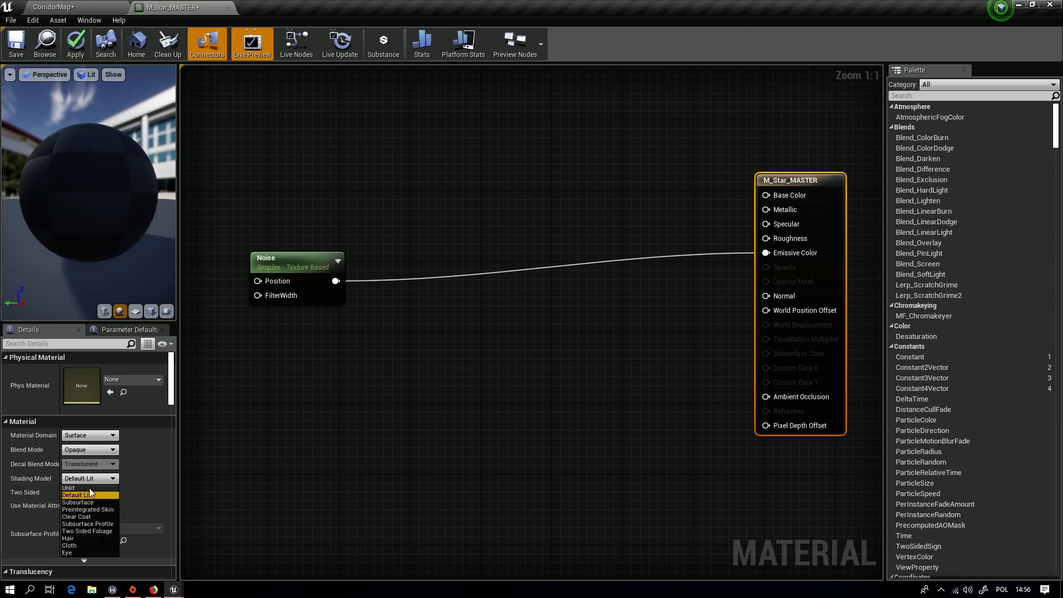
click(89, 488)
scroll(88, 488, down, 10)
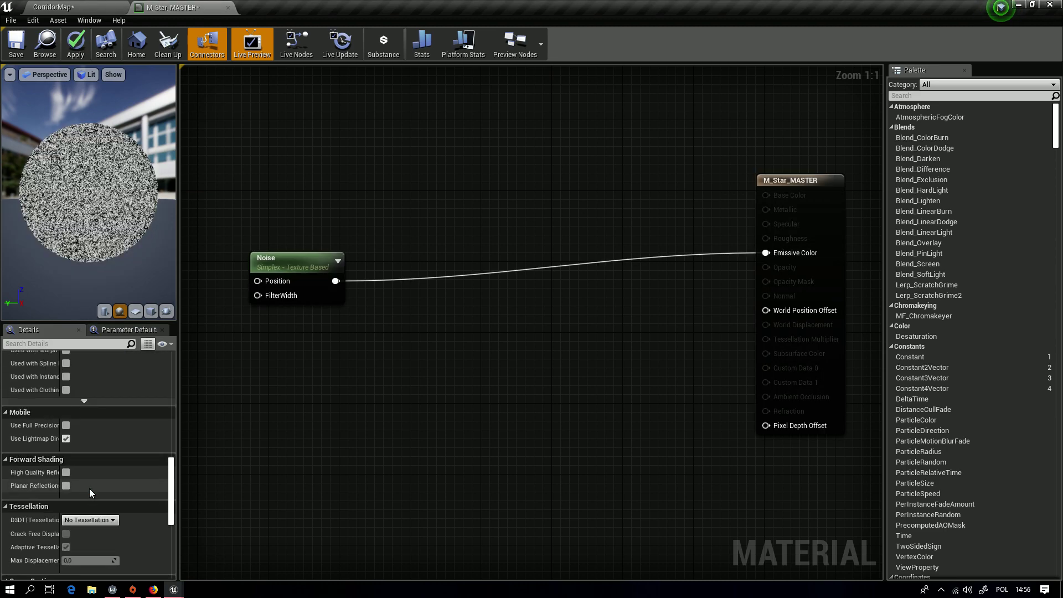
scroll(89, 489, down, 3)
click(86, 415)
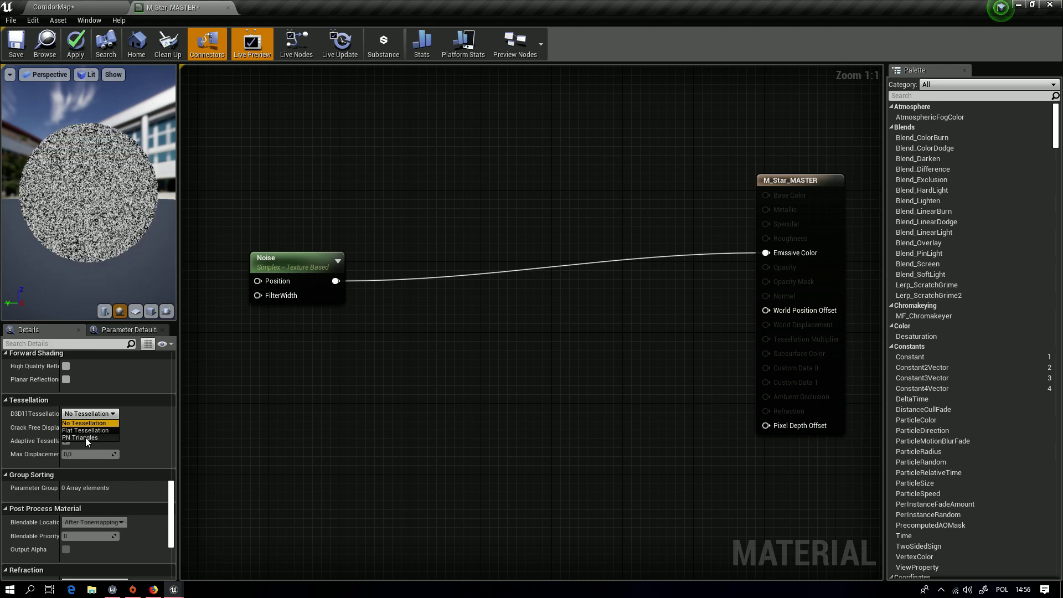
click(86, 437)
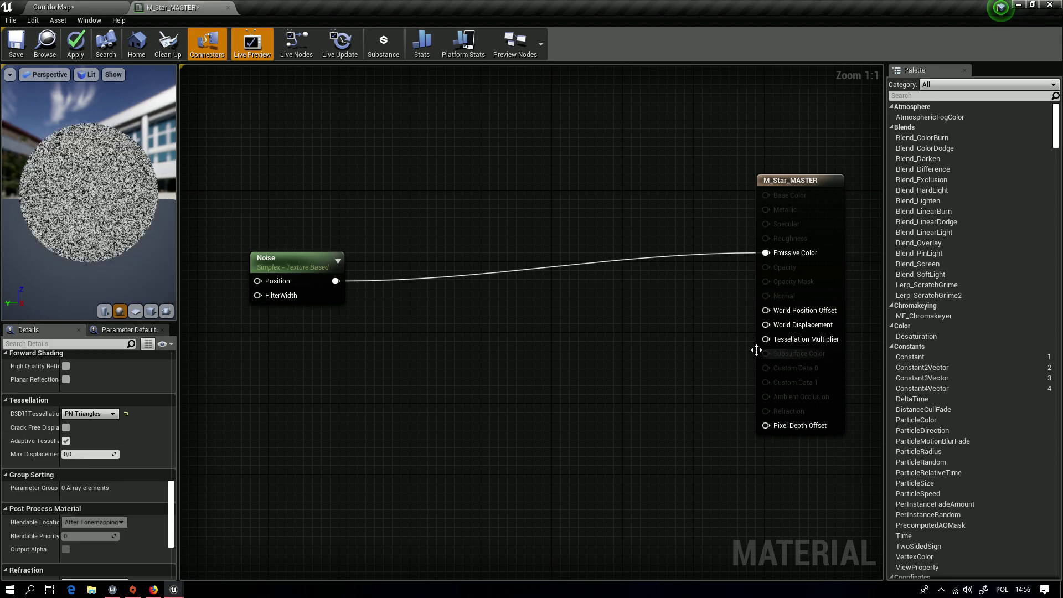
Step: Save M_Star_MASTER and inspect the noise on the duplicated sphere in the CorridorMap level
drag(78, 172, 78, 167)
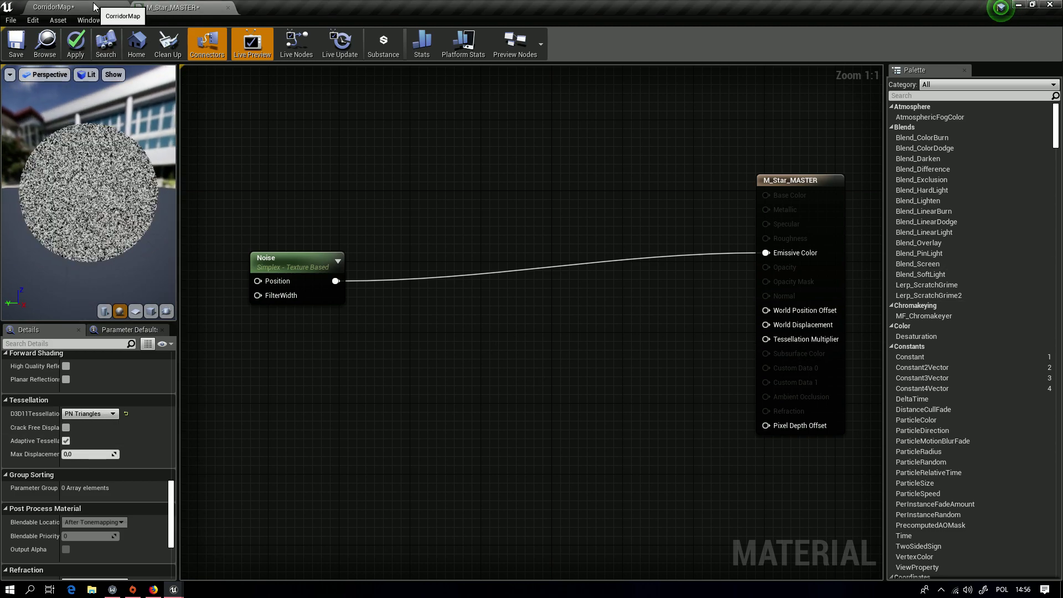
click(11, 50)
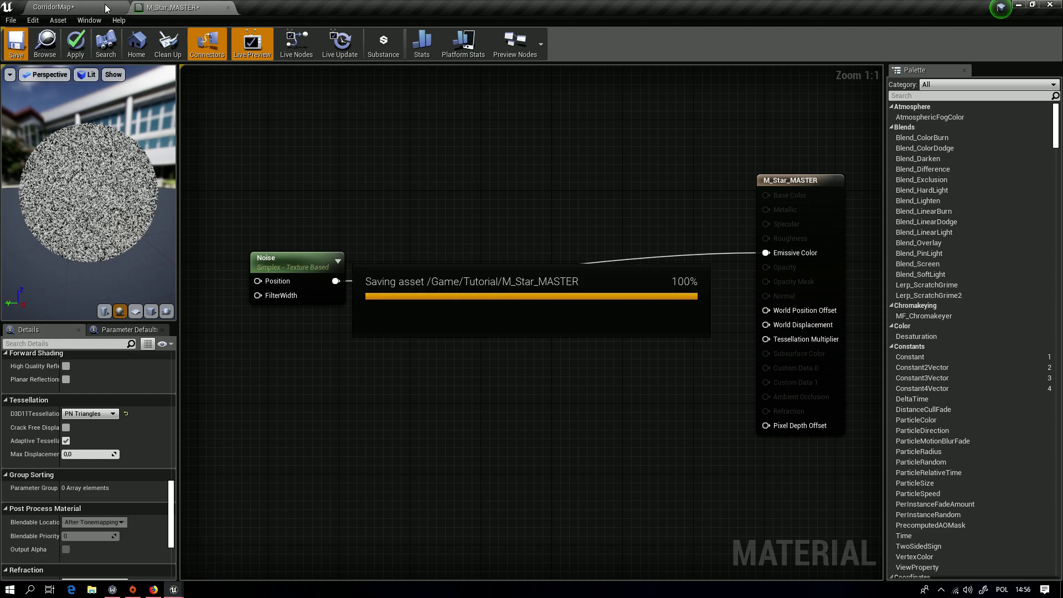
click(105, 5)
key(f)
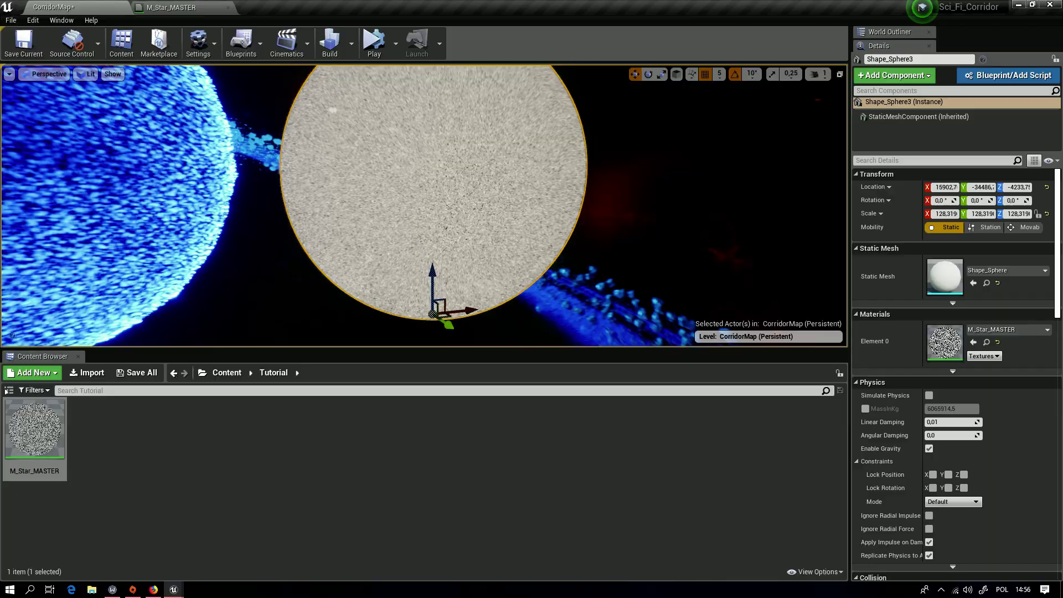
key(s)
right_drag(422, 302, 423, 302)
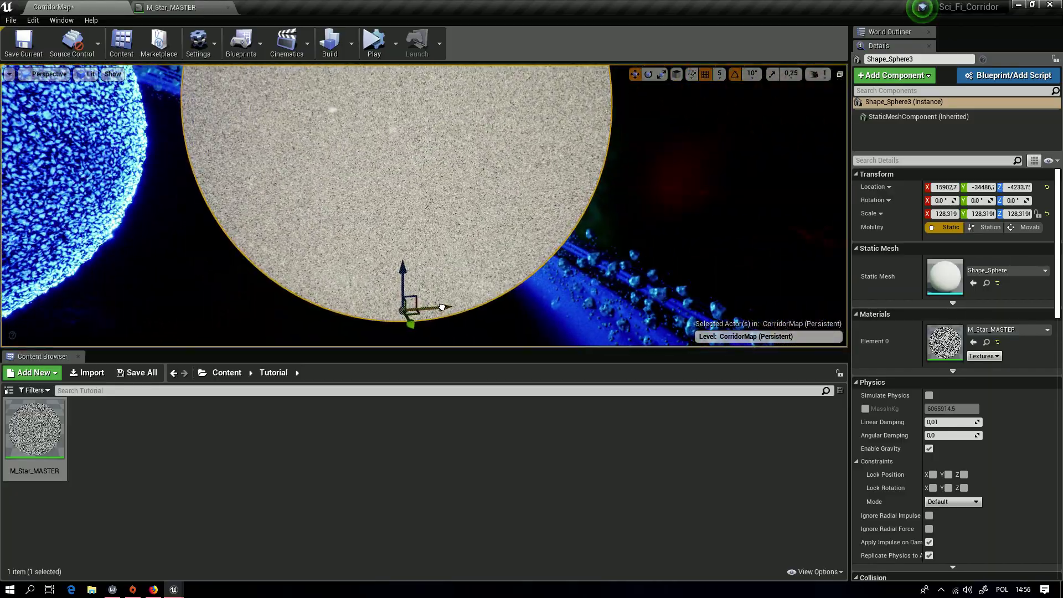
Step: Set the Noise node's scale to 0.005 in M_Star_MASTER and check the pattern on the preview sphere
click(191, 5)
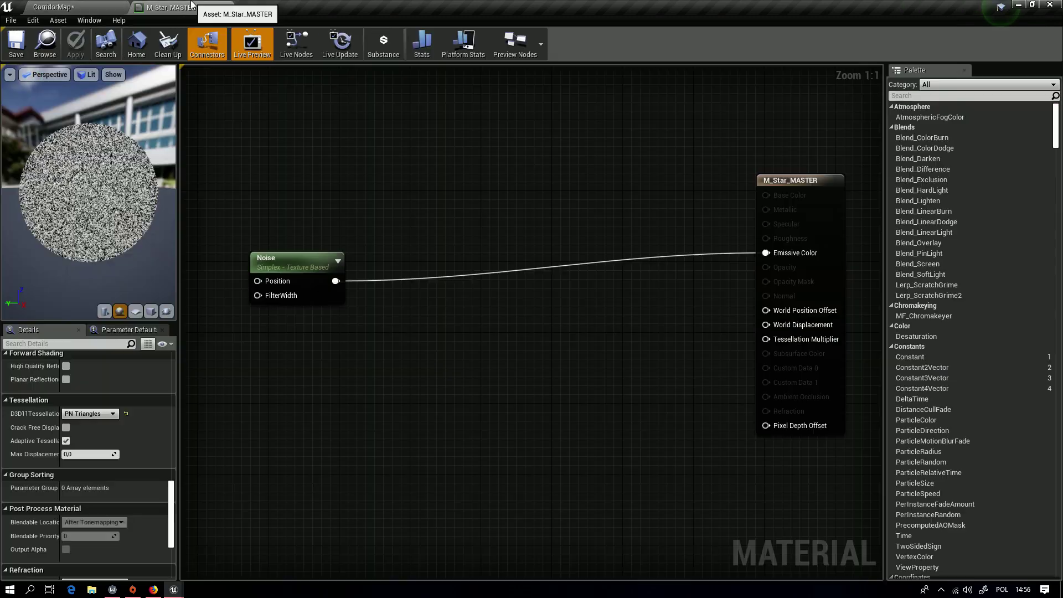
click(320, 269)
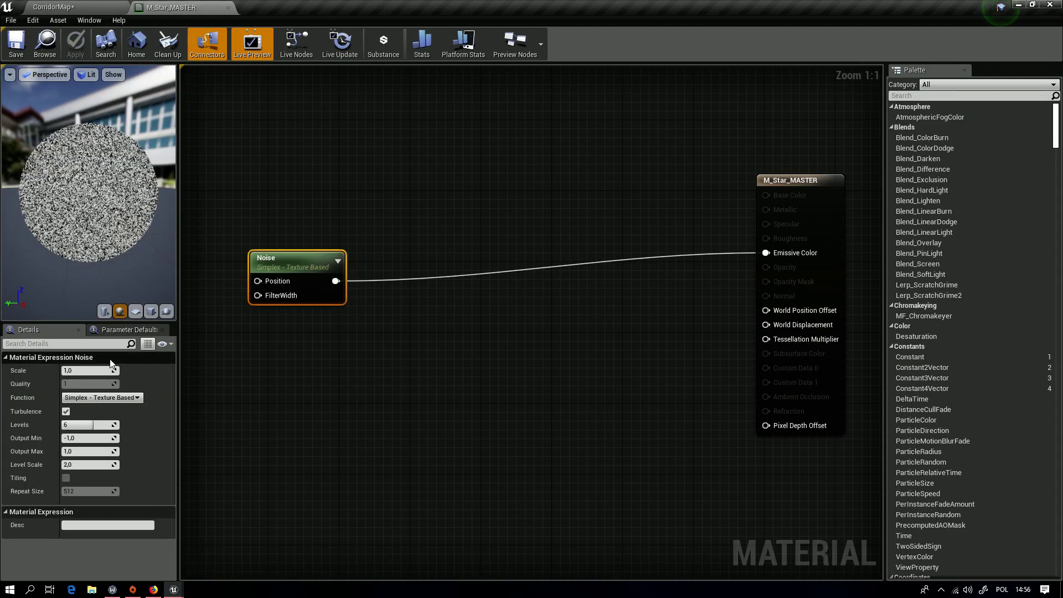
click(85, 373)
text(0.005)
key(Return)
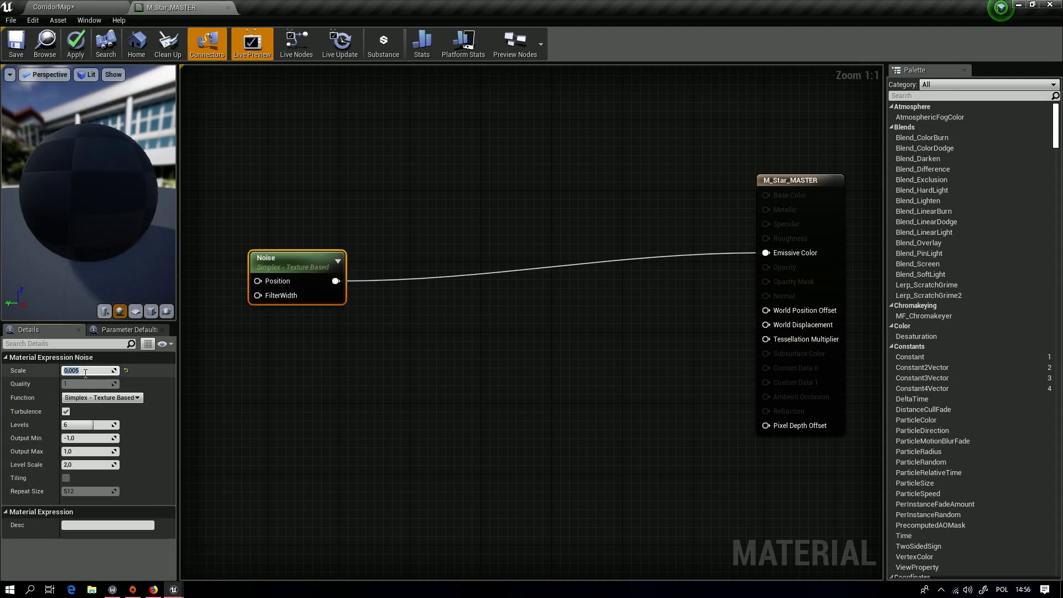
click(315, 221)
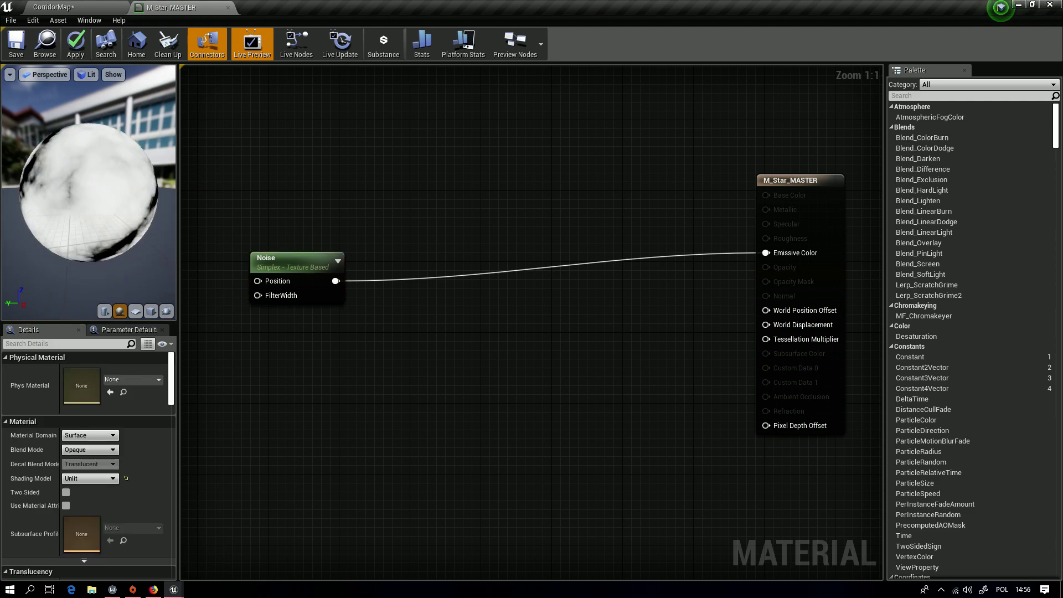
drag(127, 265, 127, 265)
click(276, 258)
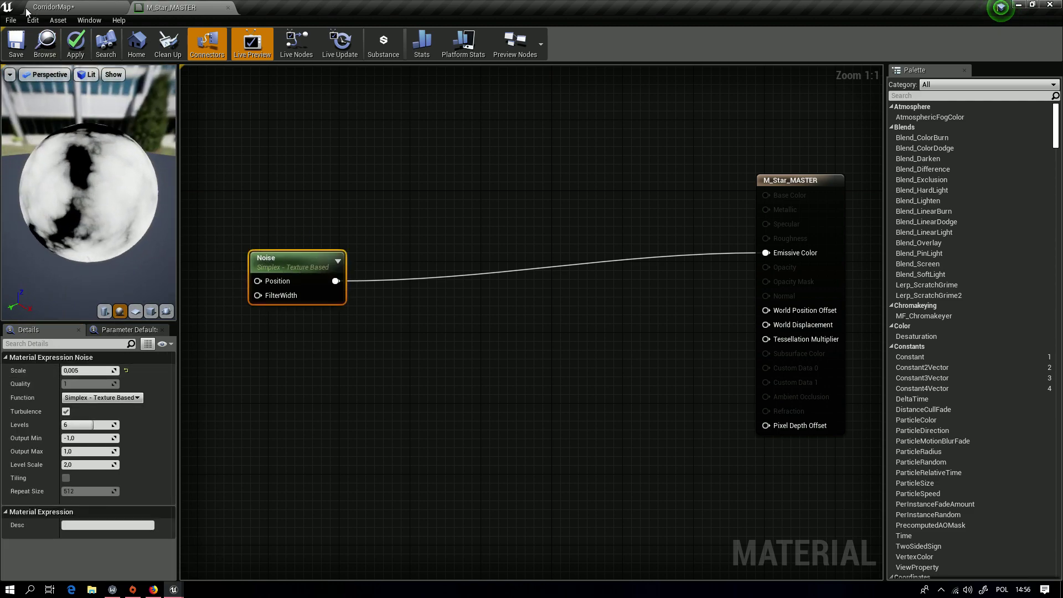
Step: Save the material and slide the duplicated sphere along the X axis in CorridorMap to examine its noise pattern
click(16, 49)
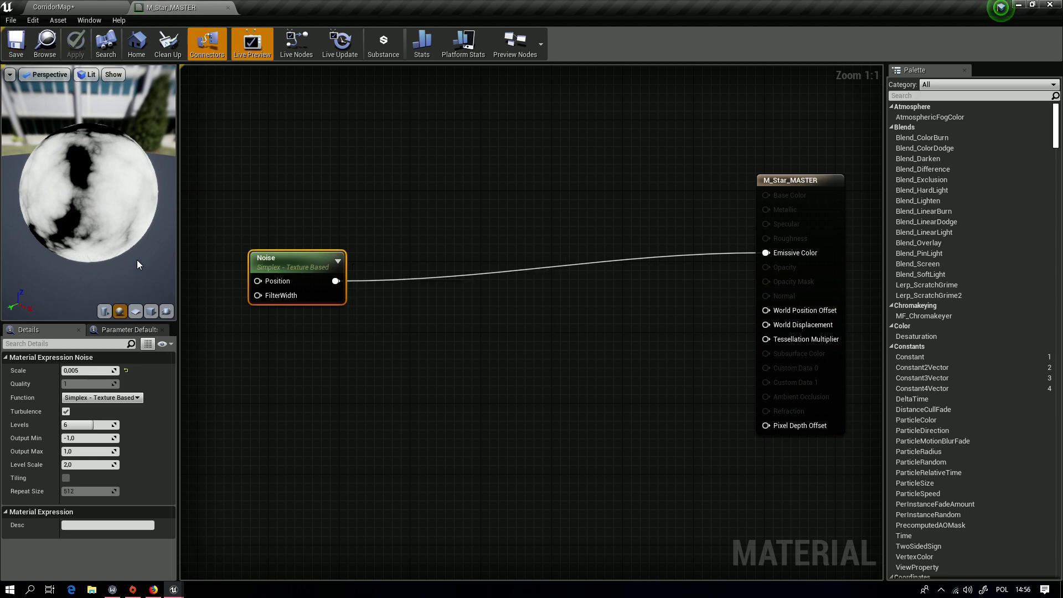
click(77, 7)
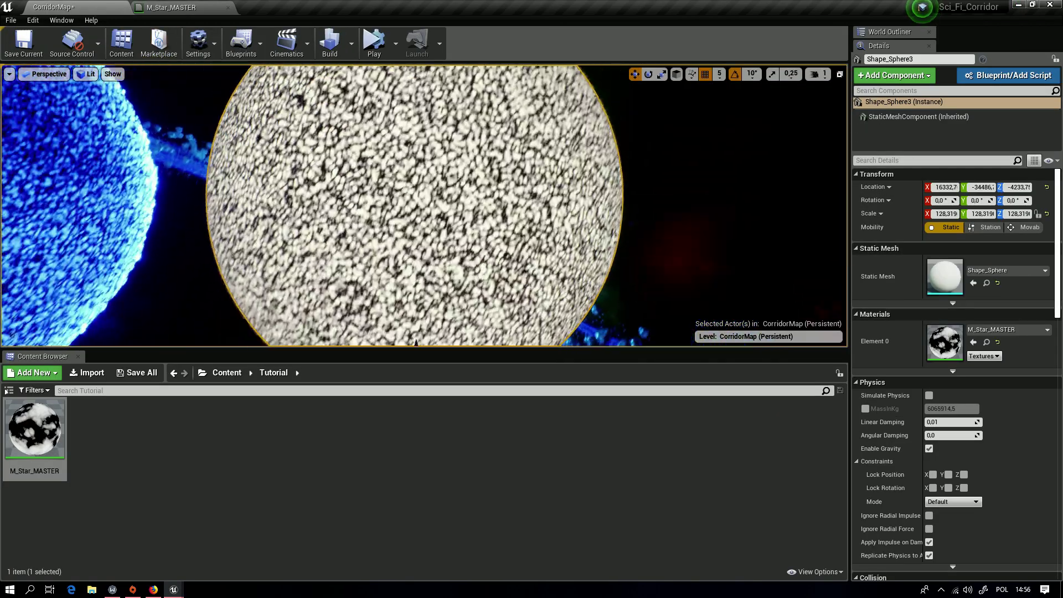
key(s)
key(w)
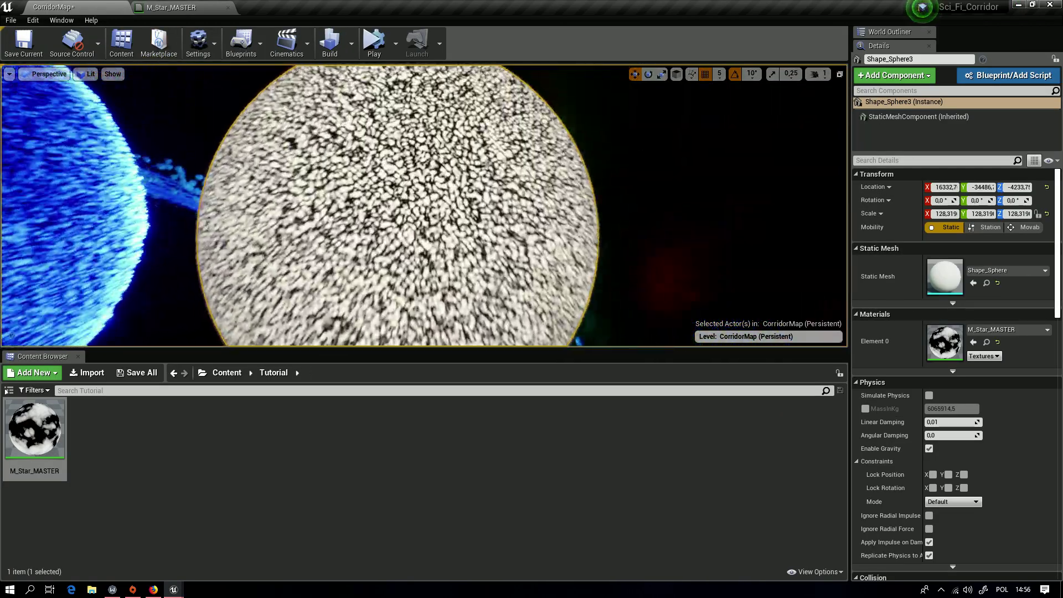
scroll(423, 324, down, 5)
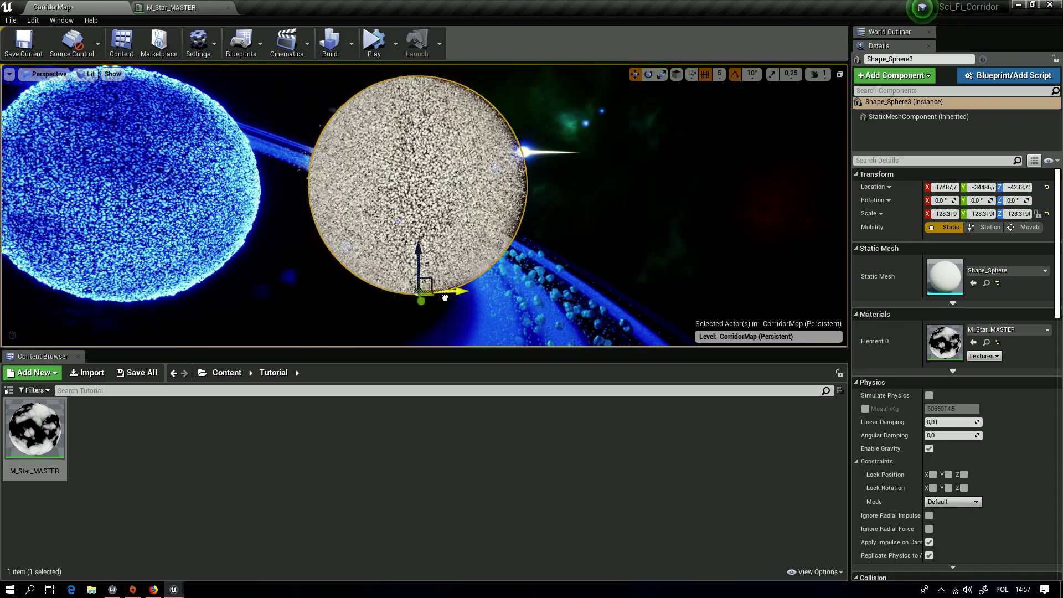
drag(420, 300, 424, 300)
right_drag(424, 299, 459, 284)
key(w)
scroll(424, 300, down, 5)
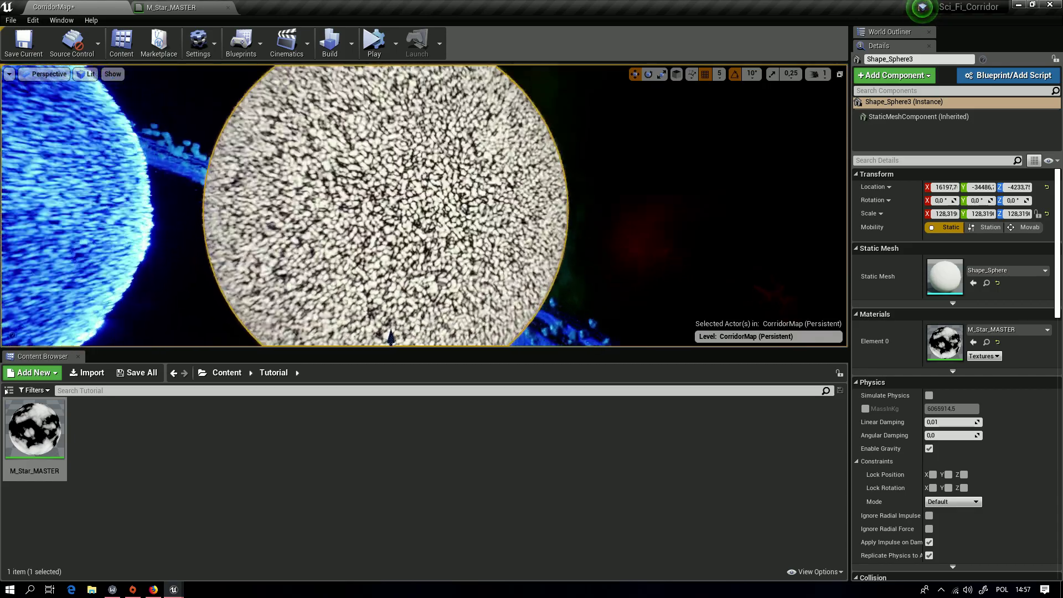
Step: Shift the duplicated sphere along X to about 15677 and examine its noise from several distances beside the blue star
drag(454, 302, 441, 302)
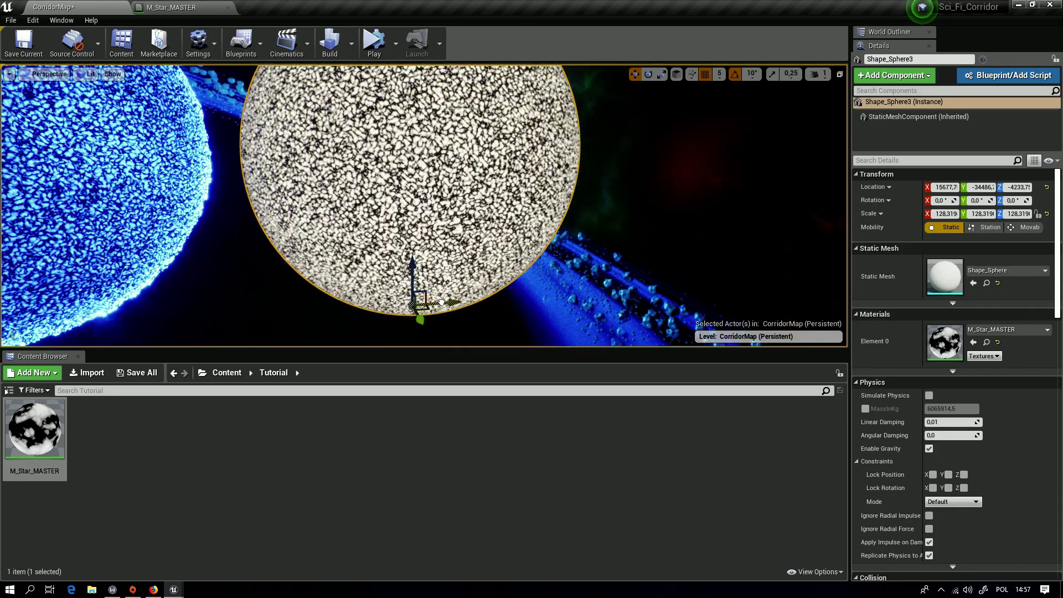
mouse_move(454, 223)
right_down()
mouse_move(451, 209)
mouse_move(438, 226)
mouse_move(455, 208)
right_up()
key(w)
key(s)
key(w)
key(s)
key(w)
key(s)
key(w)
Step: Return to the M_Star_MASTER graph and move the Noise node slightly upward
click(170, 6)
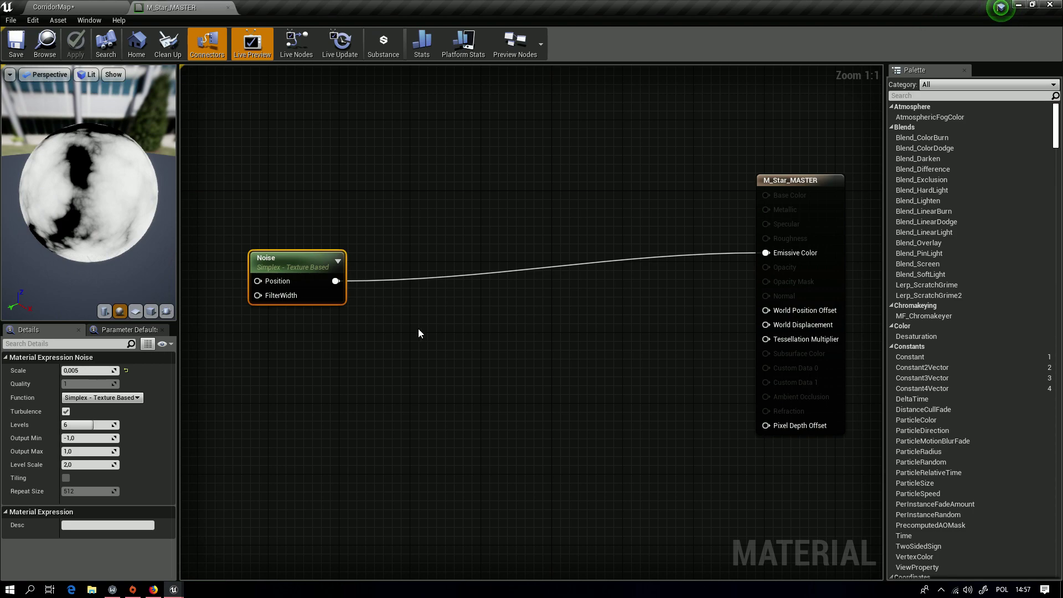
click(431, 242)
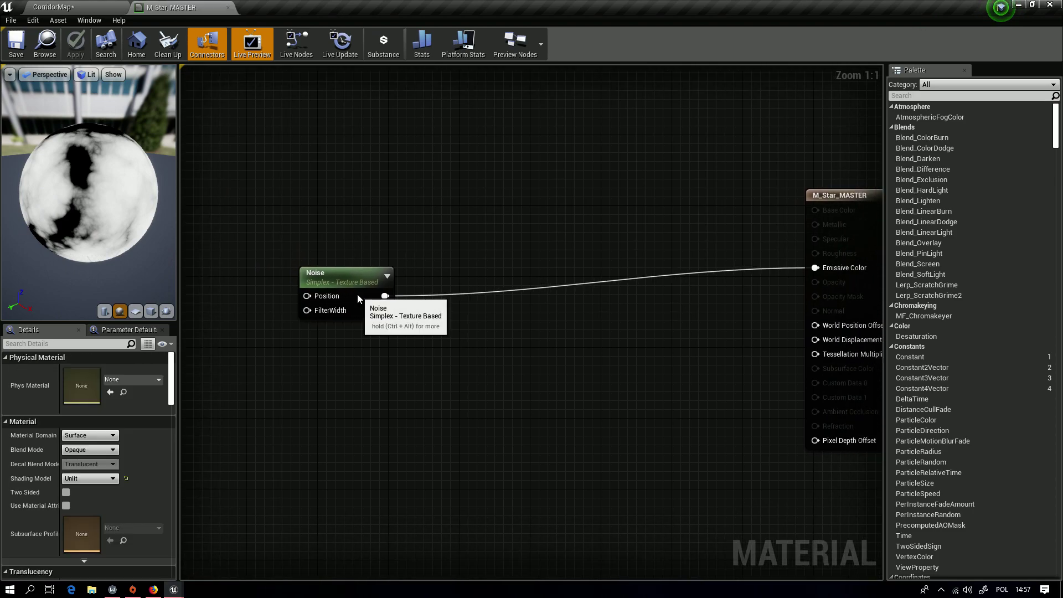
drag(357, 294, 356, 272)
right_drag(356, 342, 527, 384)
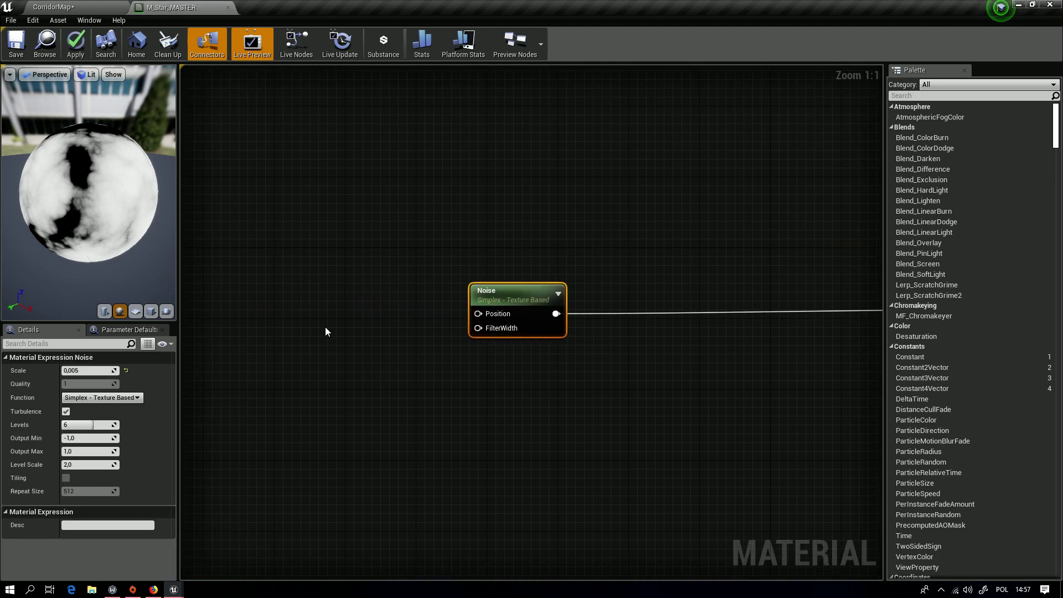
Step: Add an Absolute World Position node in the free space well ahead of the Noise node
click(290, 368)
right_drag(286, 372, 508, 376)
right_drag(259, 357, 327, 365)
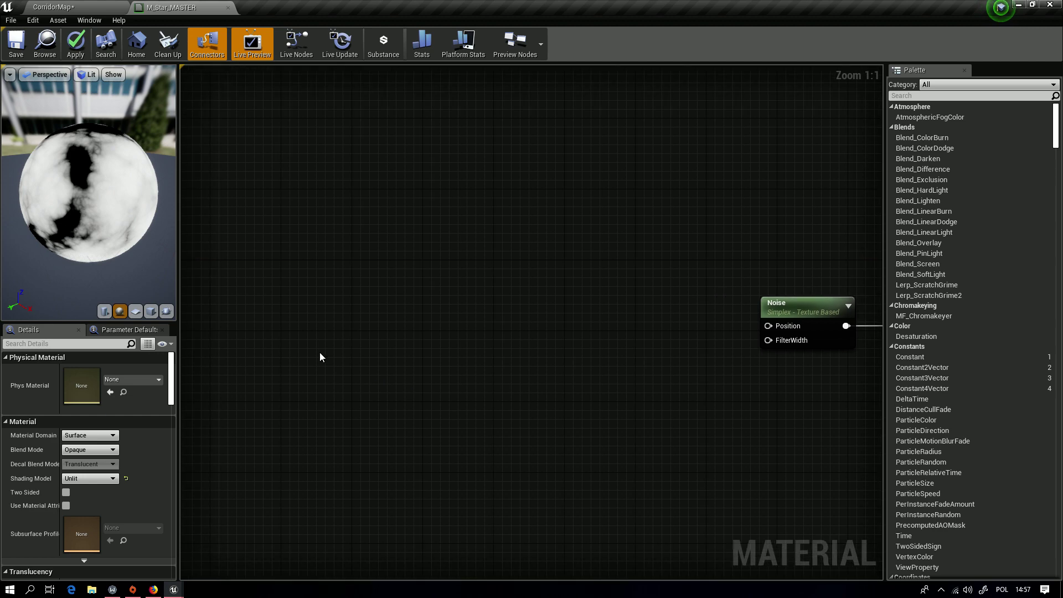
right_click(396, 240)
text(wor)
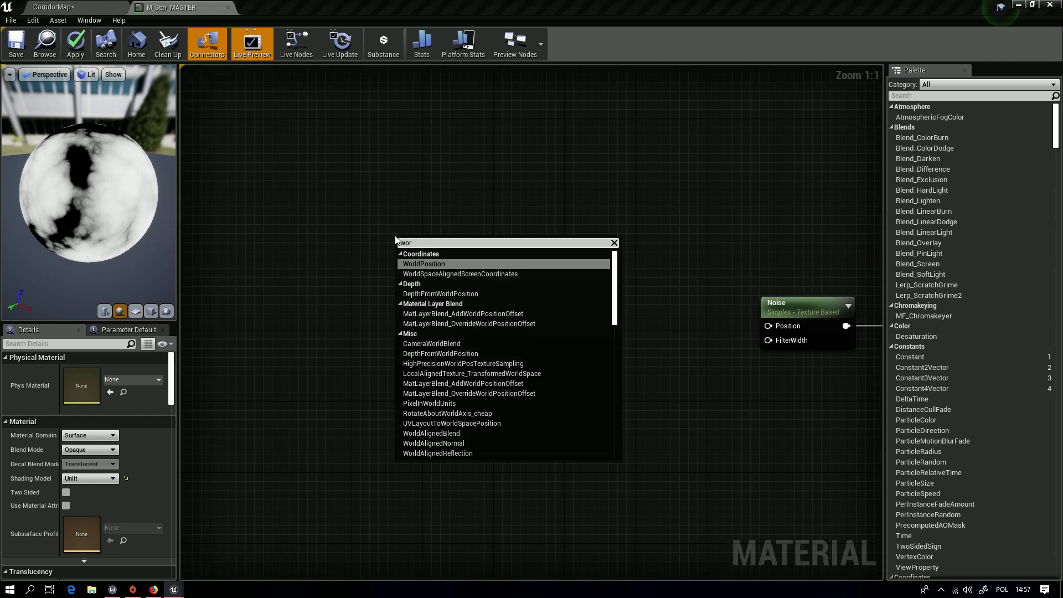
key(Return)
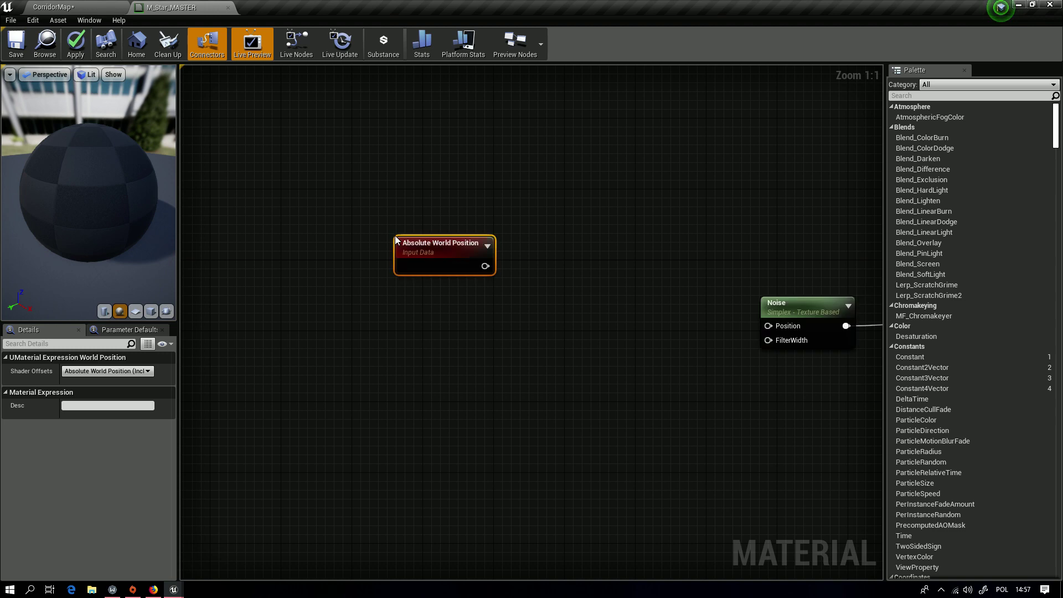
click(536, 283)
Step: Add a Panner node below and before the Absolute World Position node
right_drag(244, 314, 360, 290)
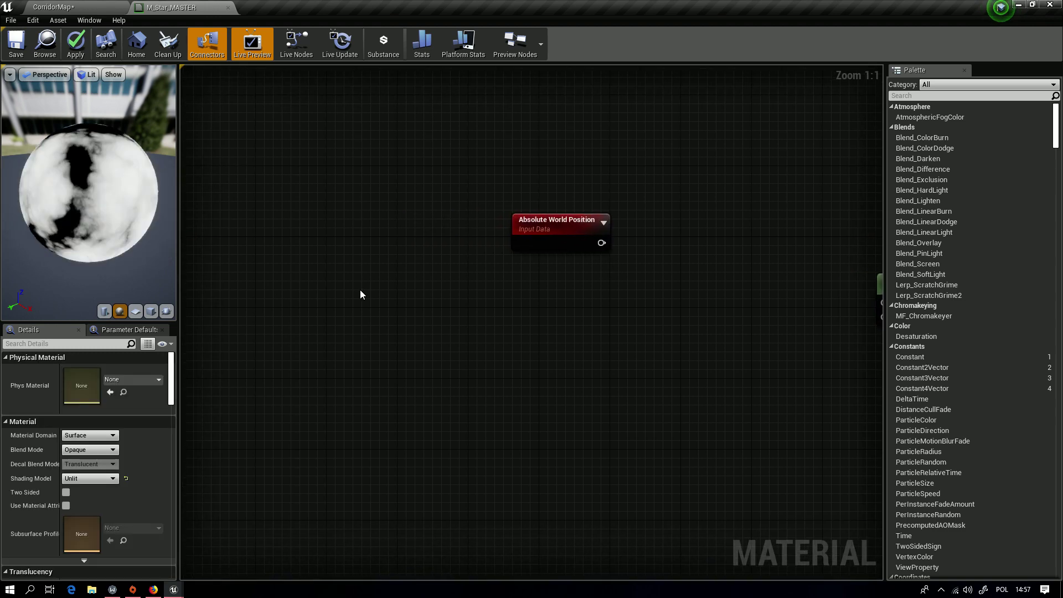
right_click(290, 315)
right_click(291, 301)
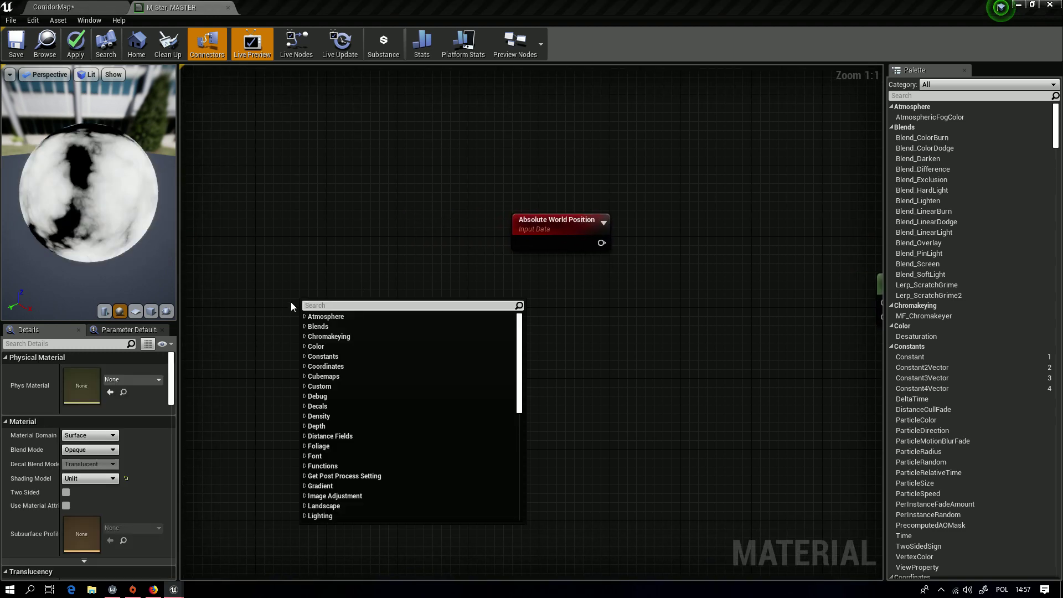
text(panne)
key(Return)
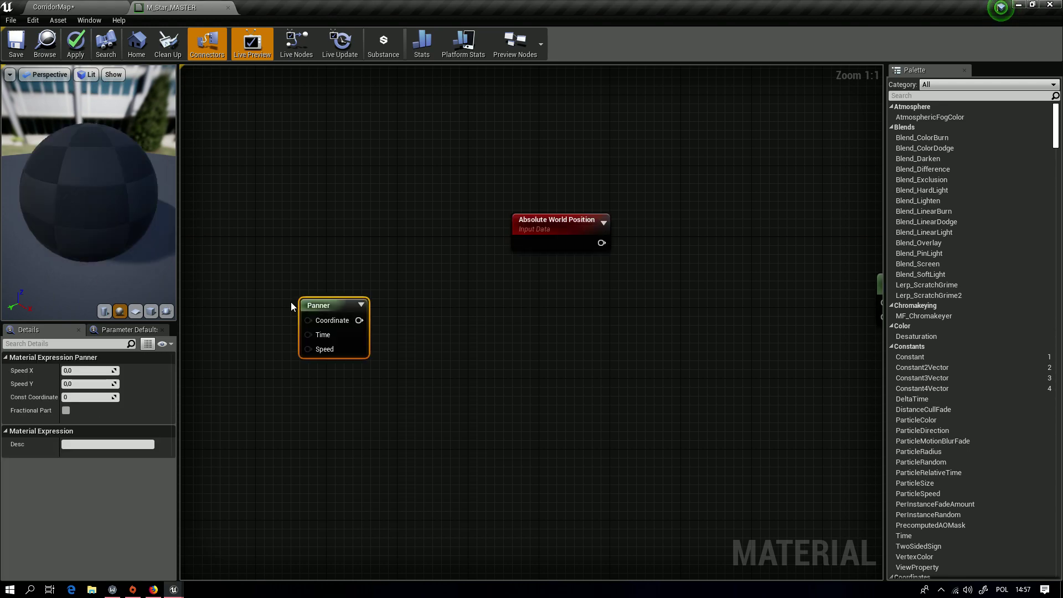
Step: Set the Panner's Speed X and Speed Y to 15 and move the node farther away from Absolute World Position
click(100, 373)
text(15)
key(Return)
click(77, 385)
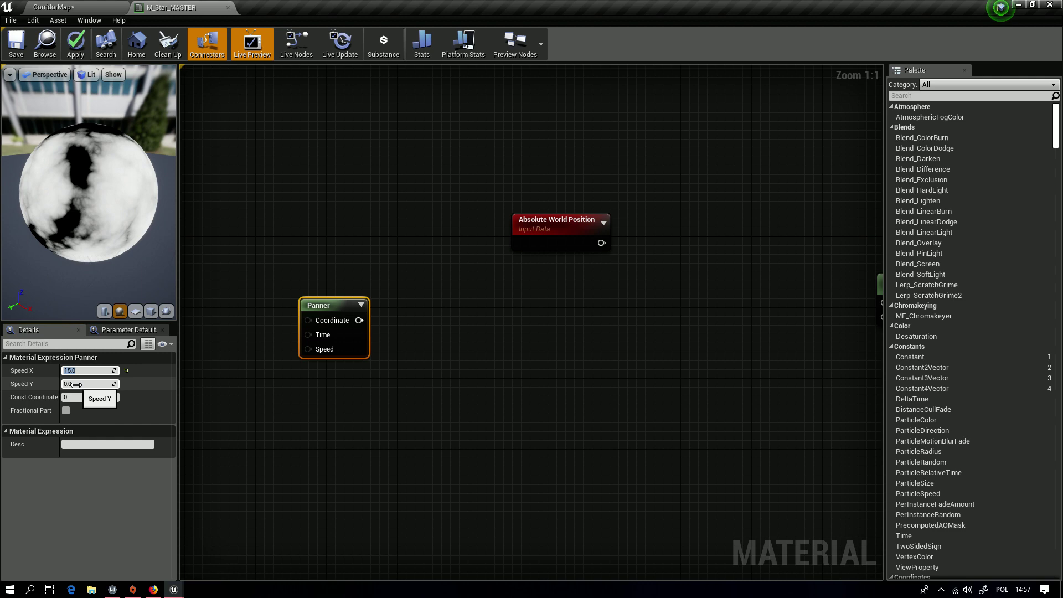
text(15)
right_drag(506, 285, 454, 329)
click(377, 365)
drag(297, 354, 236, 347)
right_drag(305, 366, 383, 365)
Step: Add an Add node feeding Noise's Position, with Absolute World Position wired to A and the Panner to B
right_click(584, 359)
text(add)
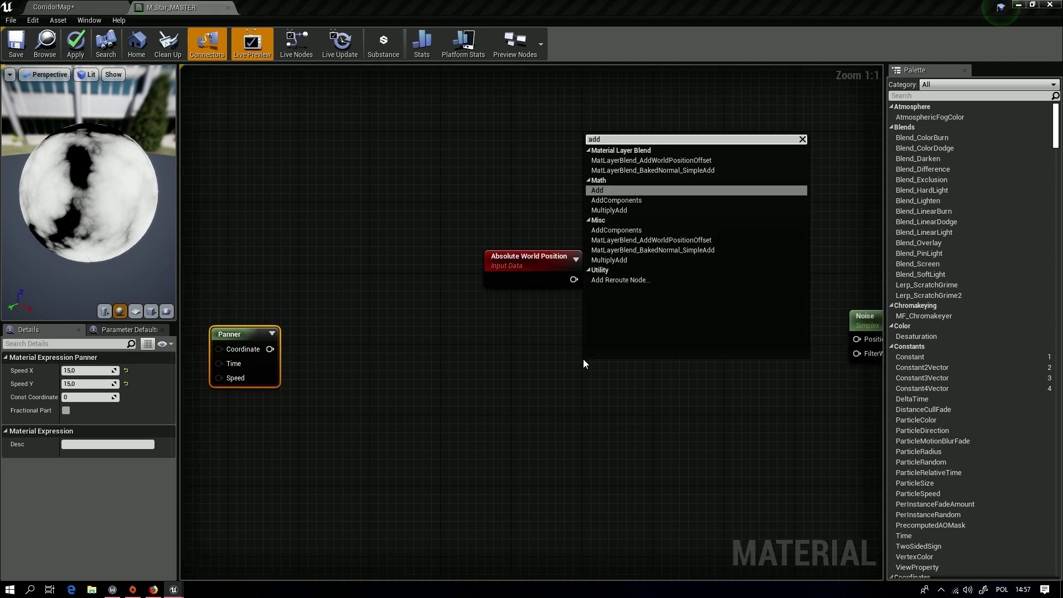
key(Return)
drag(583, 359, 592, 363)
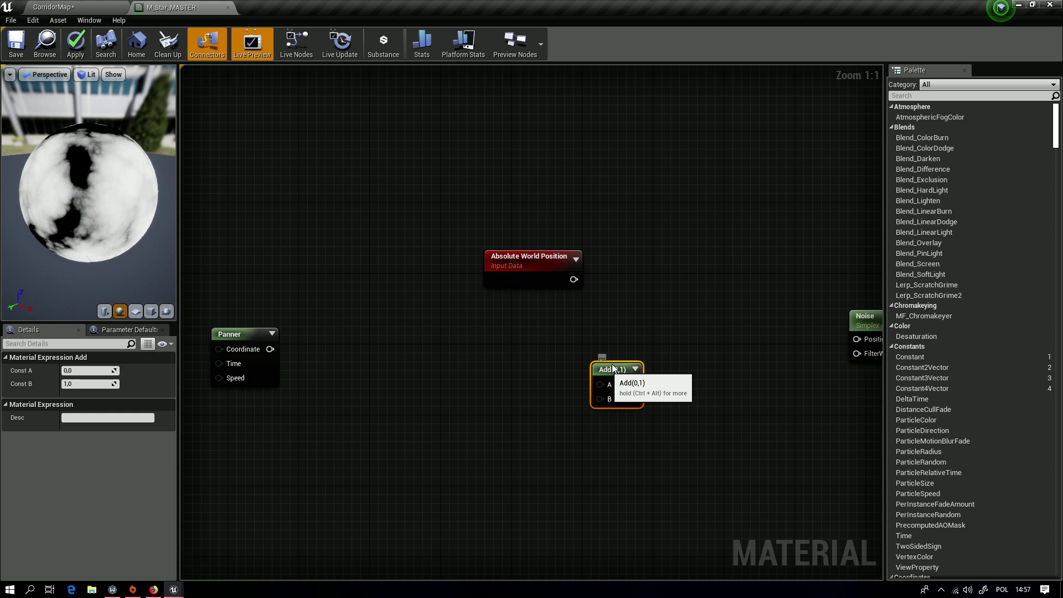
drag(687, 340, 856, 339)
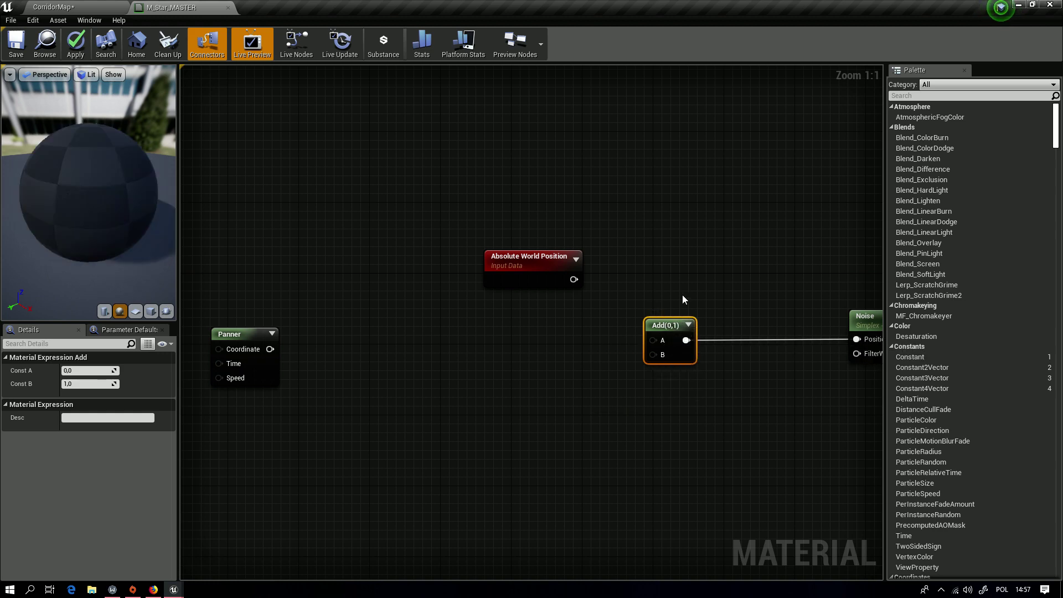
drag(576, 279, 655, 355)
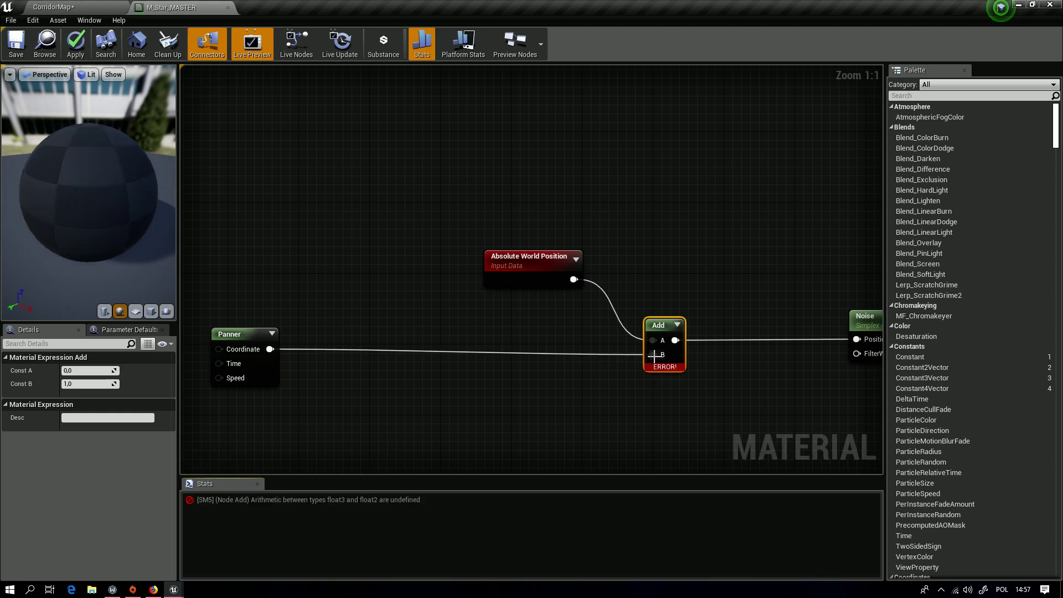
Step: Add a BreakOutFloat2Components node fed by the Panner's output
right_drag(286, 314, 314, 278)
right_click(411, 275)
click(399, 258)
right_click(400, 260)
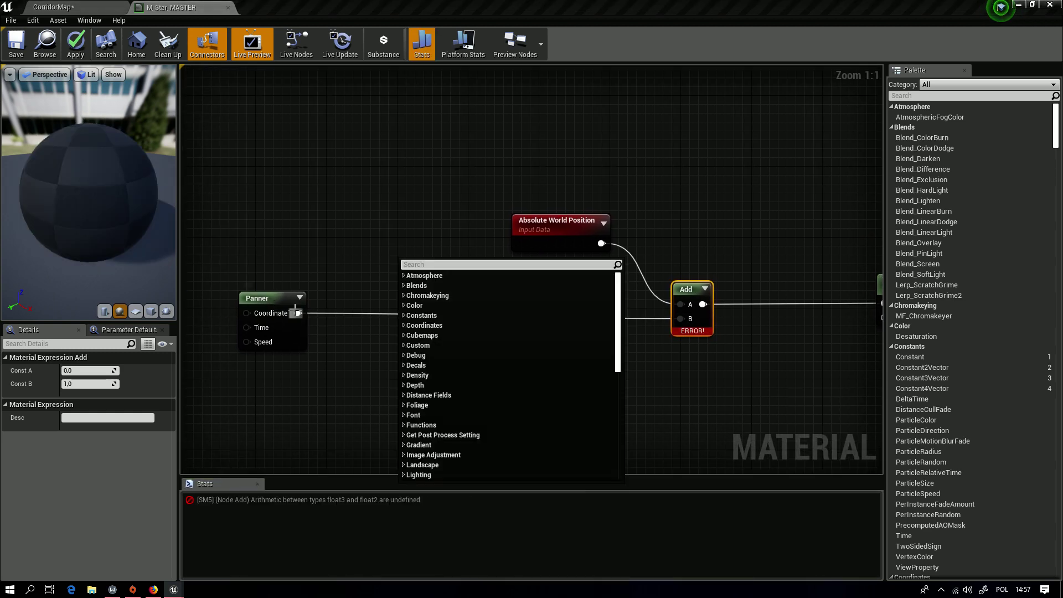
drag(297, 313, 403, 278)
text(brea)
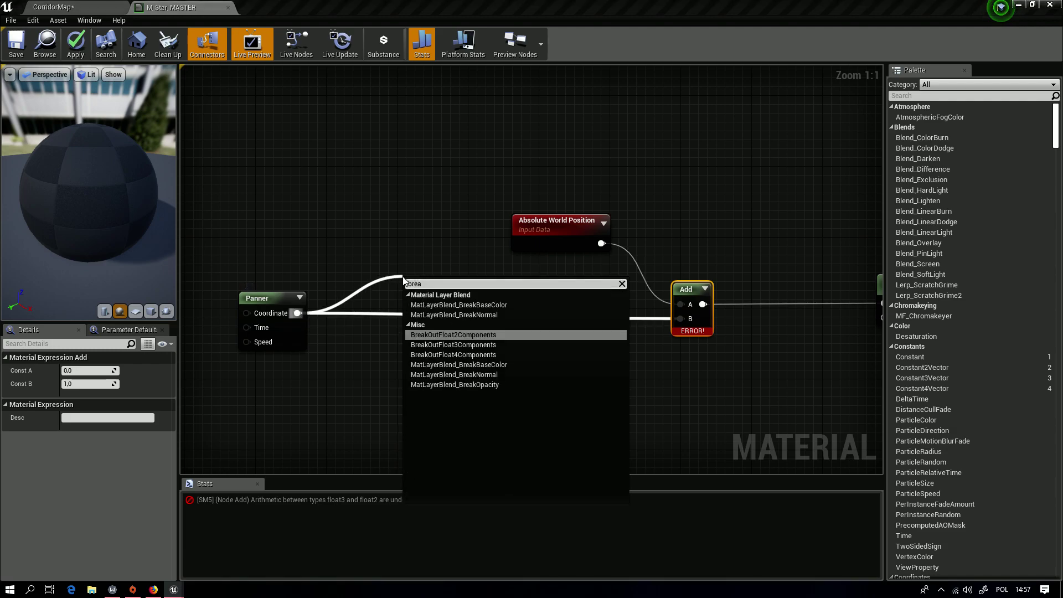
key(Return)
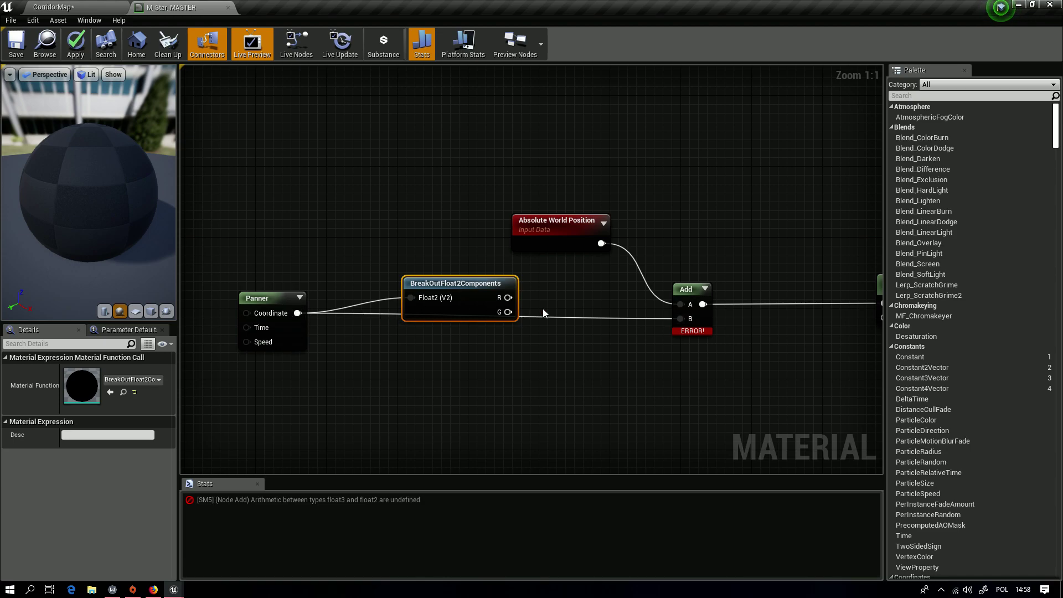
Step: Add a MakeFloat3 node below the Add node's incoming wire
right_click(530, 367)
text(make)
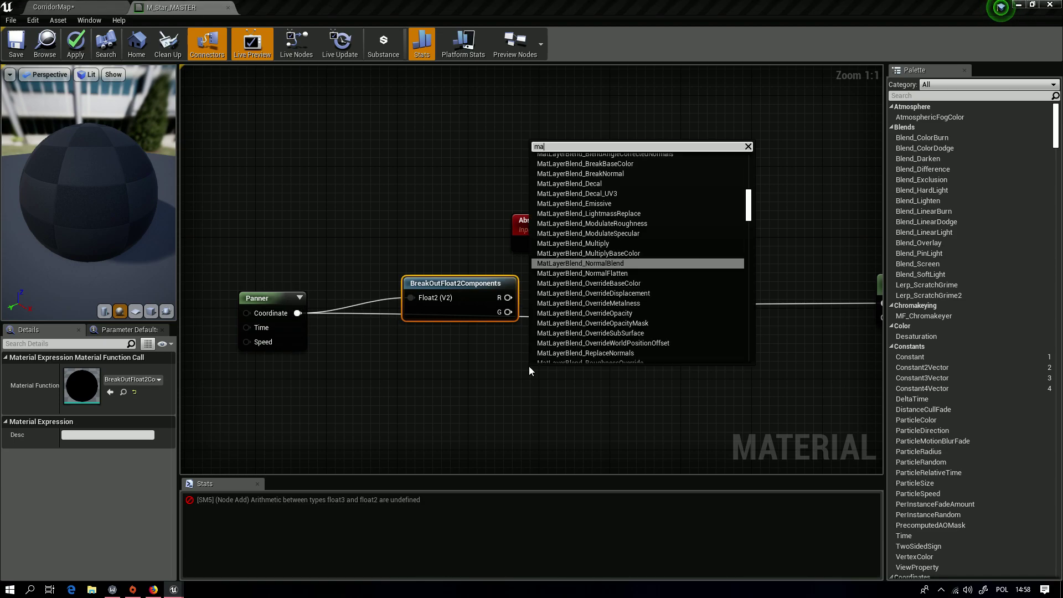
key(Down)
key(Down)
key(Down)
key(Return)
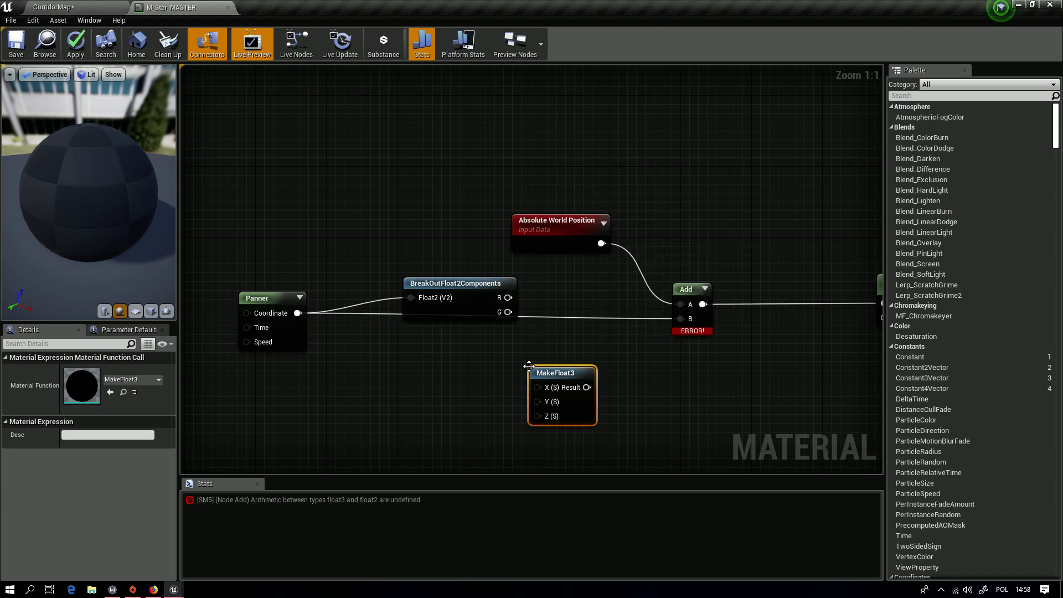
Step: Wire BreakOutFloat2Components' R and G through MakeFloat3's X and Y into Add's B input, and line up both nodes
drag(509, 297, 543, 387)
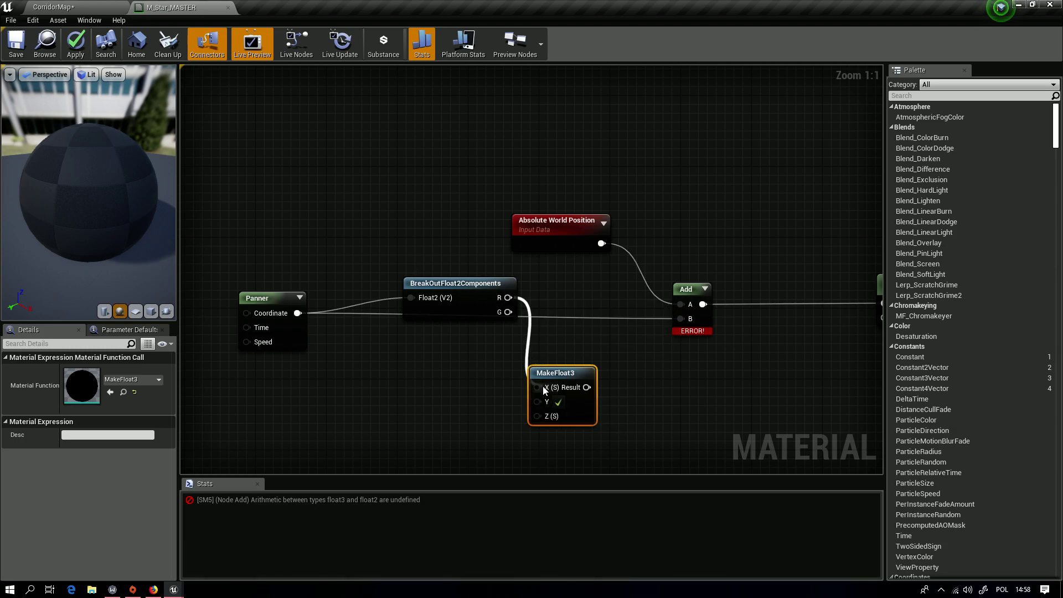
drag(509, 313, 526, 400)
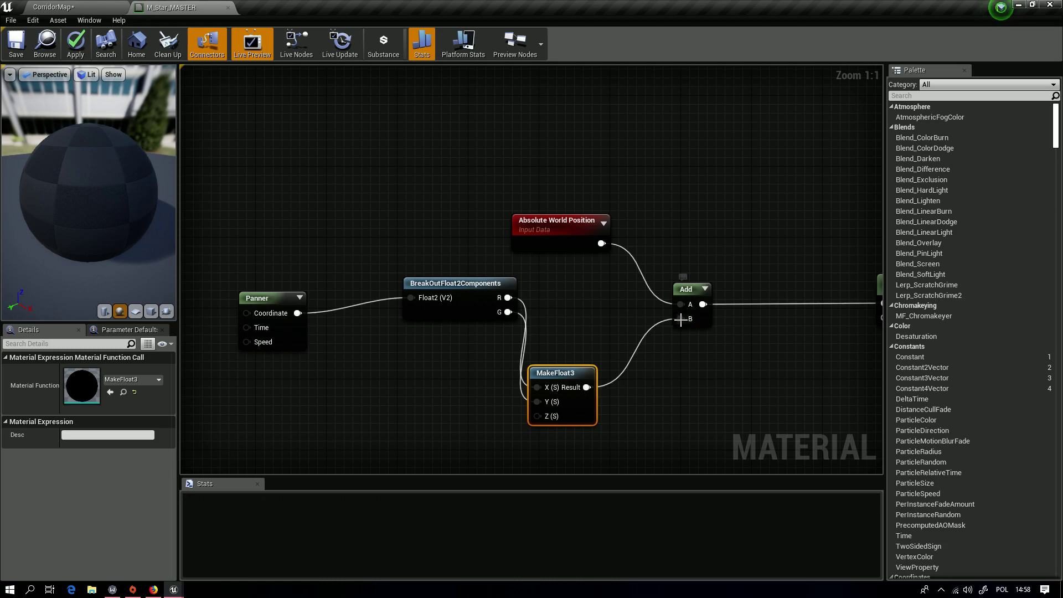
drag(470, 285, 439, 317)
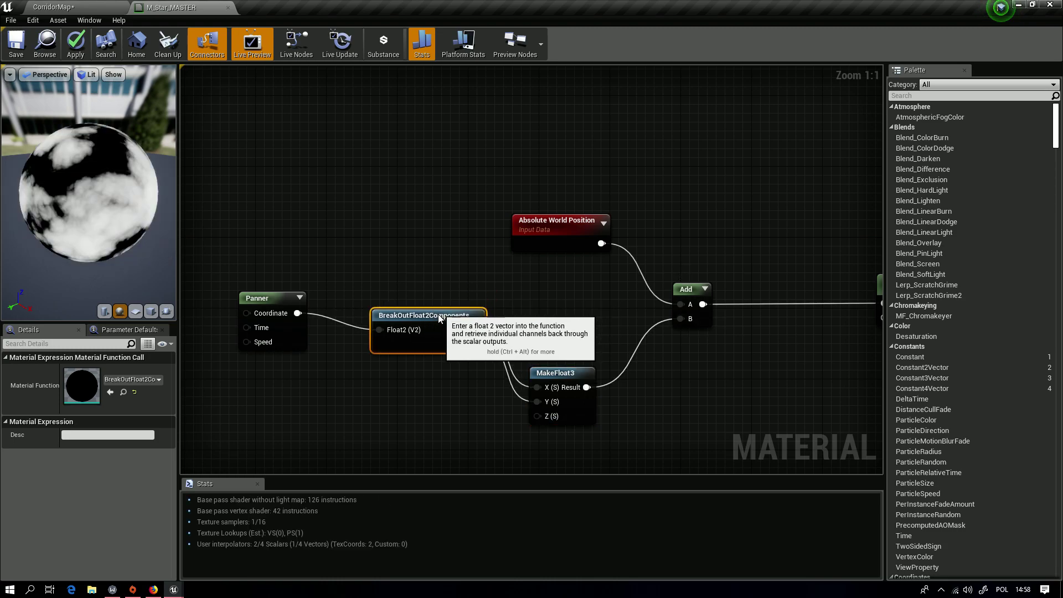
drag(546, 377, 548, 319)
click(488, 284)
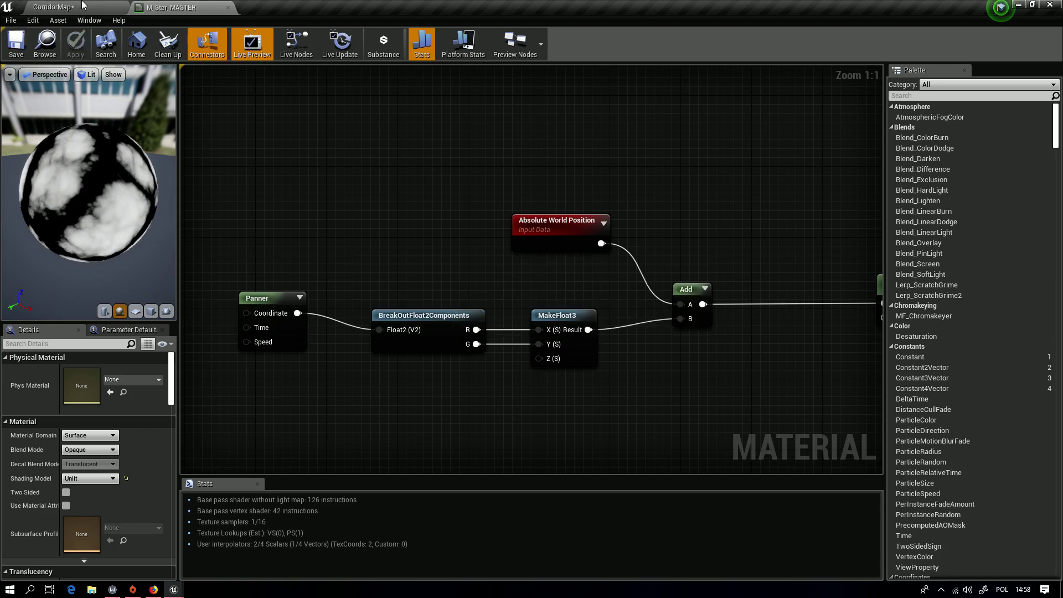
Step: Examine the panning noise on the duplicated sphere up close in the CorridorMap level
click(76, 5)
scroll(383, 216, up, 6)
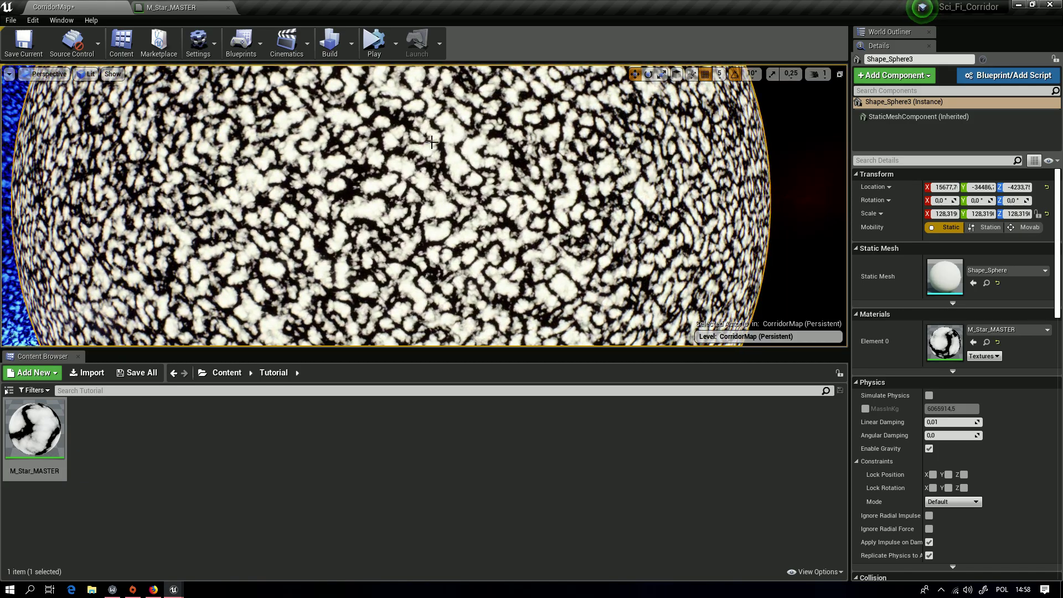
right_drag(383, 216, 326, 165)
right_drag(316, 218, 377, 217)
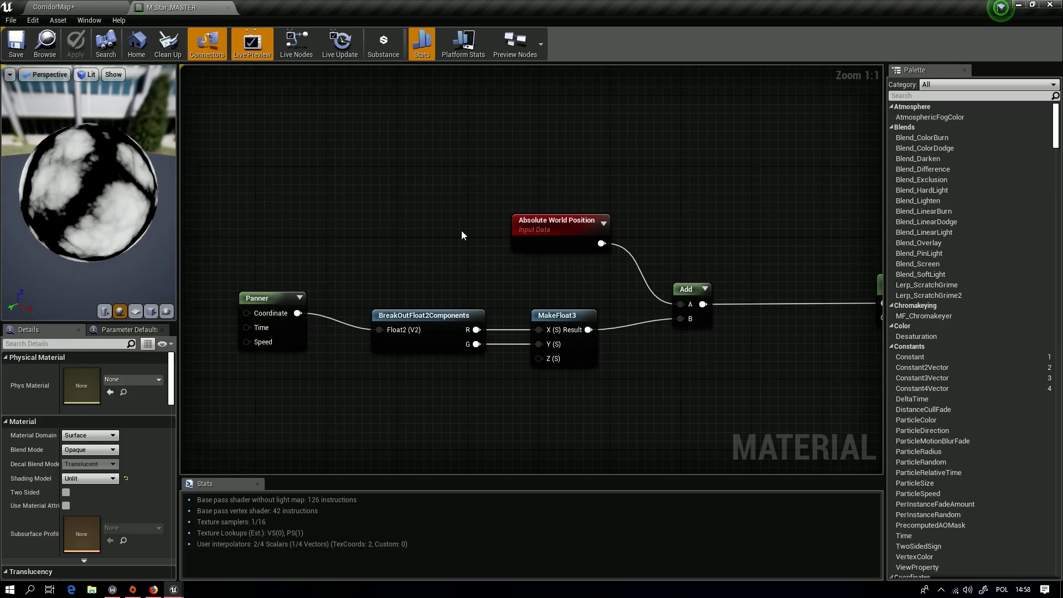
Step: Review the M_Star_MASTER node chain up to Emissive Color and line the Panner up with BreakOutFloat2Components
right_drag(461, 231, 364, 298)
scroll(364, 298, down, 3)
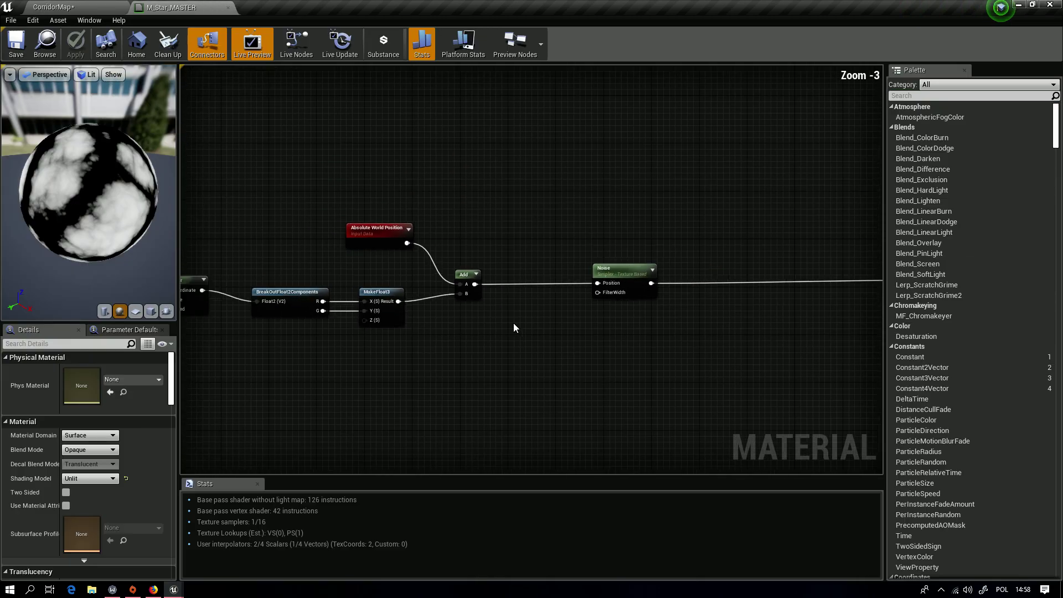
right_drag(514, 324, 293, 276)
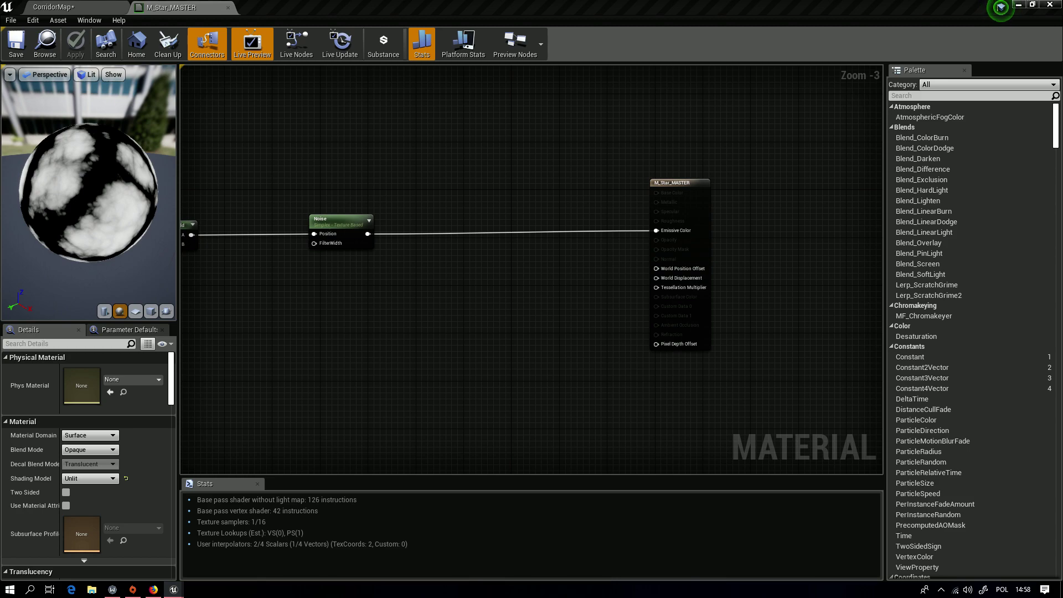
right_drag(384, 206, 611, 270)
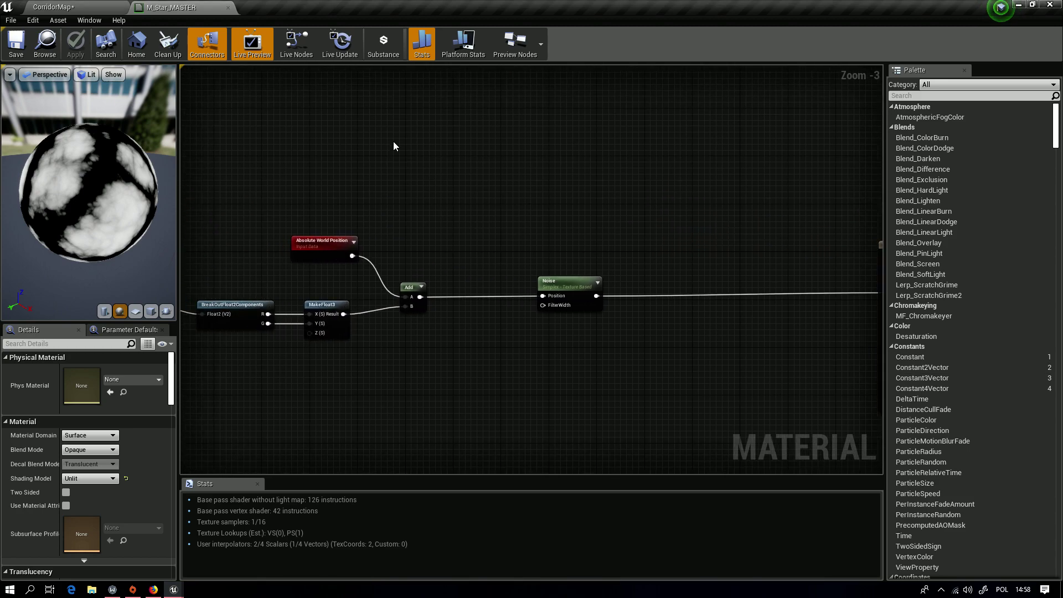
right_drag(250, 74, 445, 50)
click(314, 277)
Step: Add a second Panner node in the empty area above the existing node chain
right_drag(447, 176, 475, 363)
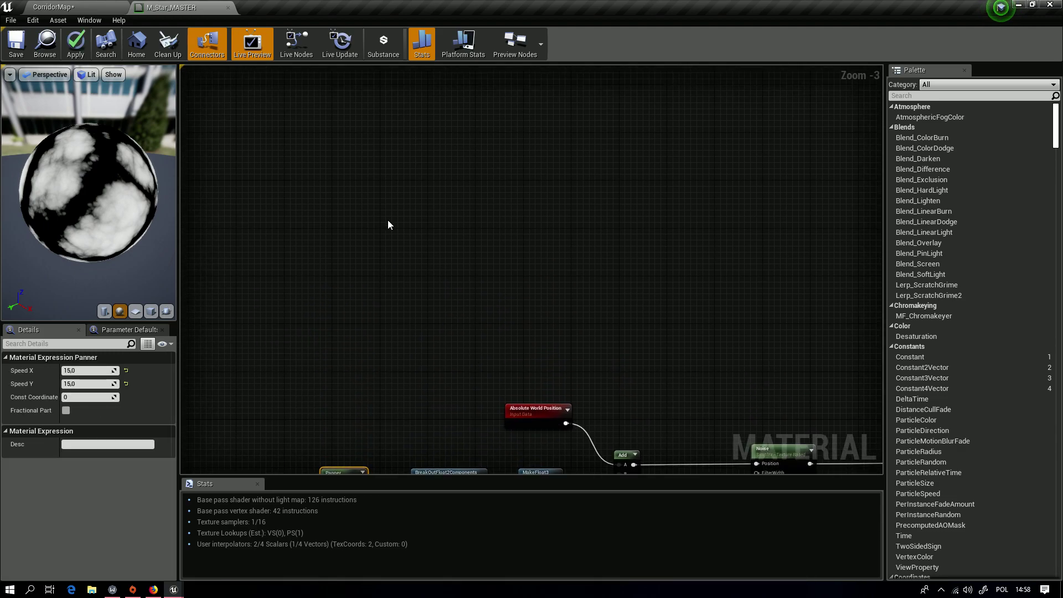
click(285, 167)
right_drag(344, 163, 370, 192)
scroll(417, 204, up, 3)
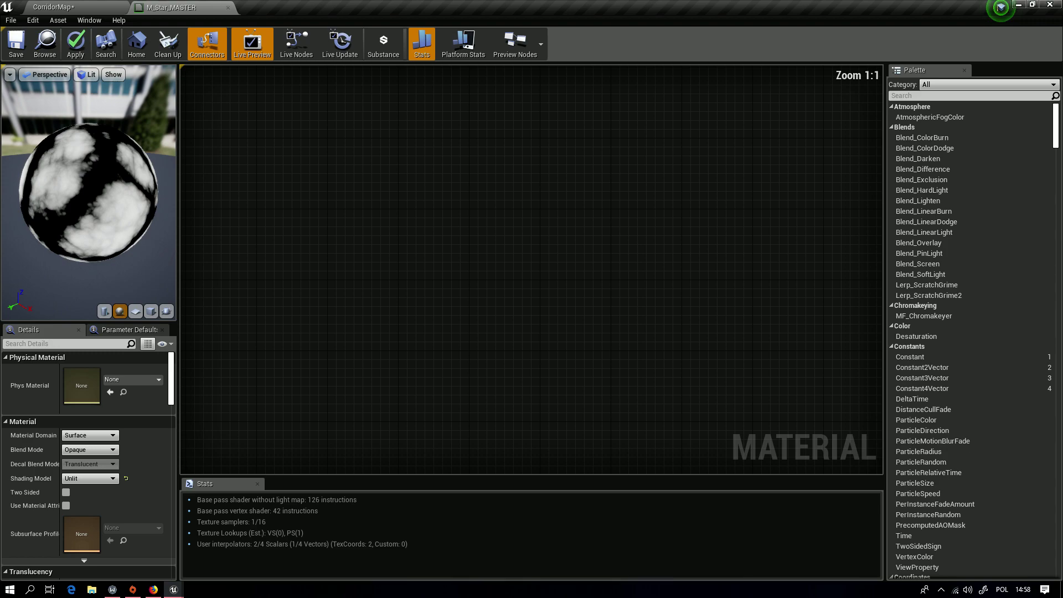
right_click(321, 203)
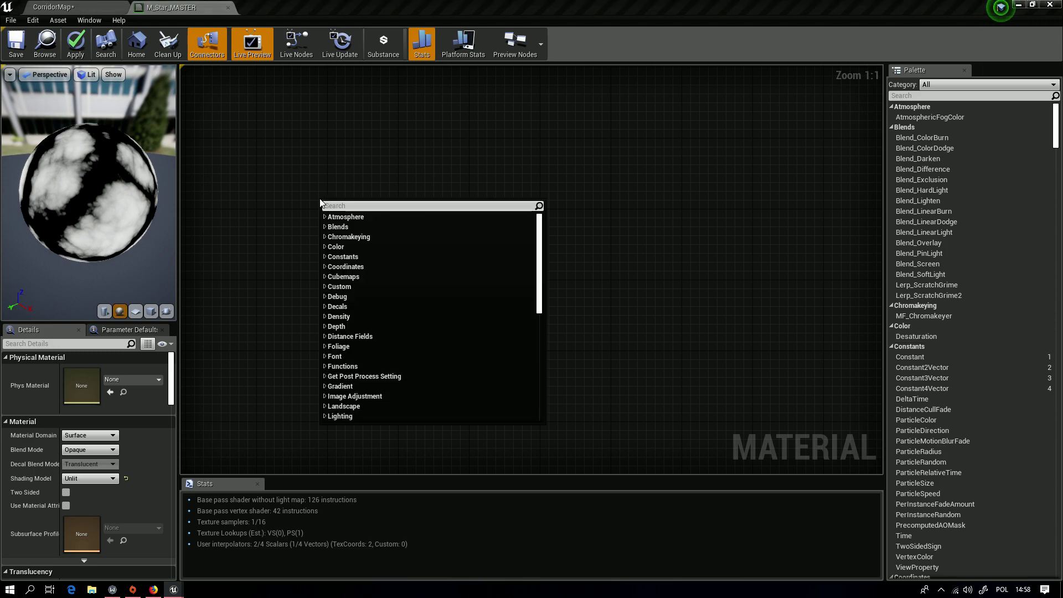
text(panner)
key(Return)
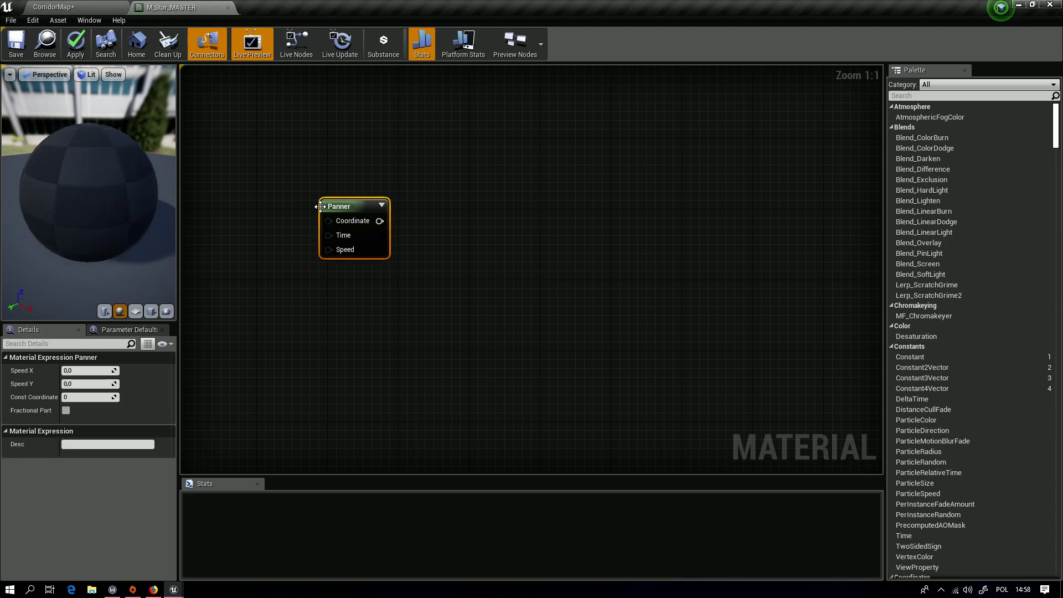
click(453, 224)
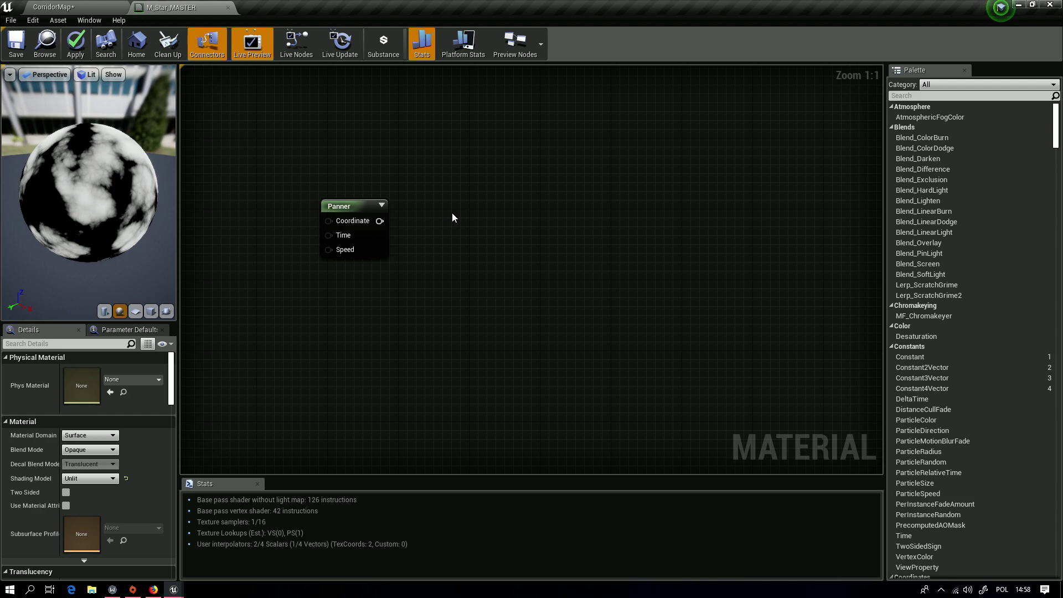
Step: Add a Texture Sample node beside the new Panner, assign the T_Smoke_Tiled_D texture and preview that texture
right_click(448, 215)
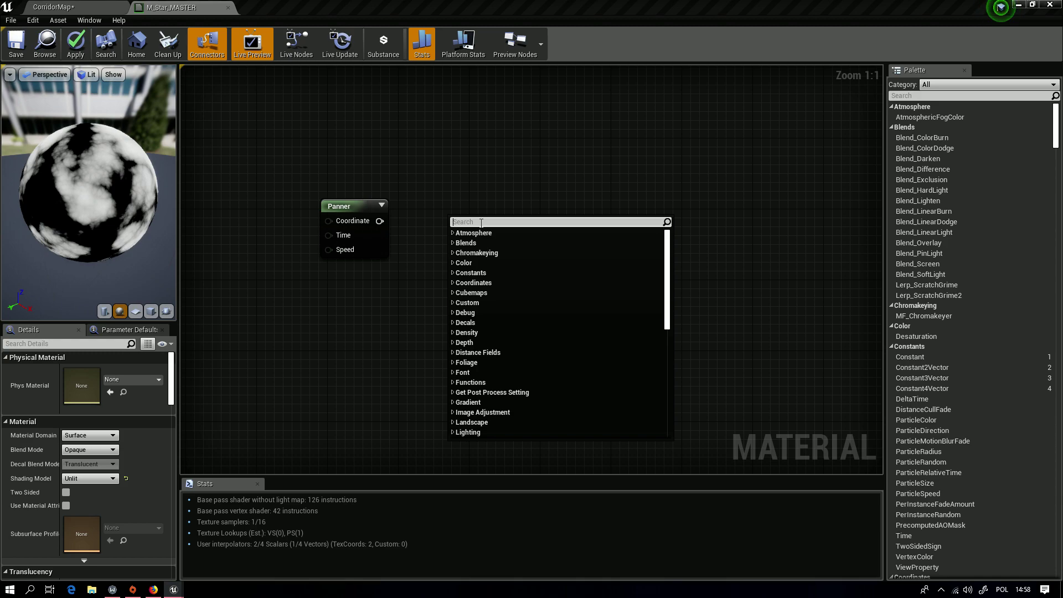
text(text)
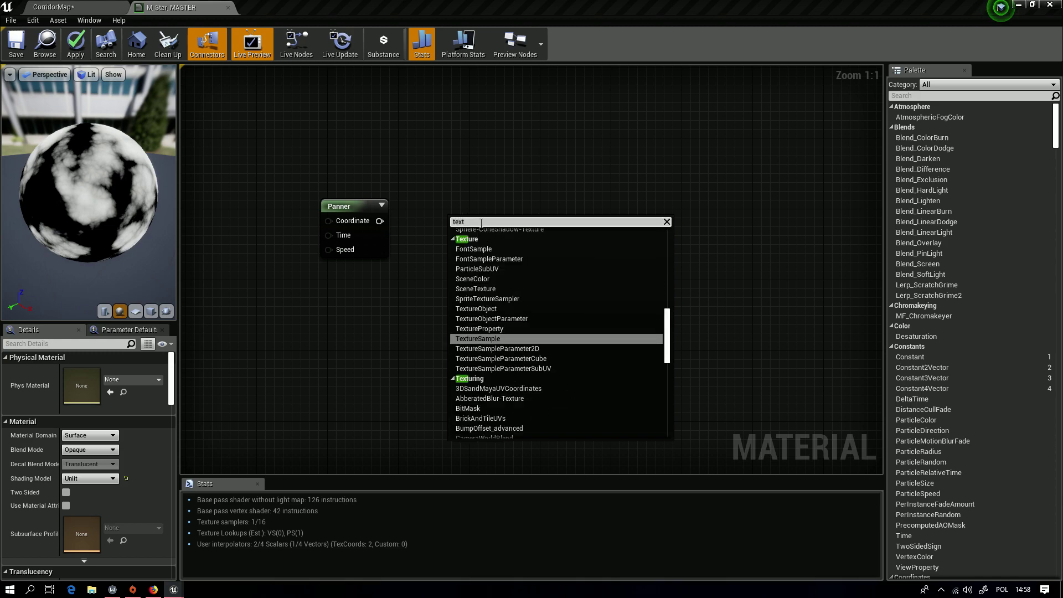
key(Return)
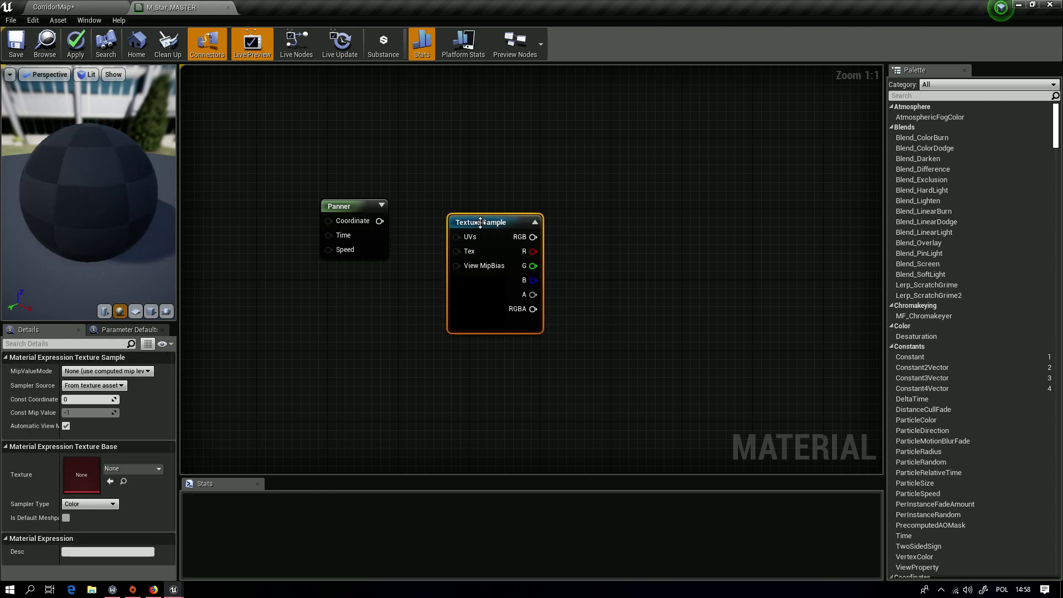
click(138, 468)
text(smoke)
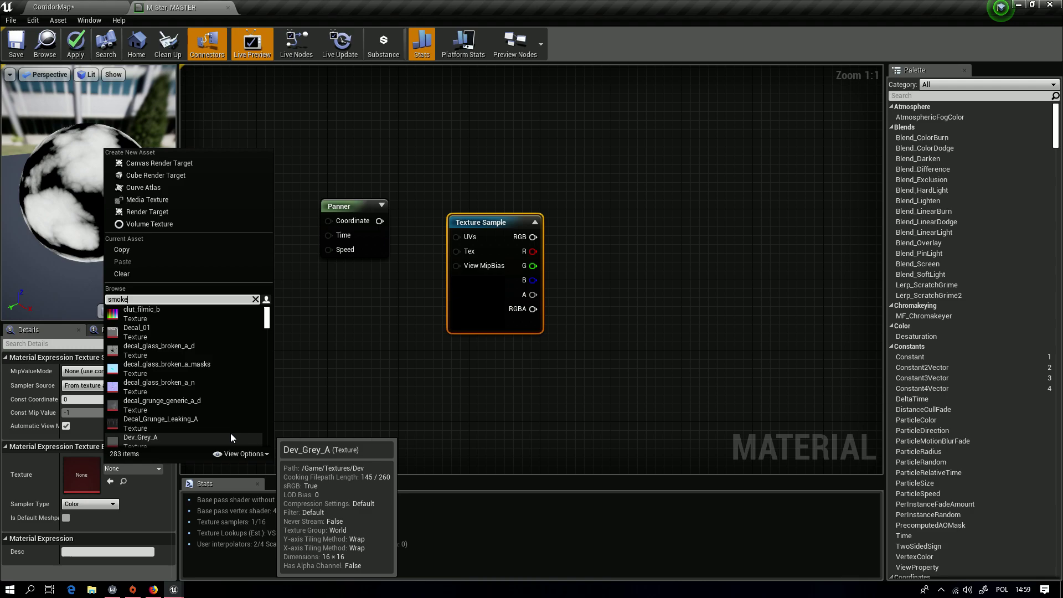
click(197, 357)
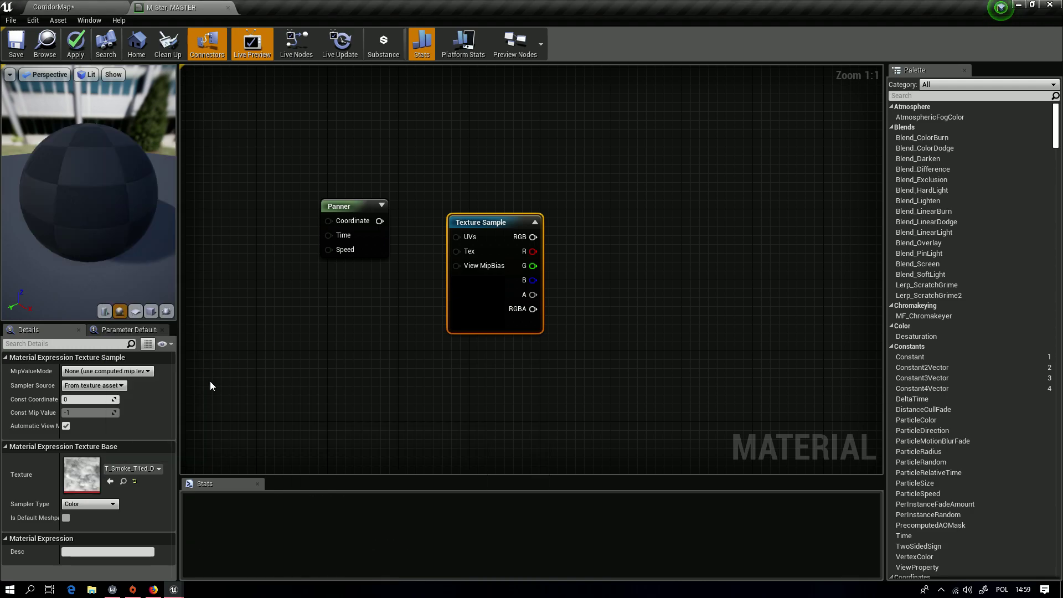
double_click(90, 477)
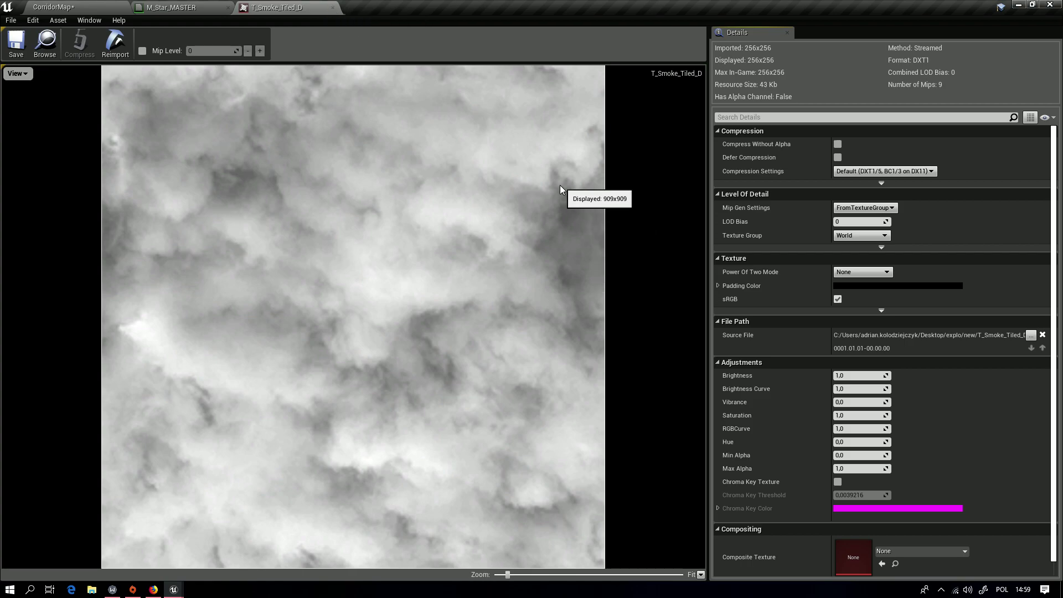
click(333, 7)
Step: Connect the new Panner to the Texture Sample's UVs and set the Panner's Speed X to 0,0001
drag(289, 187, 387, 224)
click(342, 237)
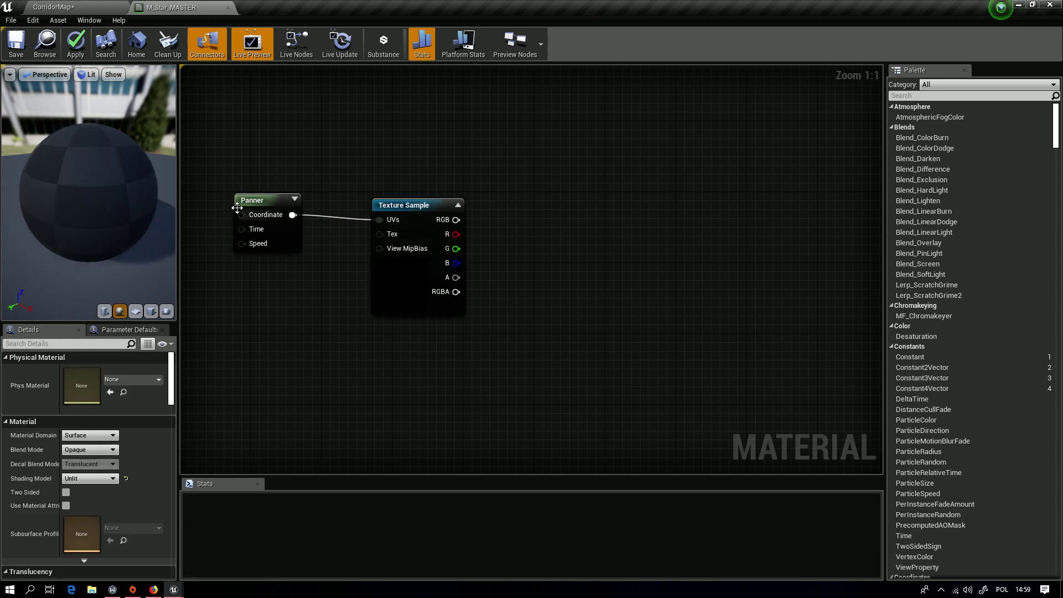
click(265, 200)
click(83, 370)
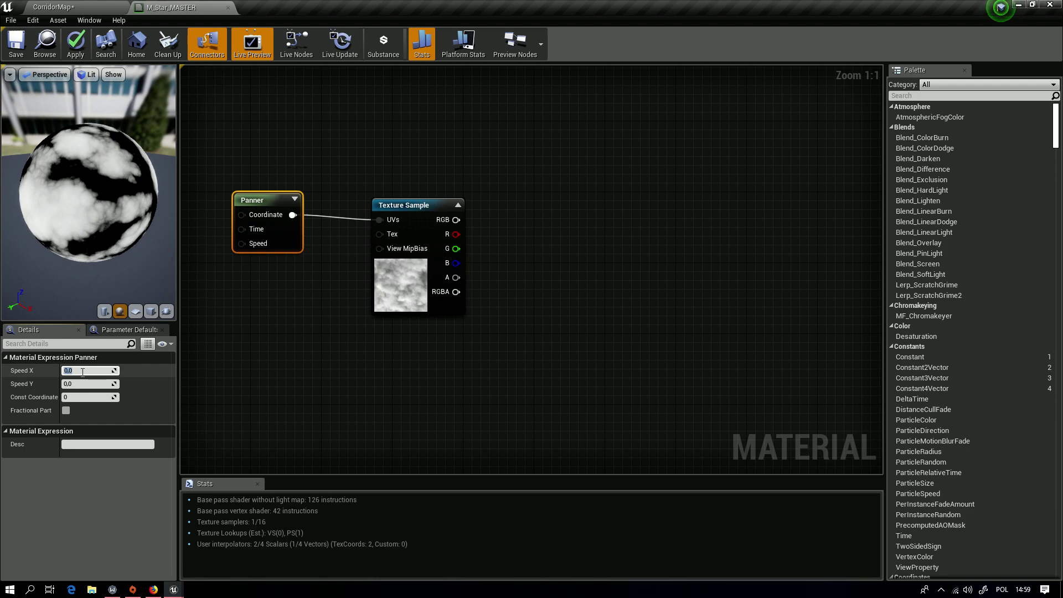
text(0001)
key(Return)
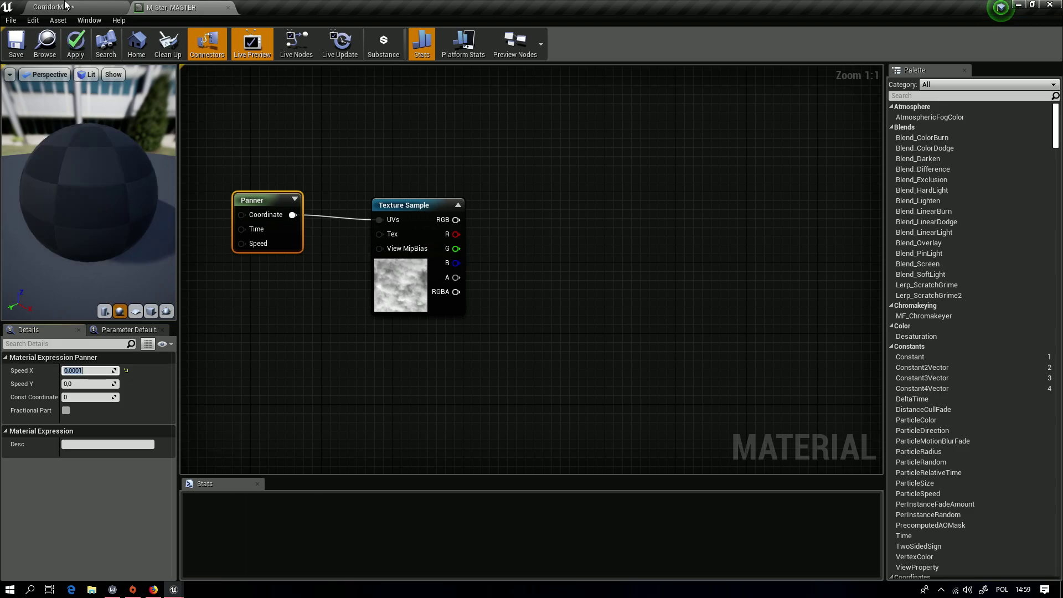
Step: Compare the two spheres in the CorridorMap level and set the new Panner's Speed Y to 0,001
click(54, 7)
right_drag(56, 228, 11, 228)
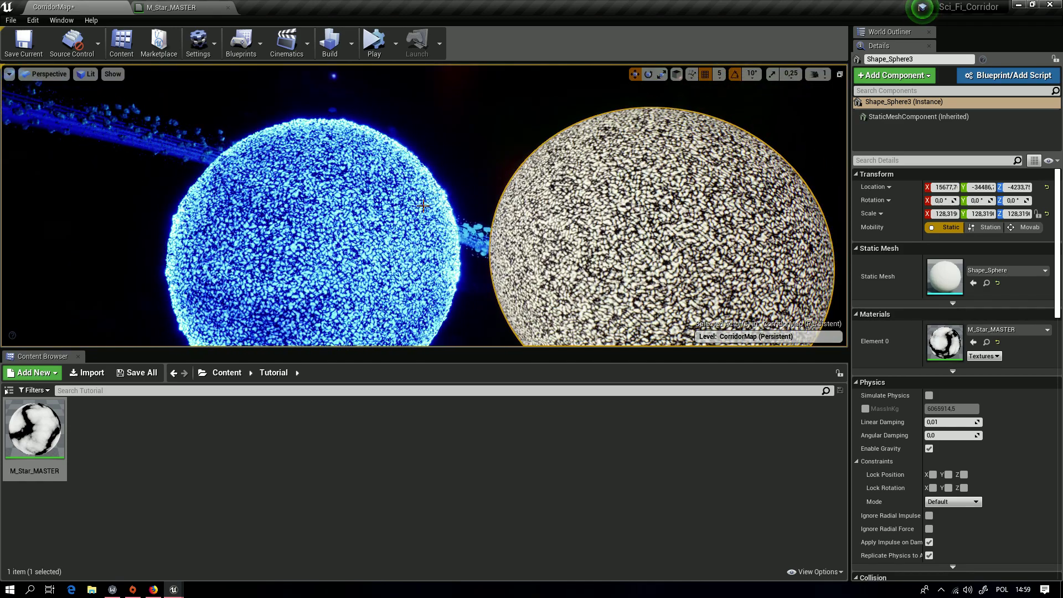
click(172, 8)
right_drag(281, 292, 388, 296)
click(83, 383)
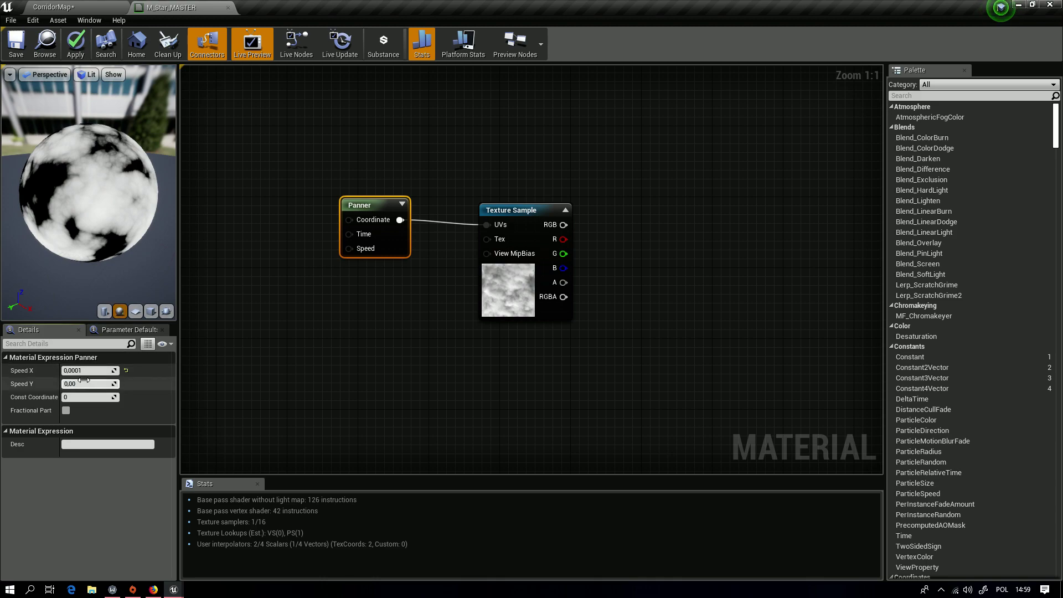
key(Return)
click(407, 300)
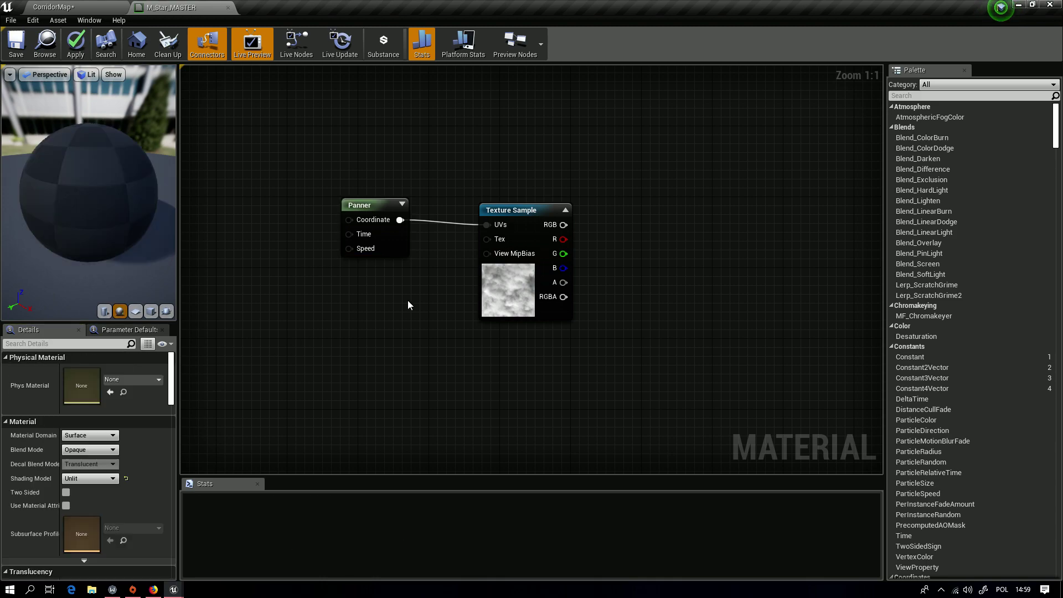
Step: Set the Speed Y of the Panner driving the smoke texture to -0,001
right_drag(424, 338, 268, 340)
click(211, 207)
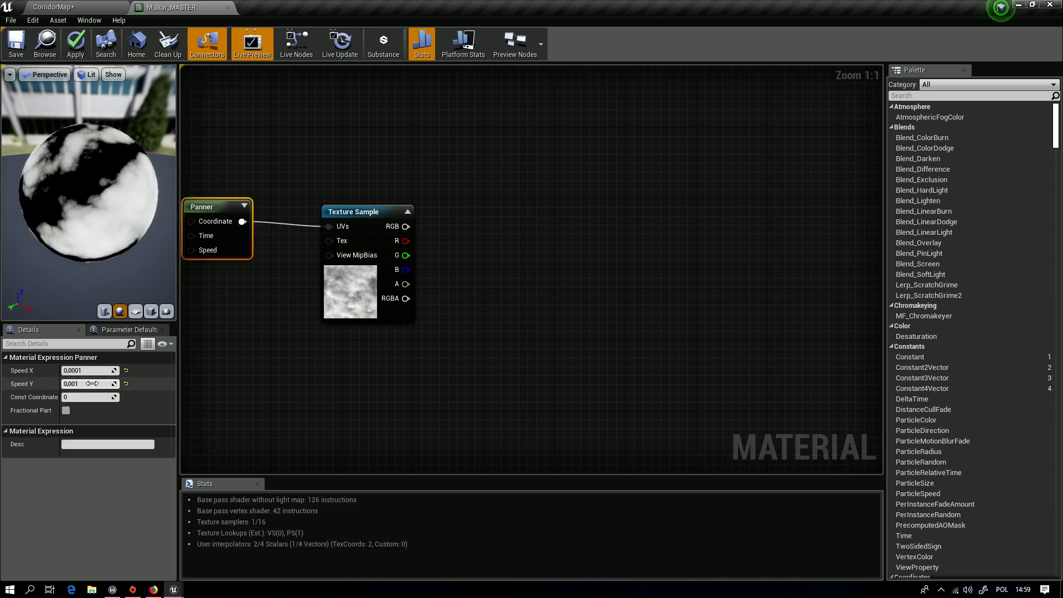
click(88, 384)
text(-0,001)
key(Return)
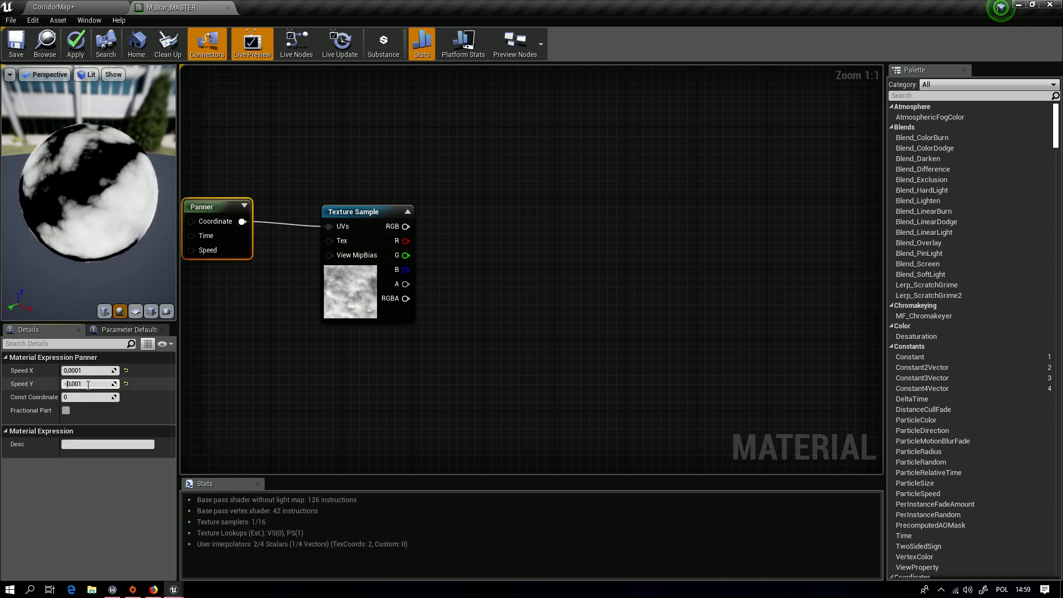
Step: Create a Multiply node fed by the Texture Sample's RGB output into A and line it up with the Texture Sample
click(450, 339)
right_drag(450, 339, 463, 321)
click(299, 128)
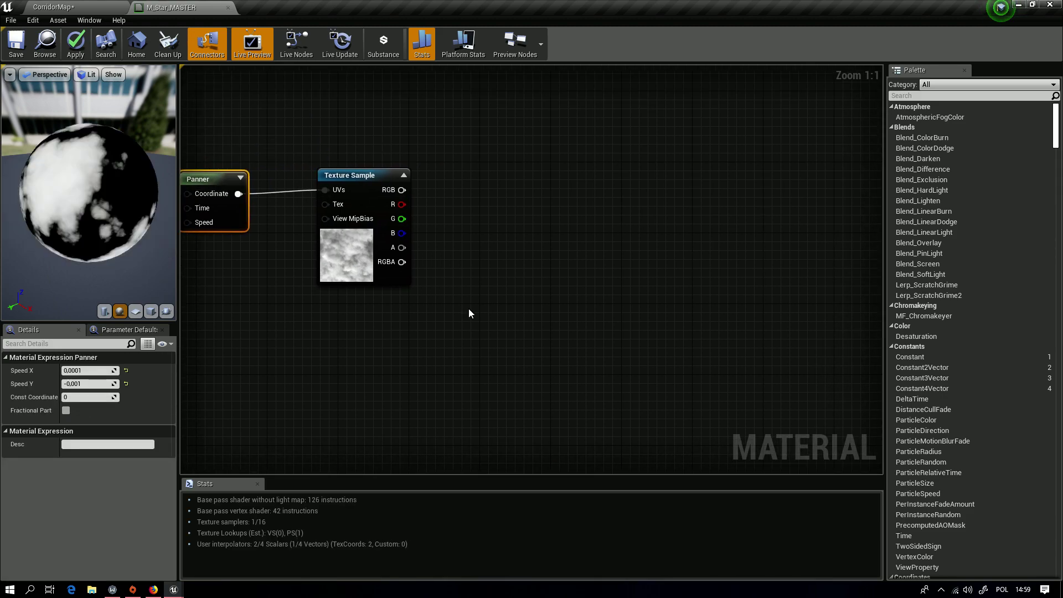
drag(402, 190, 573, 254)
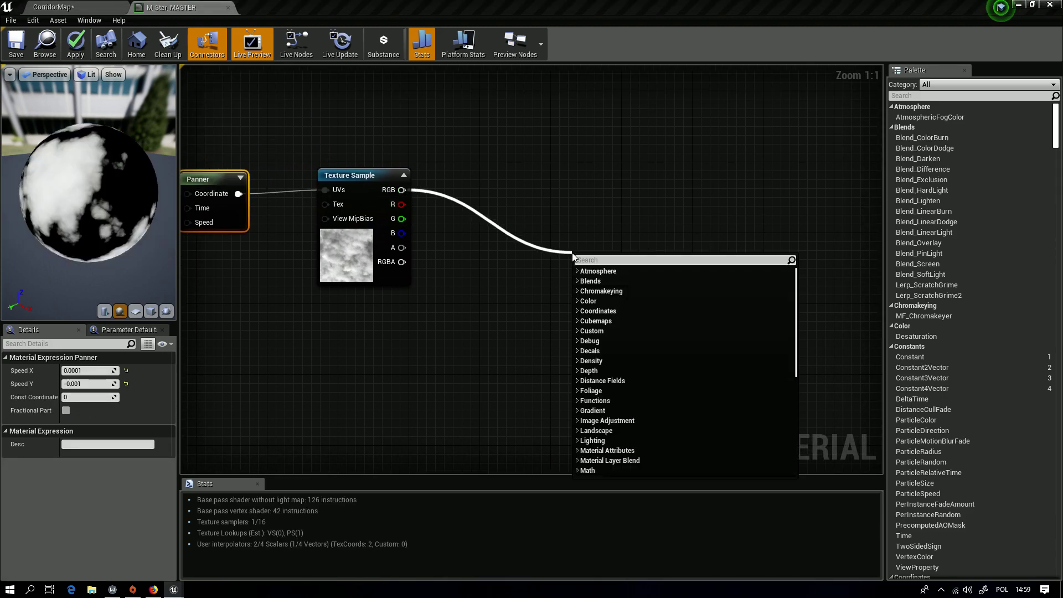
text(multiply)
key(Return)
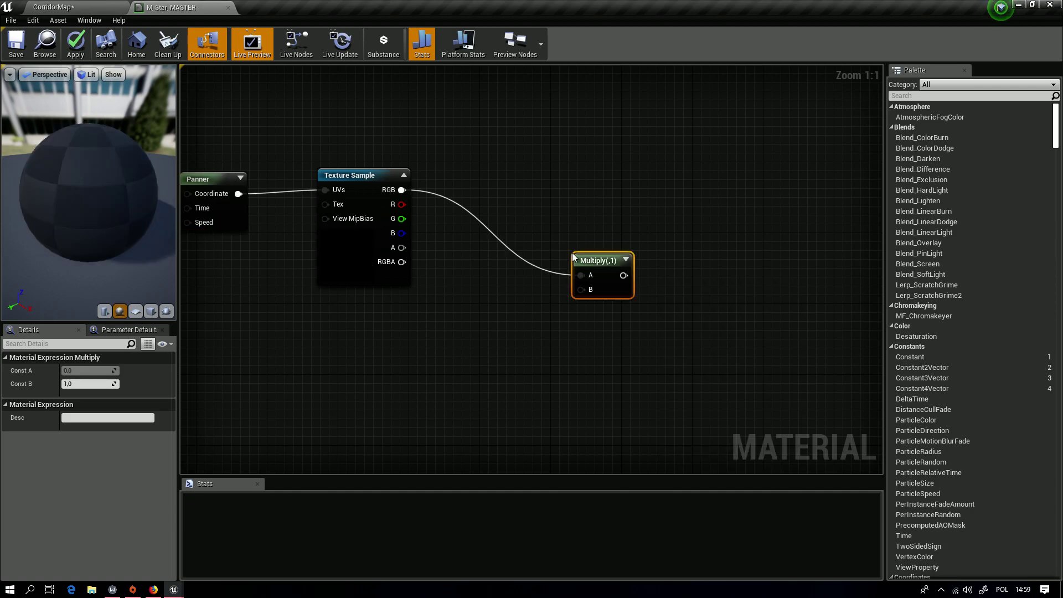
drag(572, 255, 543, 173)
right_drag(357, 334, 475, 286)
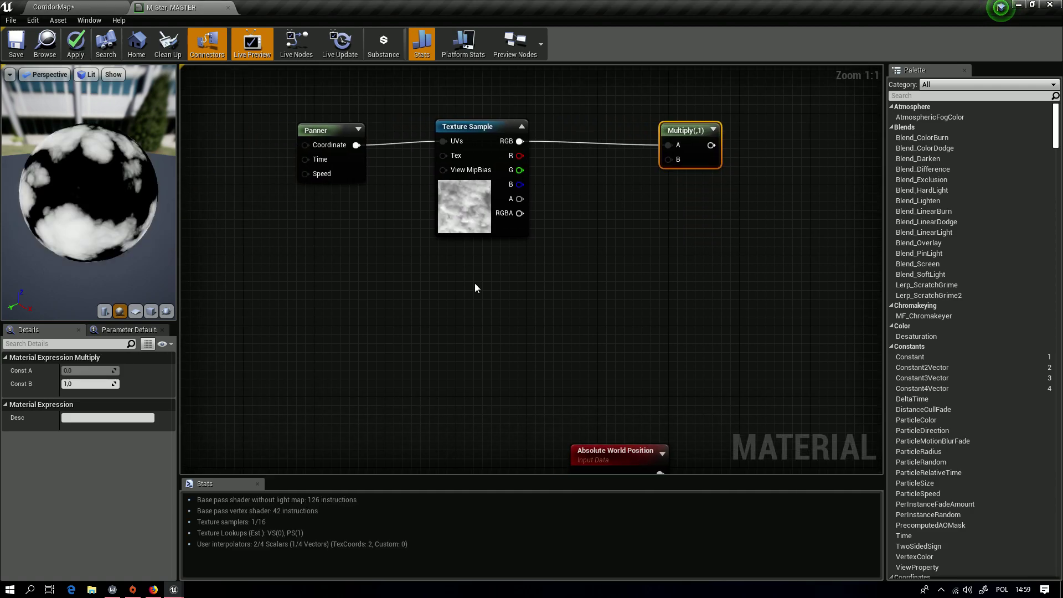
Step: Add a scalar parameter named Lightness Difference below the Panner and Texture Sample nodes
click(319, 304)
right_click(339, 285)
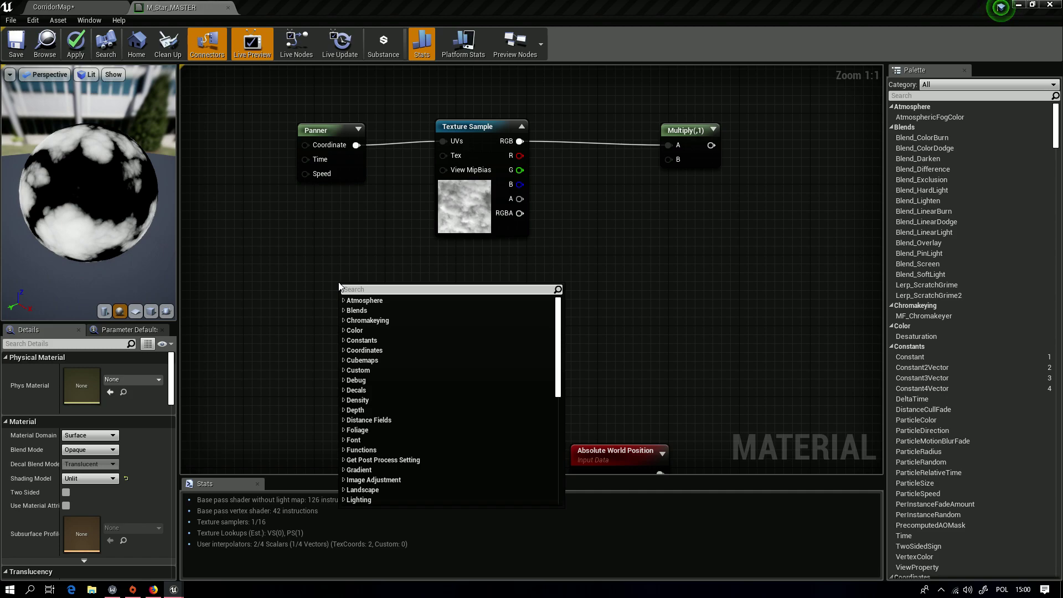
text(sca)
key(Return)
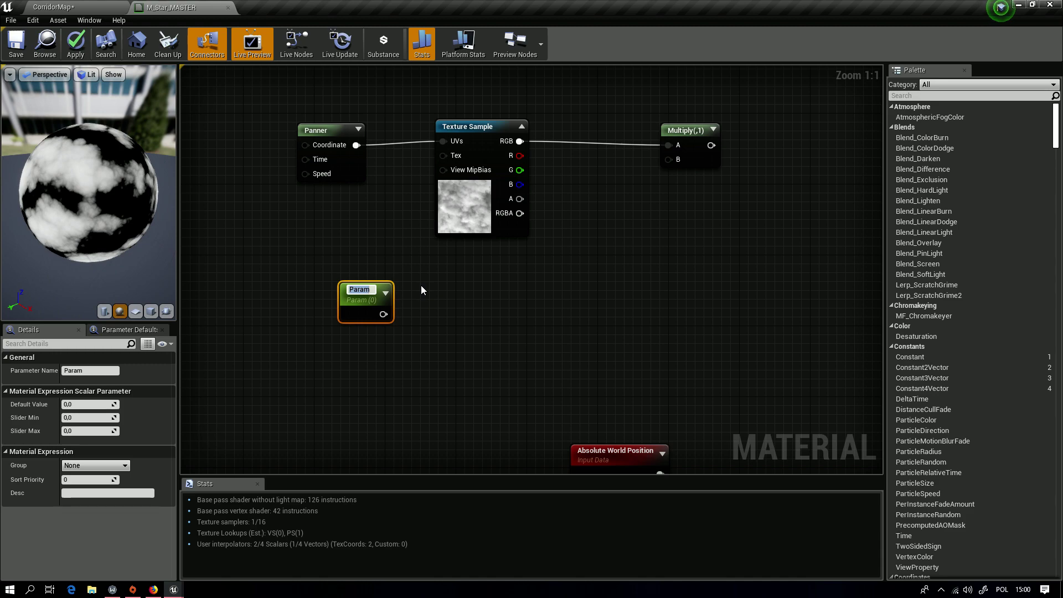
text(Lightness Di)
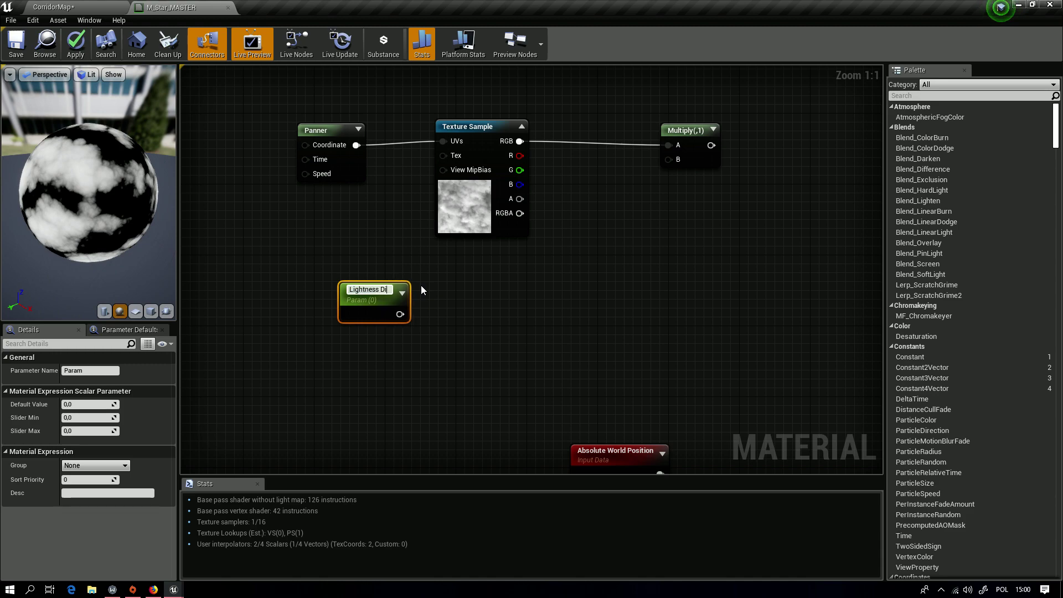
text(fference)
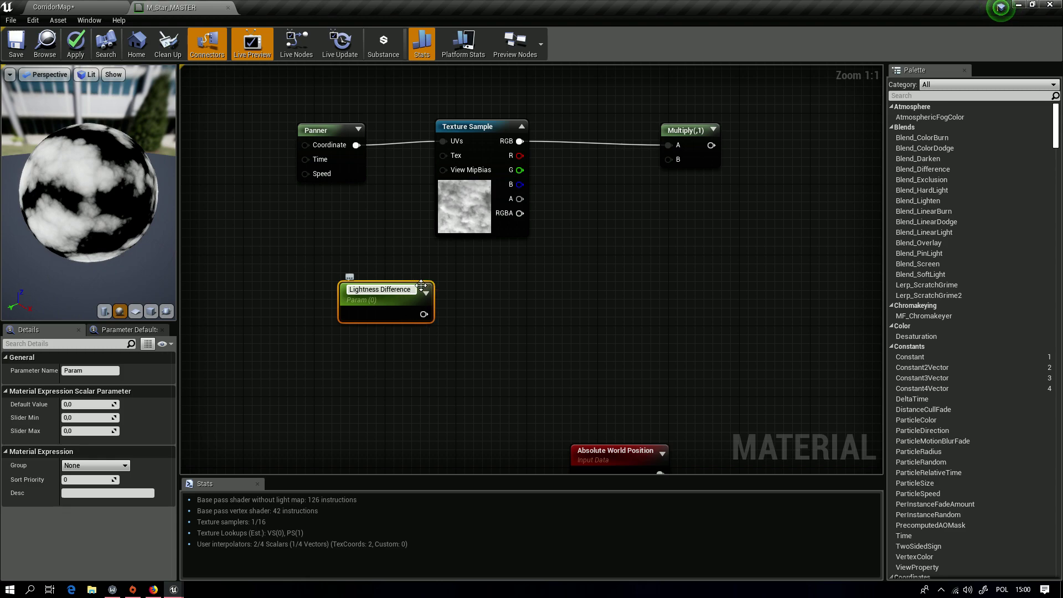
key(Return)
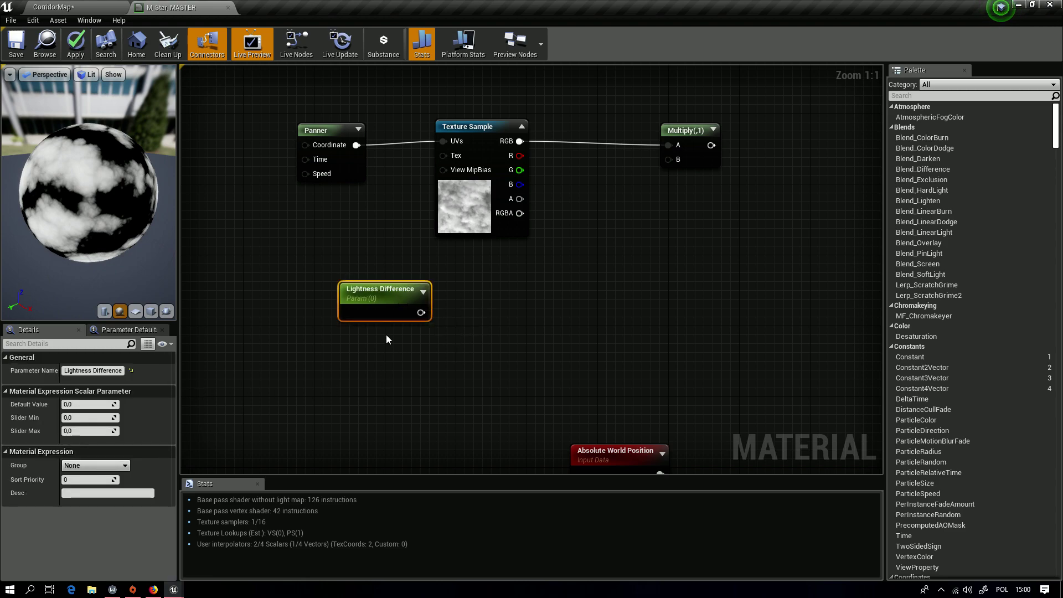
Step: Move the Lightness Difference parameter beneath the Panner and set its default value to 5
right_drag(453, 323, 413, 337)
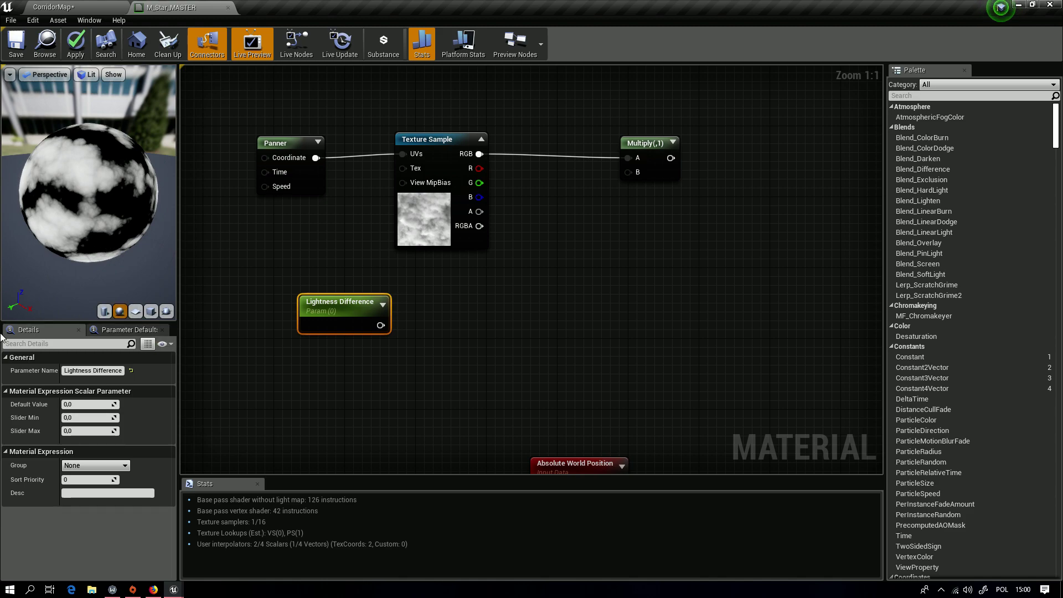
drag(347, 311, 288, 310)
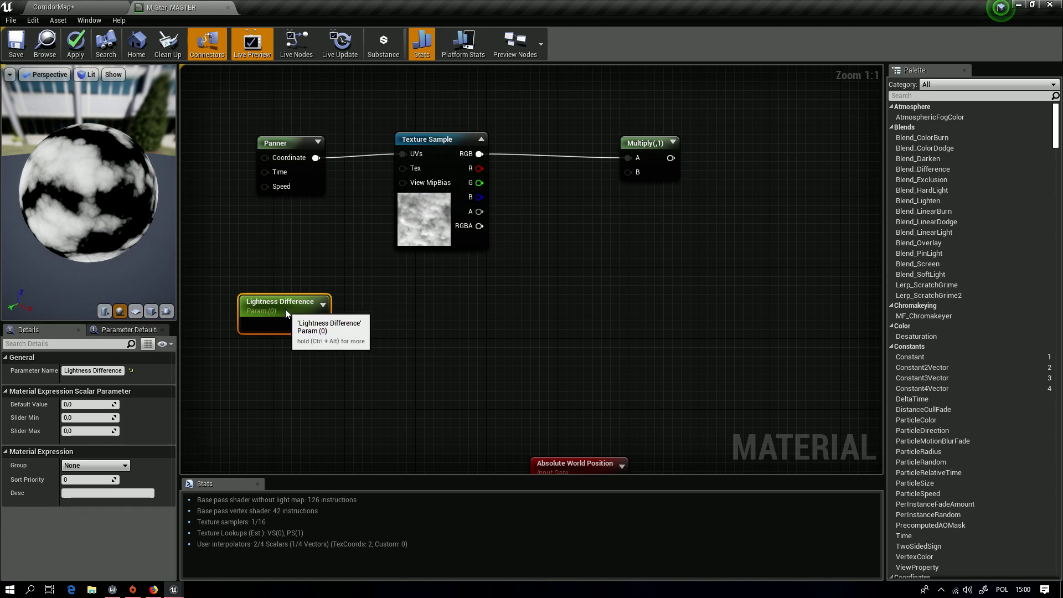
click(89, 392)
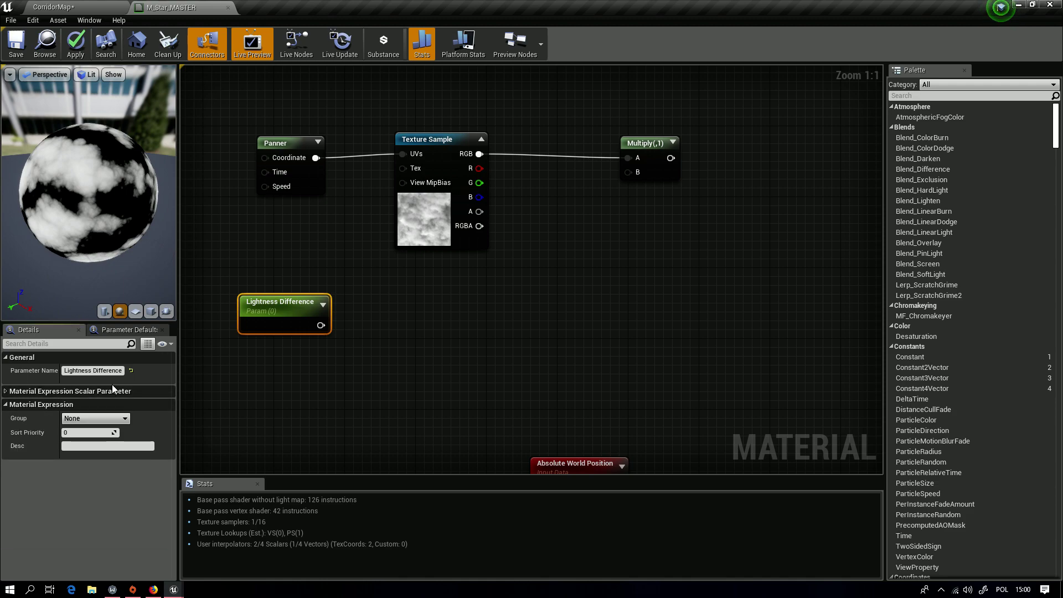
click(110, 391)
click(89, 404)
text(5)
key(Return)
click(514, 327)
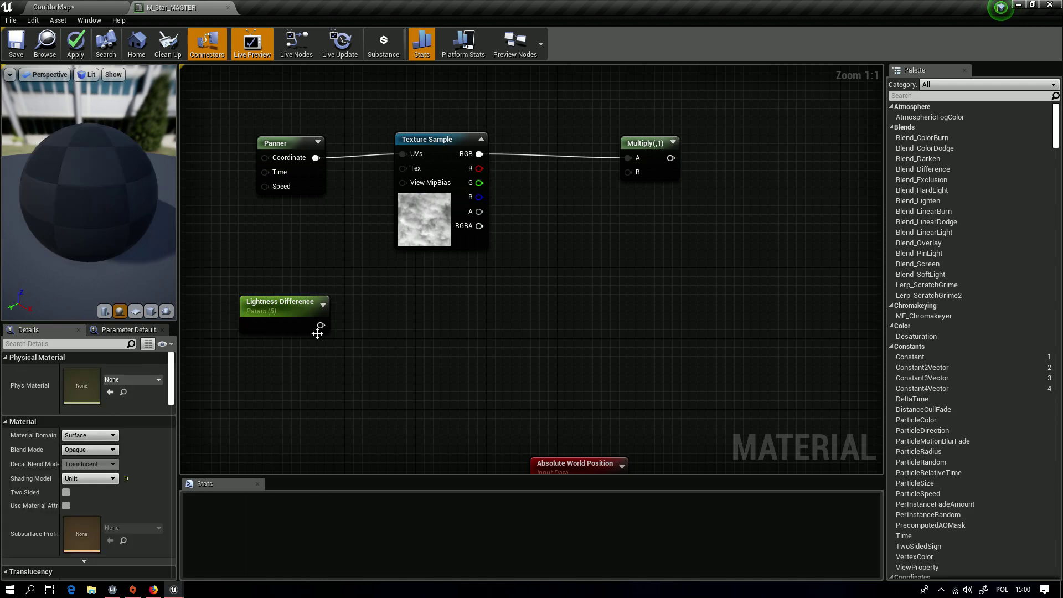
Step: Connect Lightness Difference to Multiply's B input, align the Texture Sample with the Panner and move Multiply closer to it
drag(320, 325, 628, 172)
scroll(522, 248, down, 5)
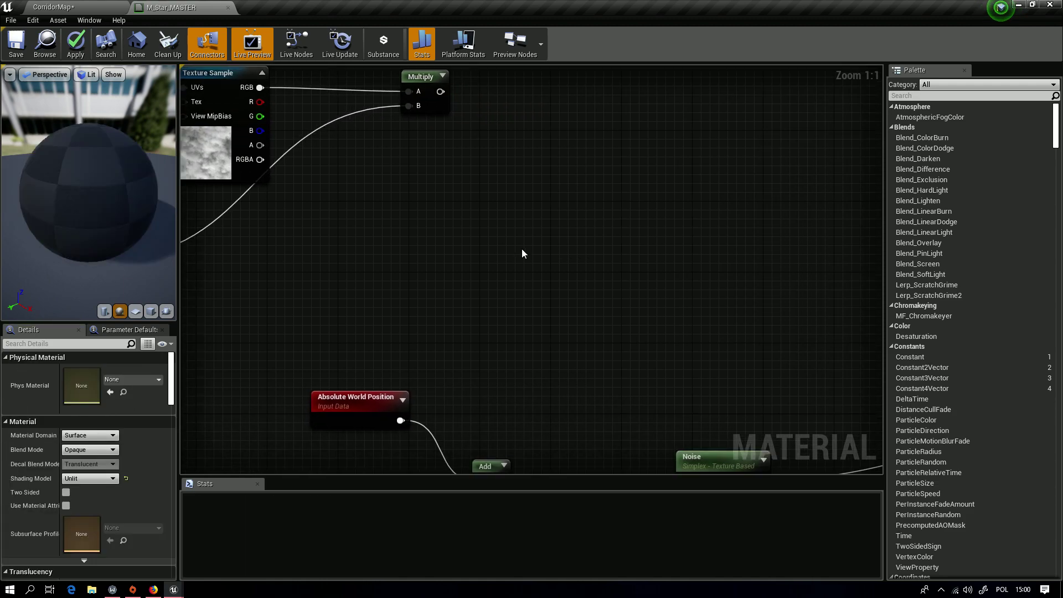
scroll(460, 268, up, 3)
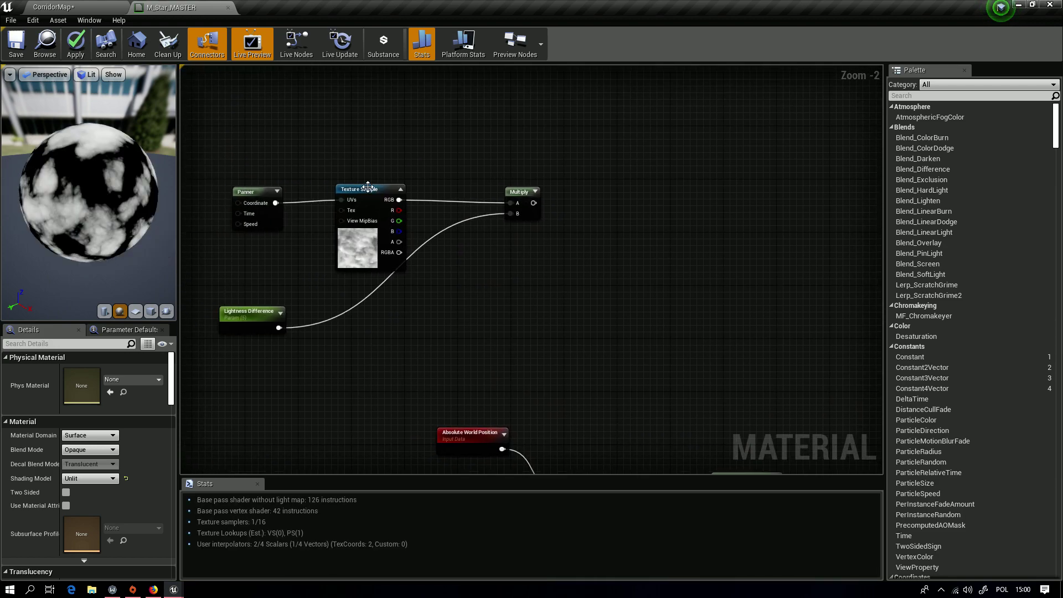
click(364, 195)
right_drag(571, 295, 508, 295)
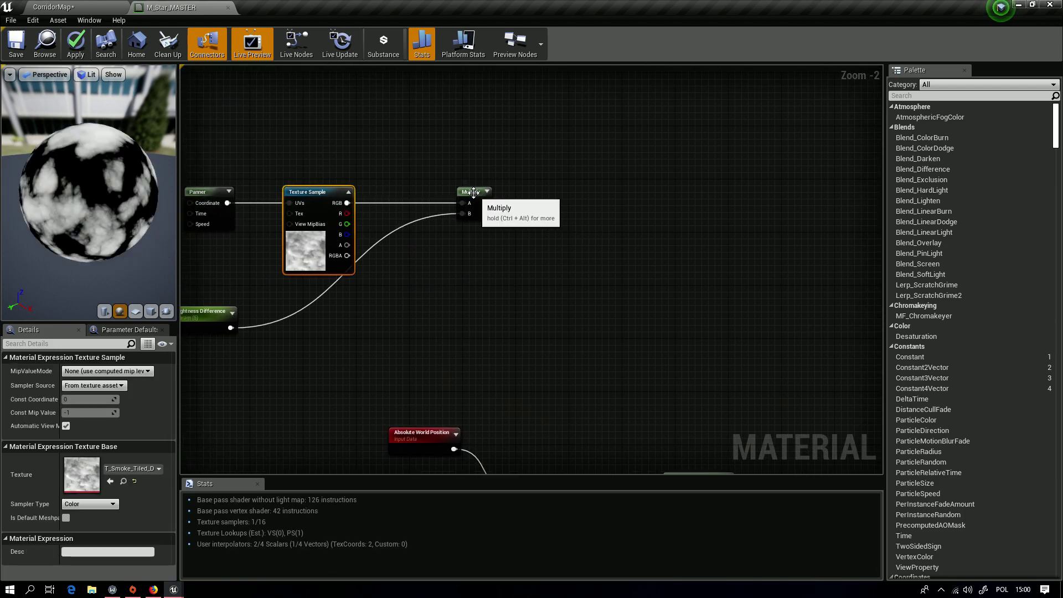
click(446, 194)
click(529, 235)
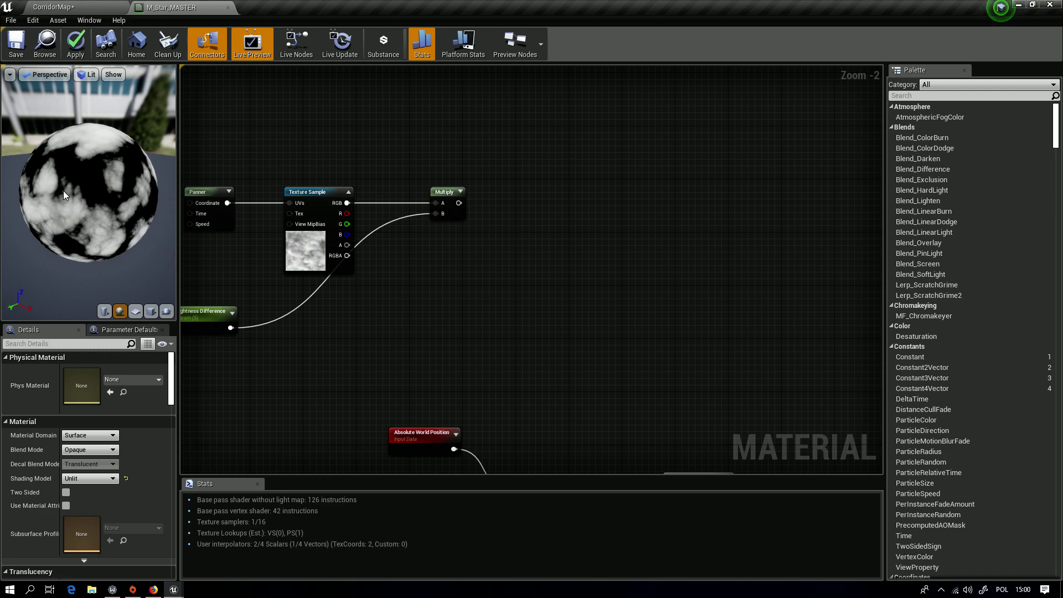
right_drag(75, 195, 75, 191)
drag(127, 191, 127, 222)
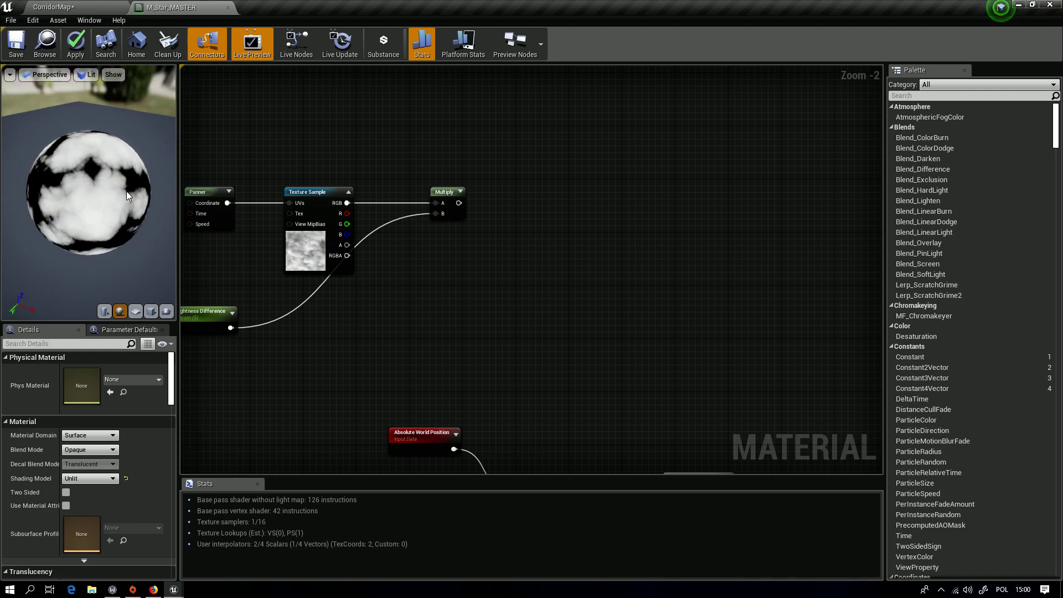
right_drag(594, 239, 529, 233)
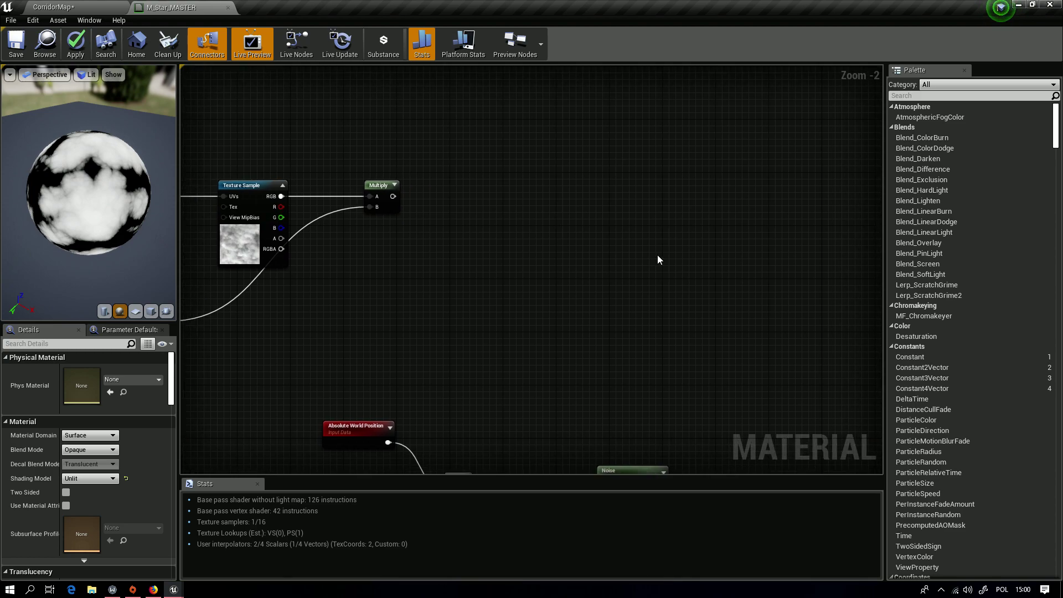
right_drag(560, 285, 571, 261)
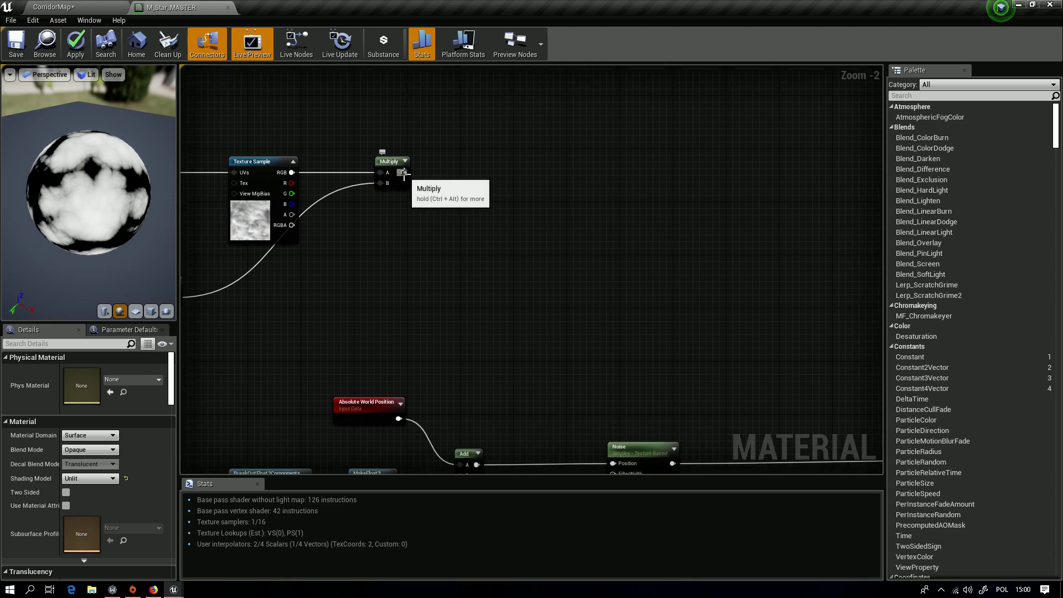
Step: Add a scalar parameter named Glow Power above and to the right of the Multiply node
right_drag(405, 174, 283, 192)
right_click(443, 201)
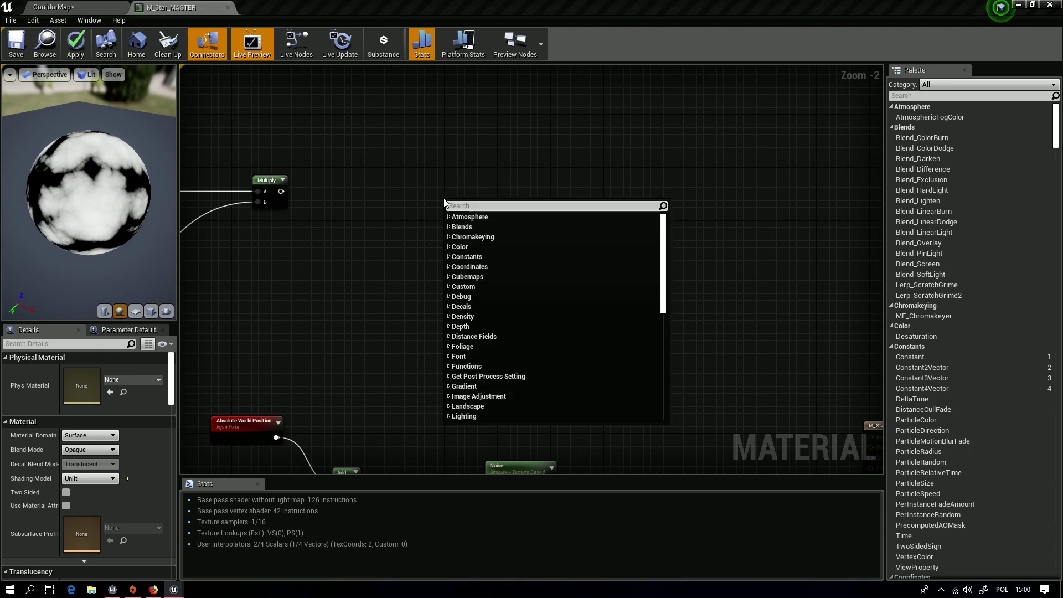
right_drag(449, 158, 447, 310)
right_click(396, 238)
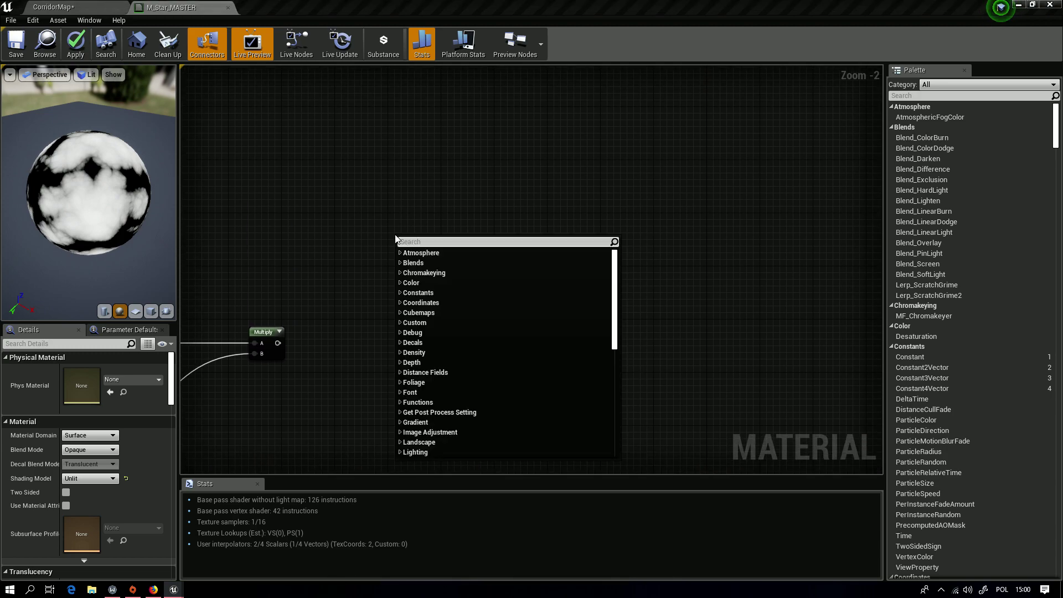
text(scal)
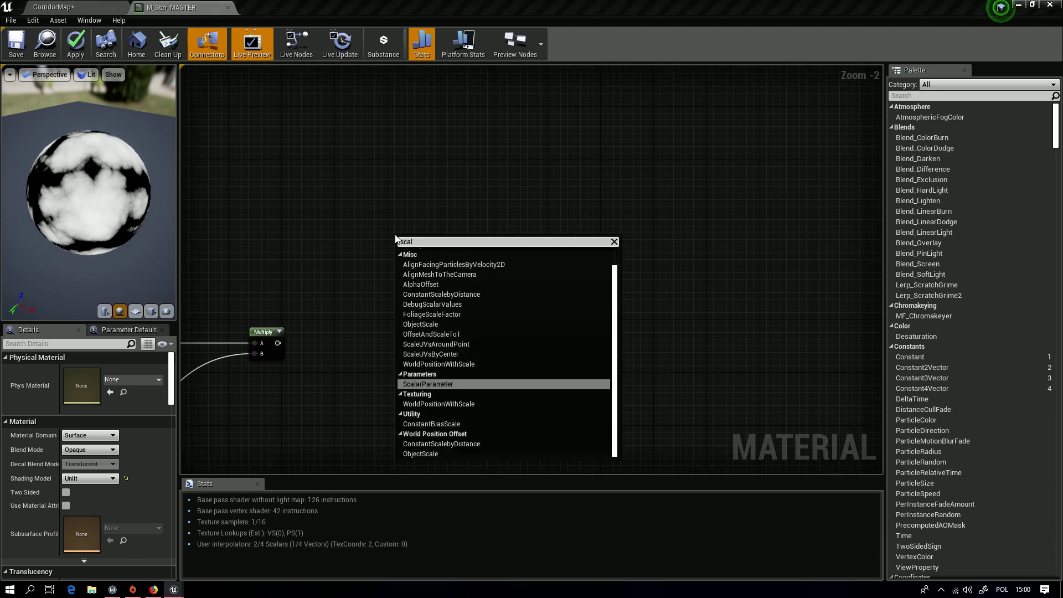
key(Return)
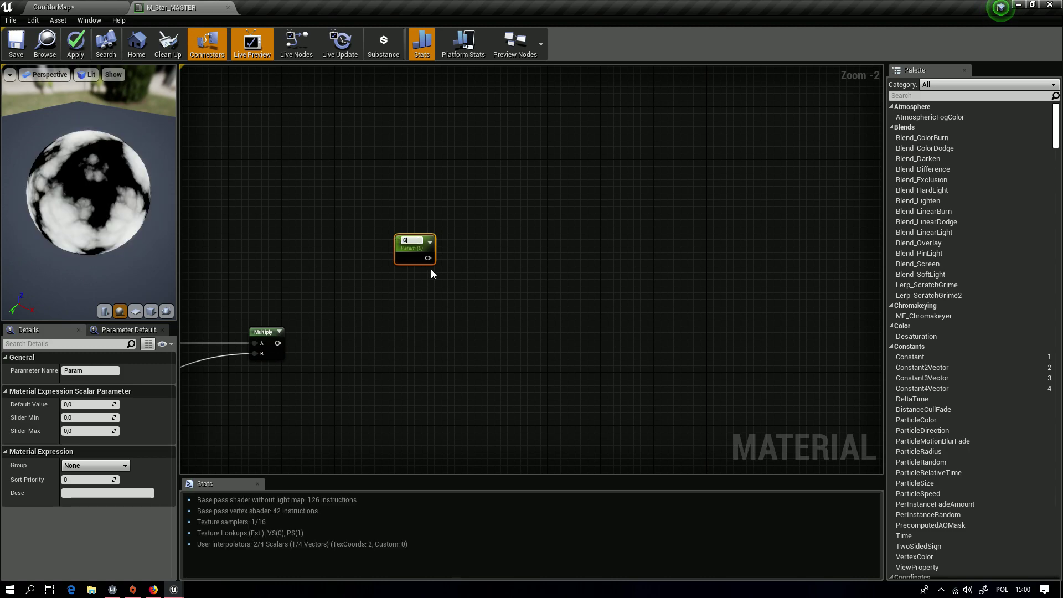
text(Glow Power)
key(Return)
Step: Set the Glow Power parameter's default value to 50
scroll(431, 269, up, 2)
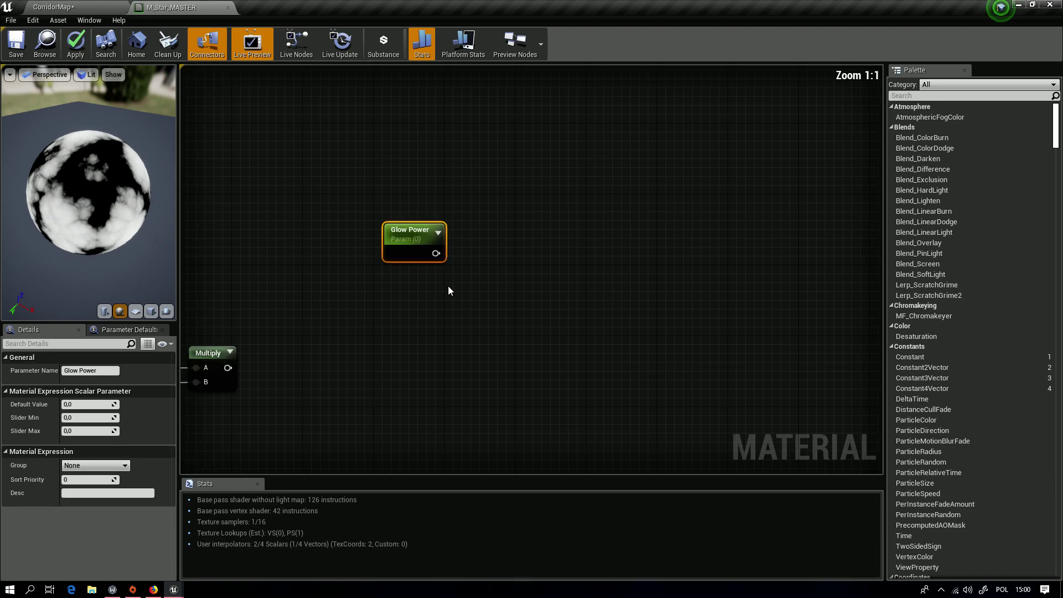
right_drag(445, 283, 422, 265)
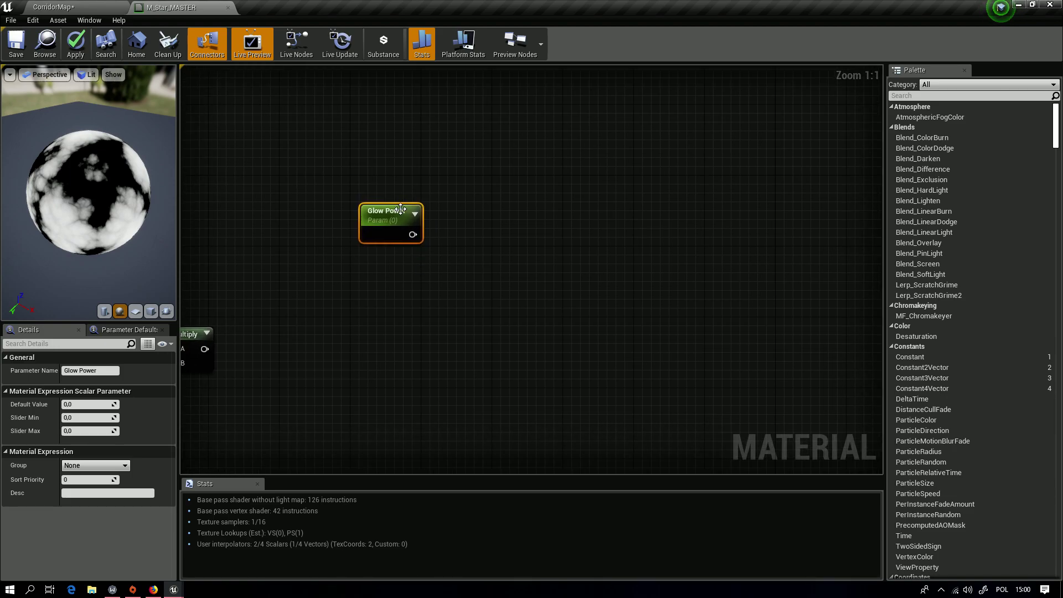
click(92, 405)
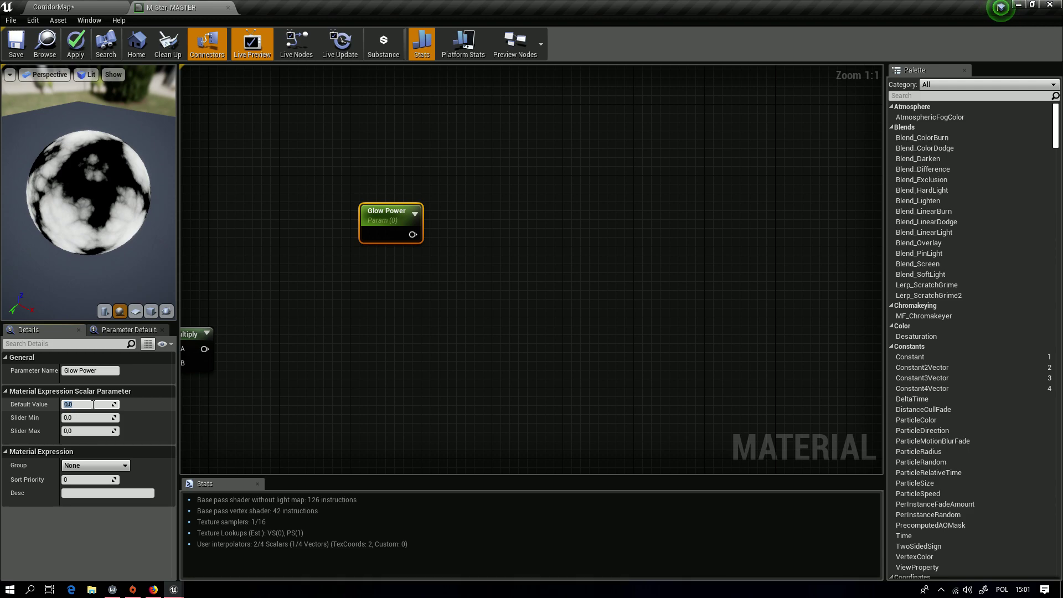
text(50)
key(Return)
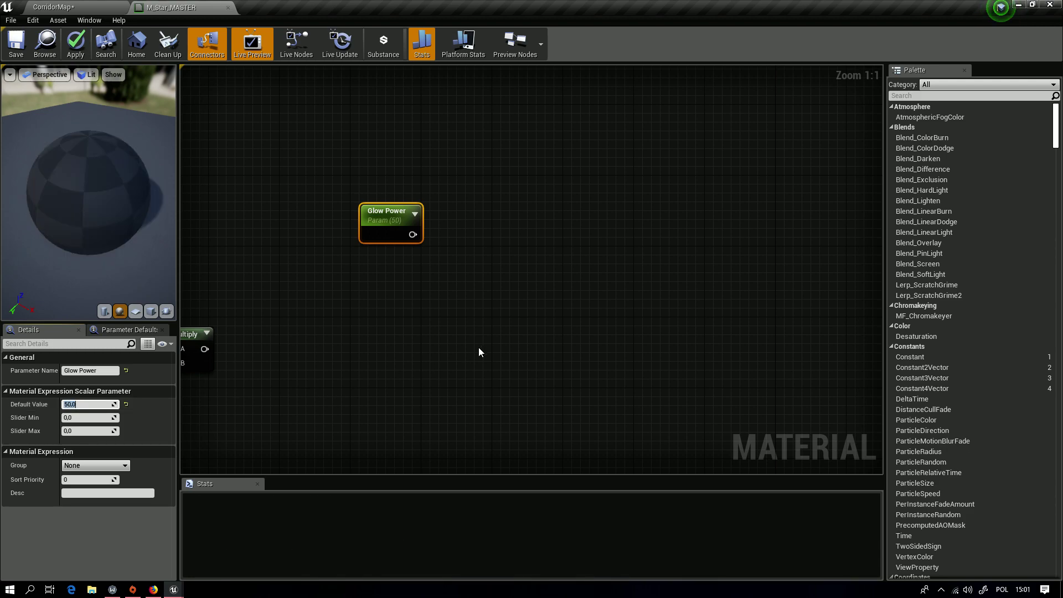
Step: Create a Multiply node with Glow Power feeding its A input
scroll(404, 302, down, 3)
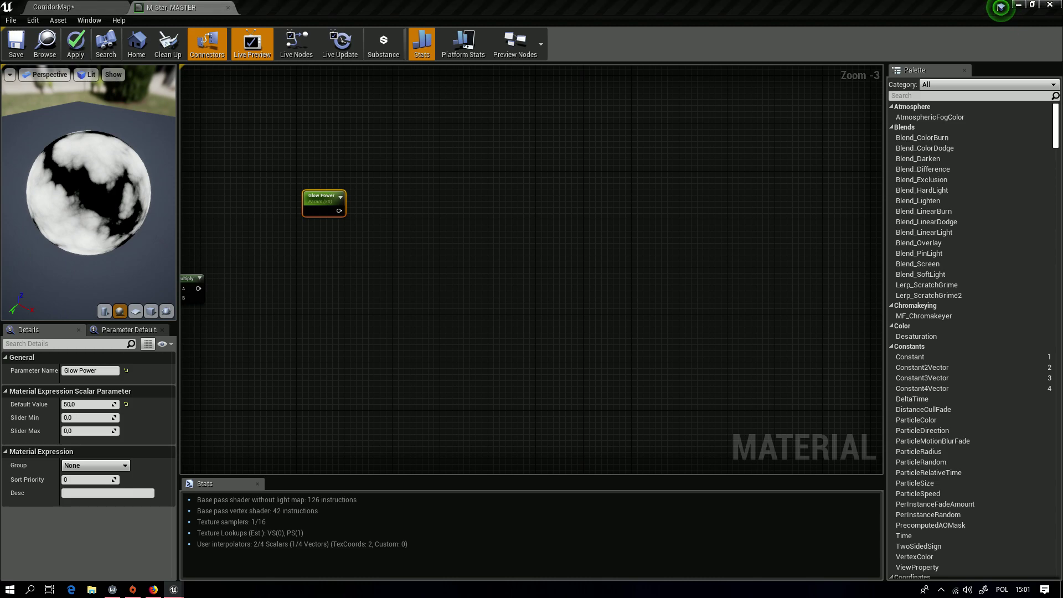
right_drag(563, 288, 680, 261)
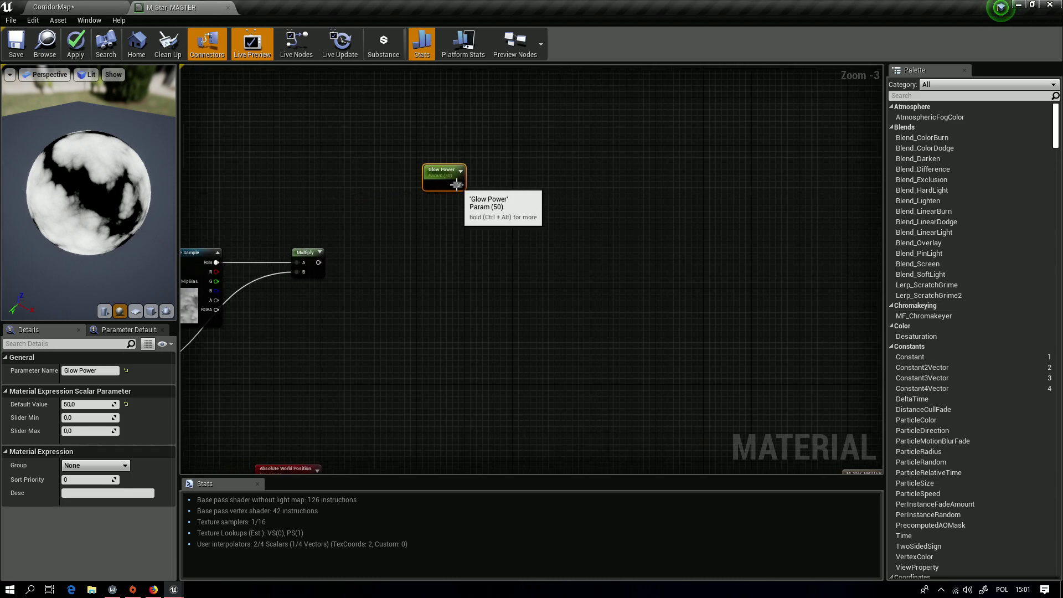
drag(458, 185, 513, 227)
text(mul)
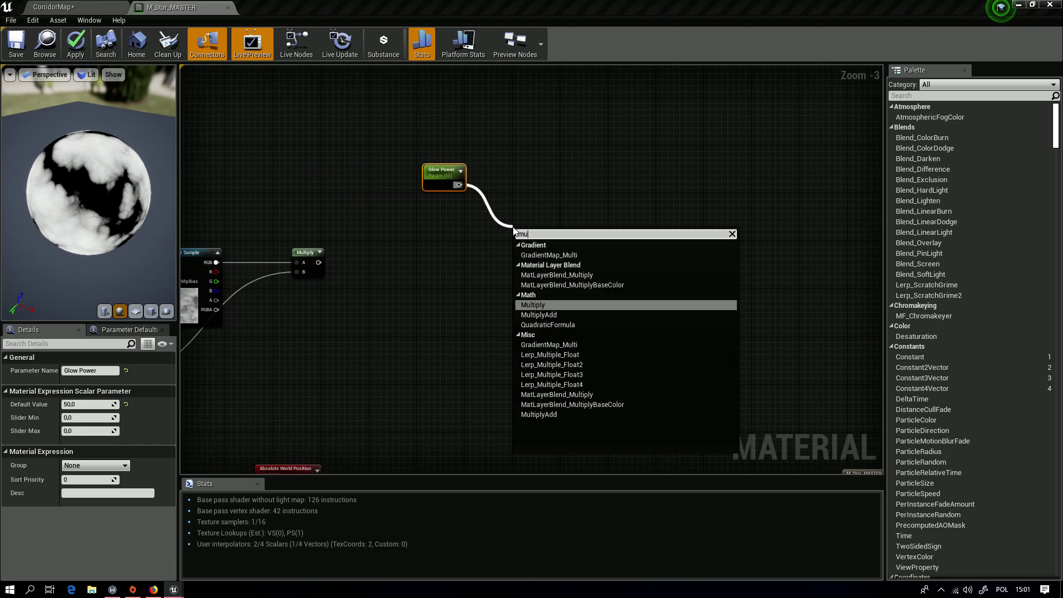
key(Return)
Step: Move the smoke texture branch, with its Panner, Texture Sample, Lightness Difference and Multiply nodes, slightly up and to the left as one group
right_drag(504, 286, 654, 244)
drag(240, 150, 488, 350)
drag(465, 199, 435, 163)
click(471, 255)
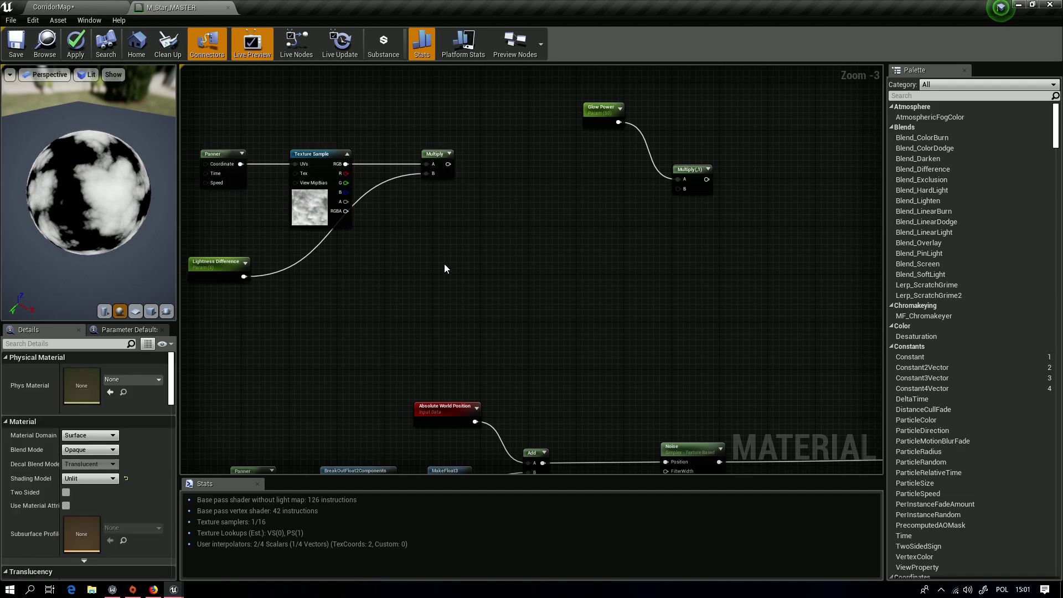
Step: Add a vector parameter below the texture branch's Multiply node, keeping its default name
scroll(449, 287, up, 3)
right_click(445, 283)
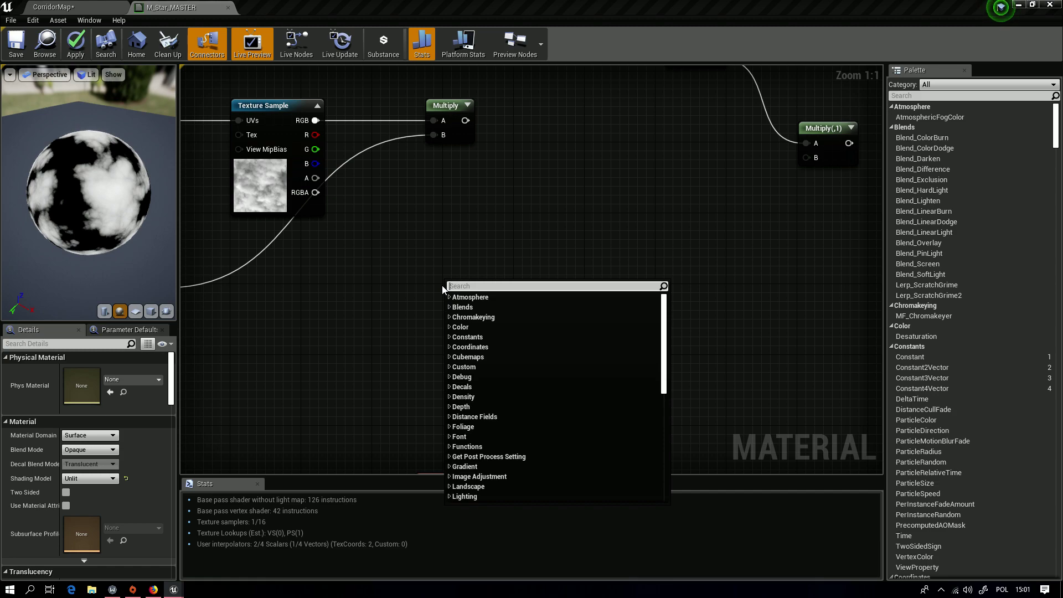
text(vect)
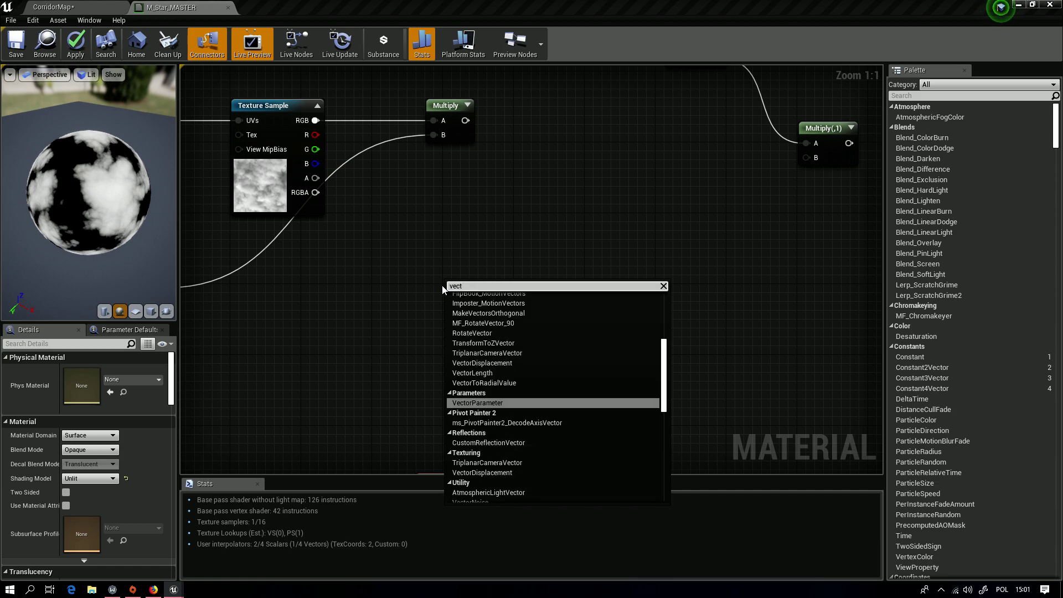
key(Return)
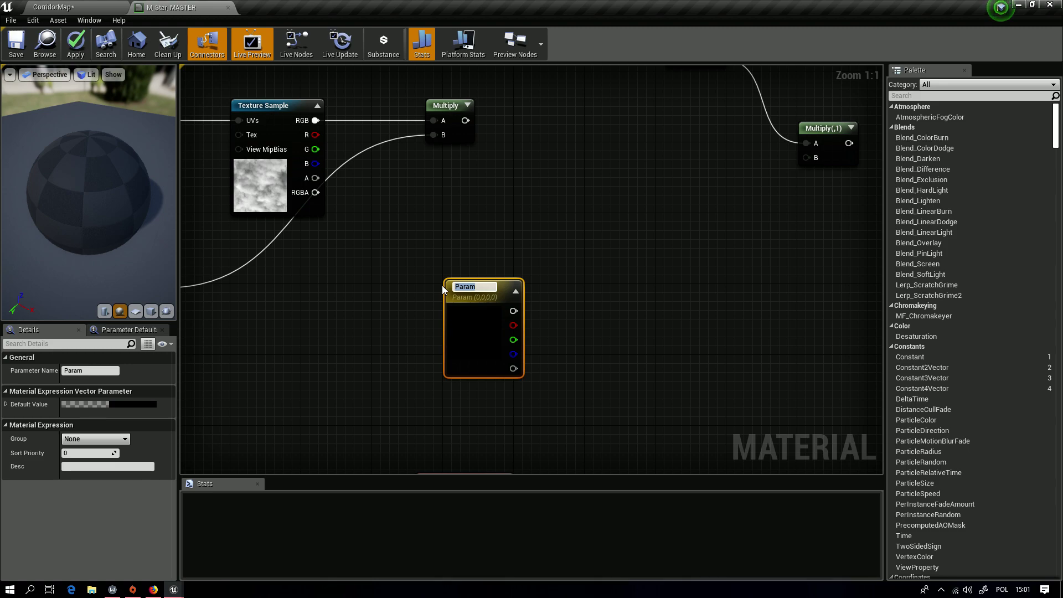
click(612, 239)
right_drag(613, 239, 544, 260)
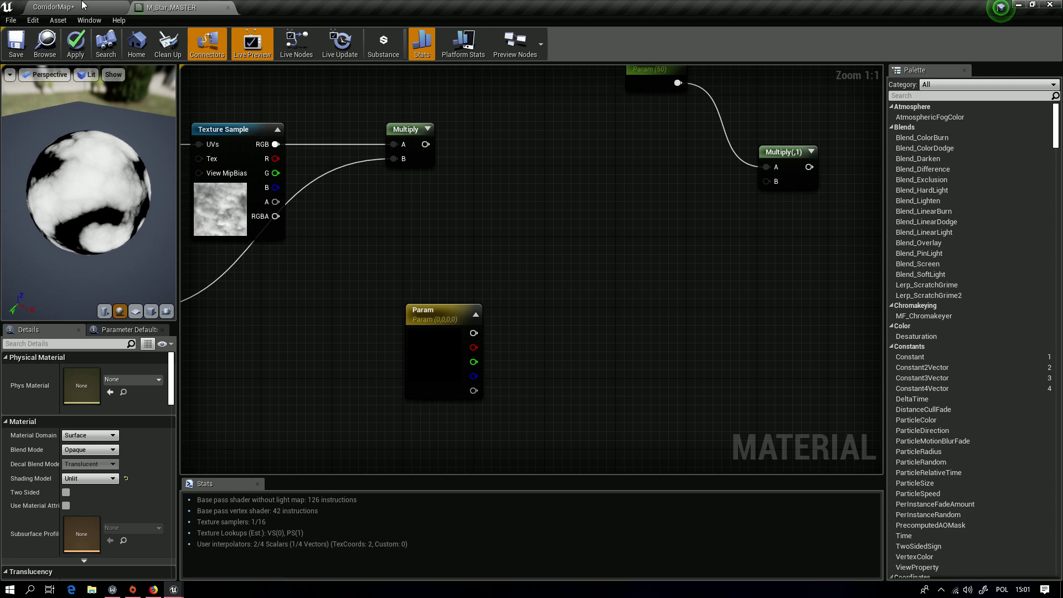
Step: Check the star spheres in the CorridorMap level and return to the M_Star_MASTER material graph
click(114, 5)
click(172, 7)
right_drag(511, 373, 466, 365)
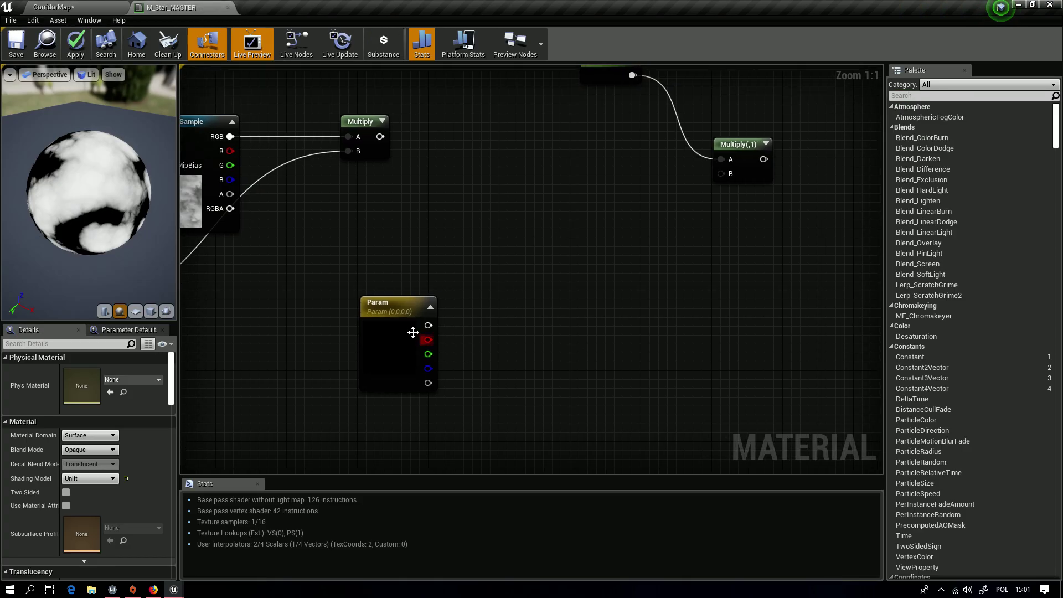
drag(393, 312, 391, 317)
click(463, 292)
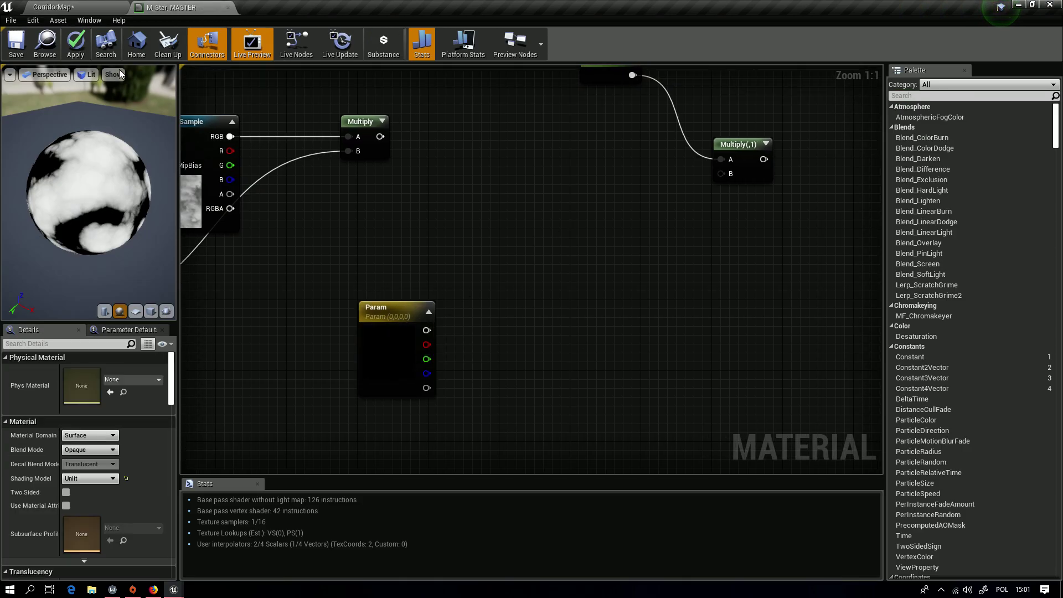
click(117, 7)
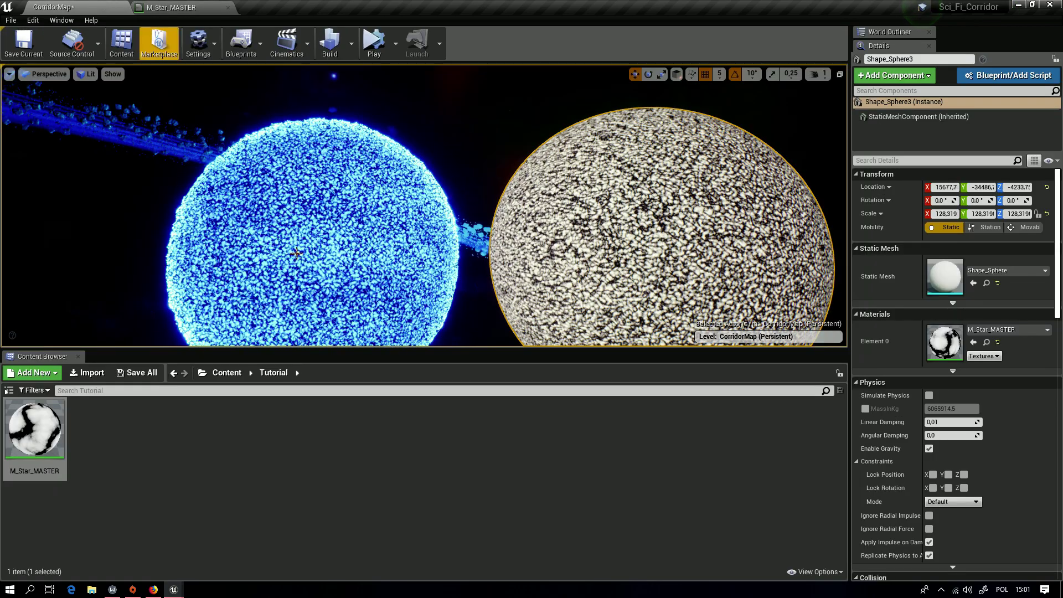
click(166, 8)
Step: Try to give the vector parameter a fully saturated yellow default color from the color wheel
right_drag(401, 276, 346, 307)
double_click(341, 373)
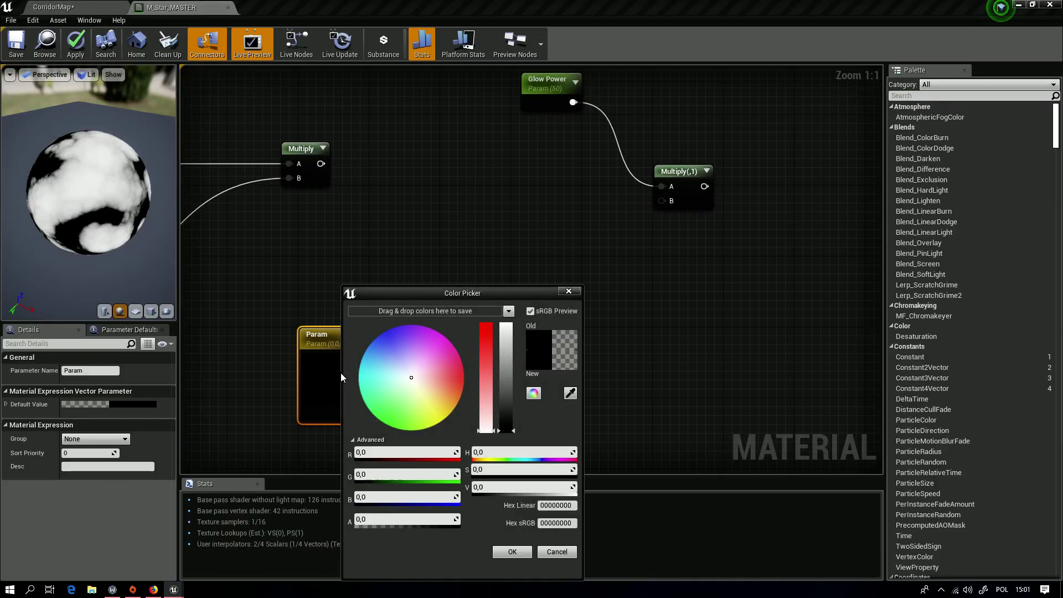
drag(421, 384, 448, 429)
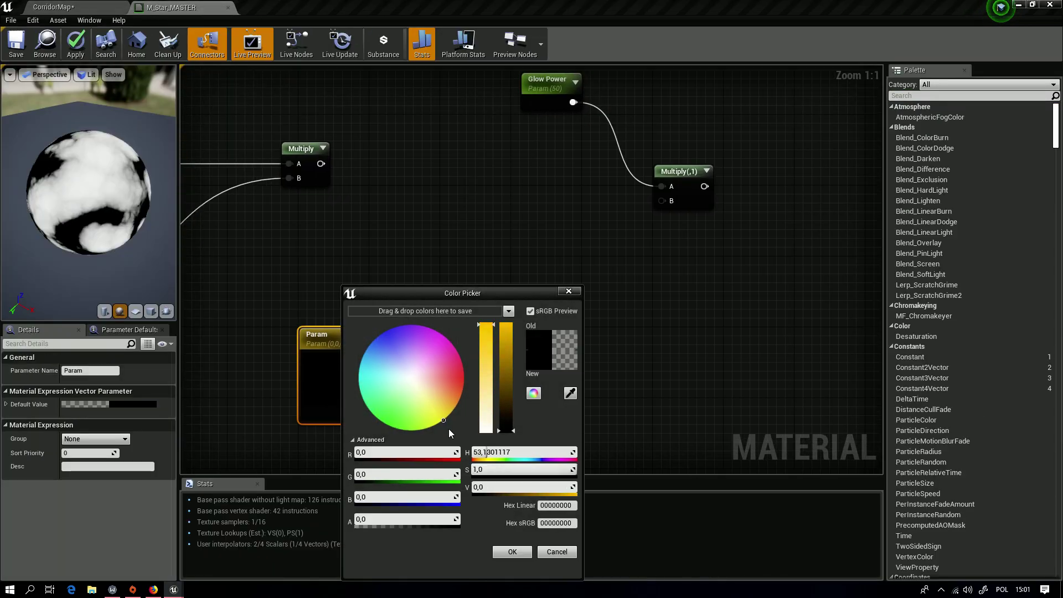
click(513, 552)
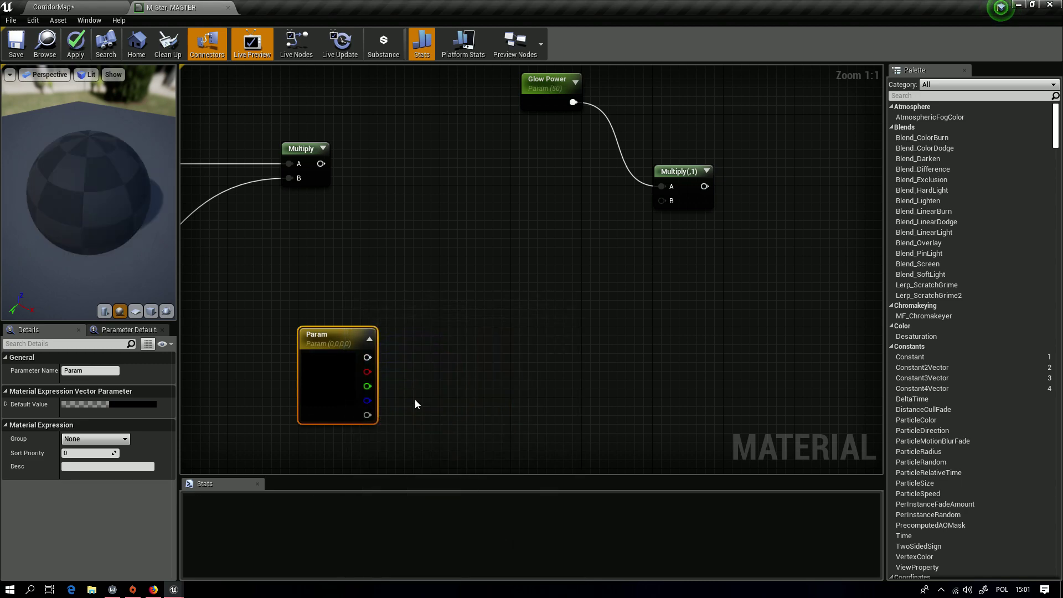
Step: Set the vector parameter's default color to yellow with red 1, green 0.912 and blue 0
double_click(332, 382)
click(434, 422)
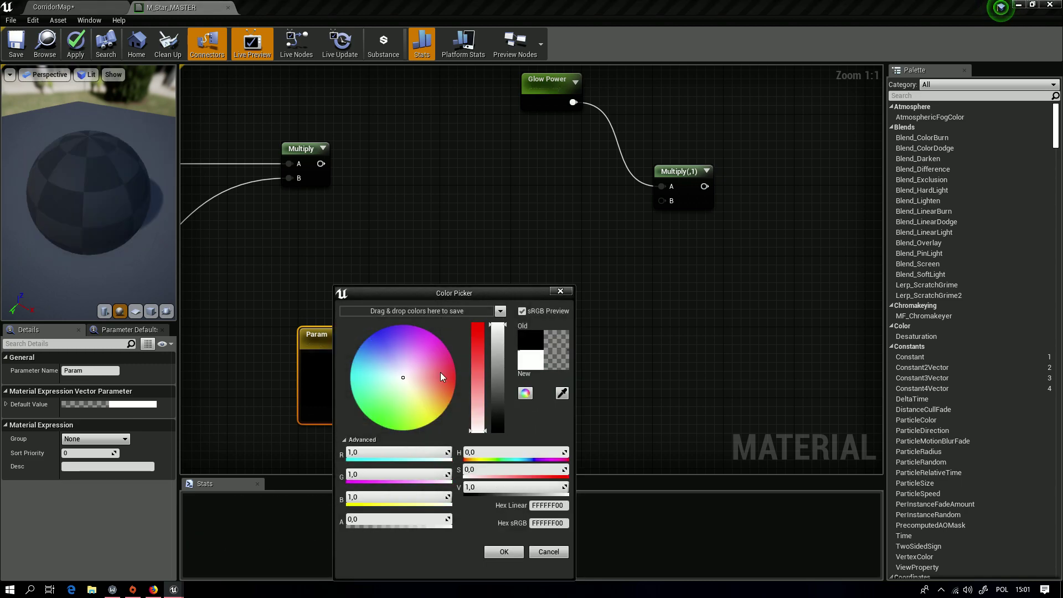
click(501, 551)
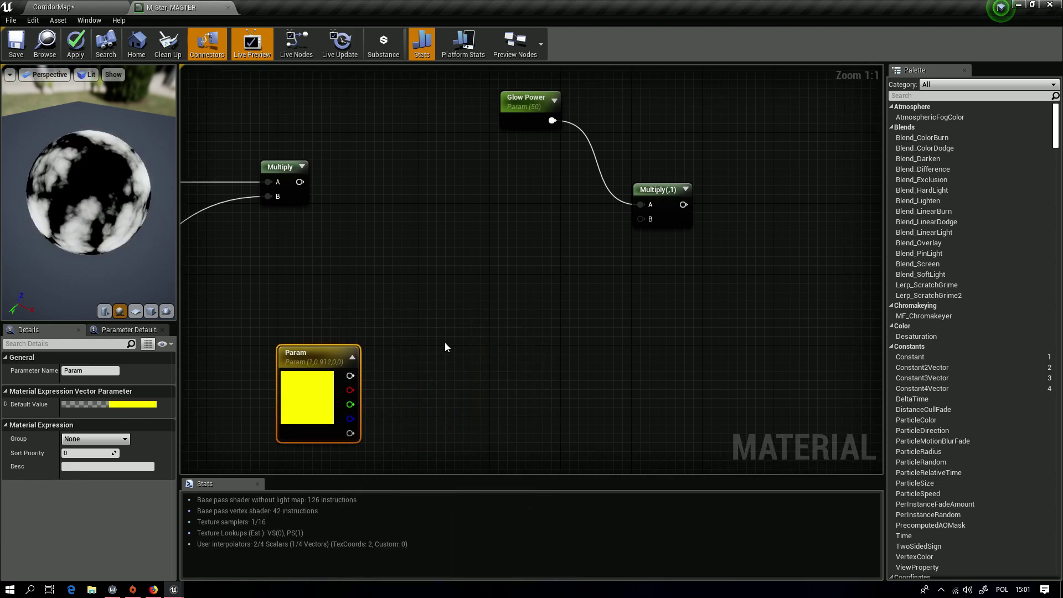
Step: Create a Multiply node with the texture branch's Multiply feeding A and the yellow vector parameter feeding B
right_drag(444, 342, 543, 278)
drag(398, 117, 550, 204)
text(multiply)
key(Return)
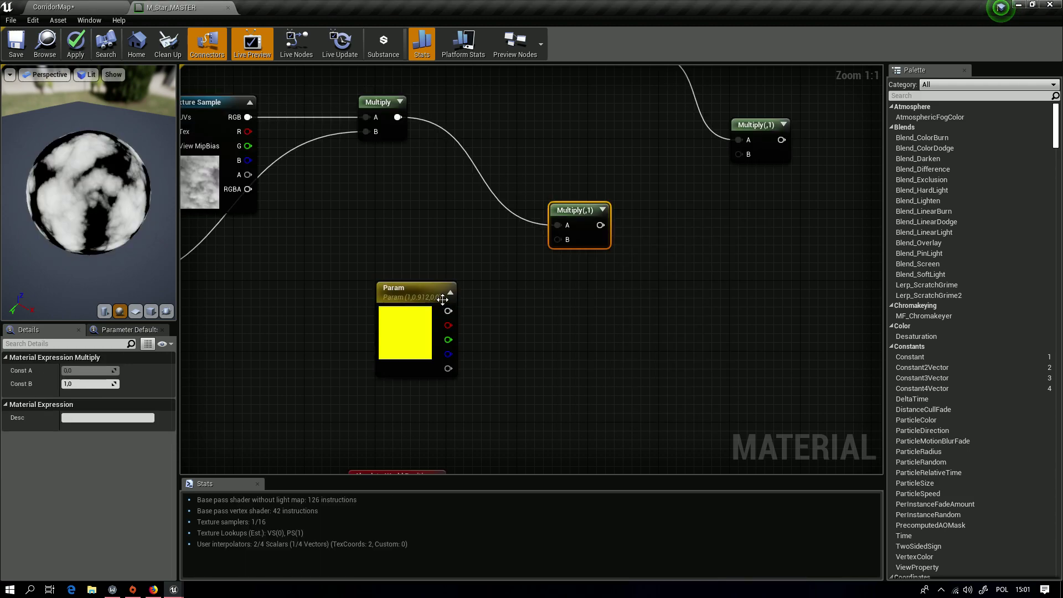
drag(566, 237, 565, 239)
Step: Connect the color Multiply's output to B of the Glow Power Multiply, and move that node down and to the right
right_drag(622, 256, 462, 341)
right_drag(574, 323, 543, 314)
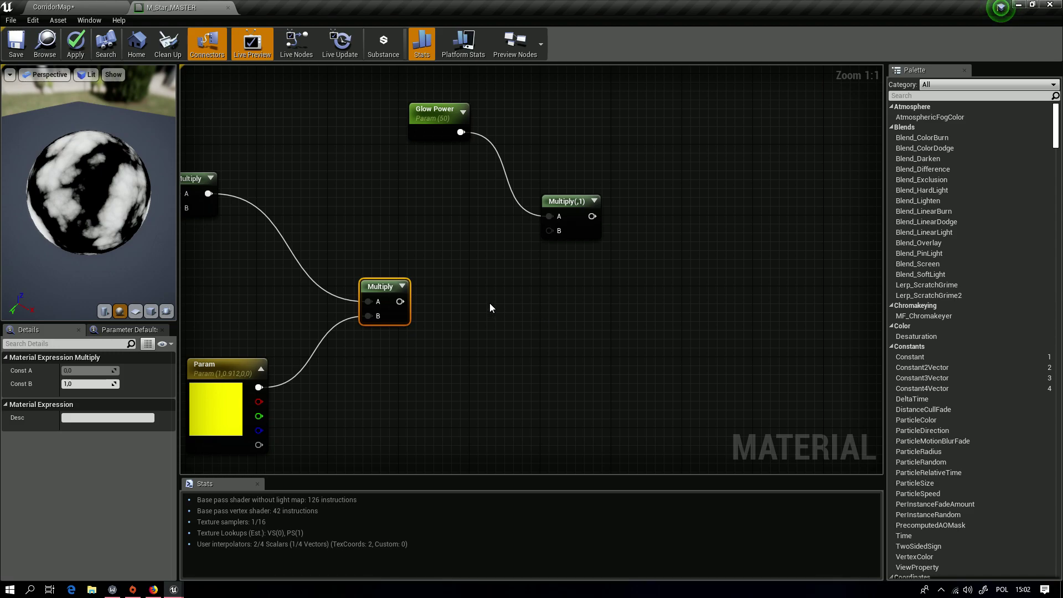
drag(400, 301, 496, 272)
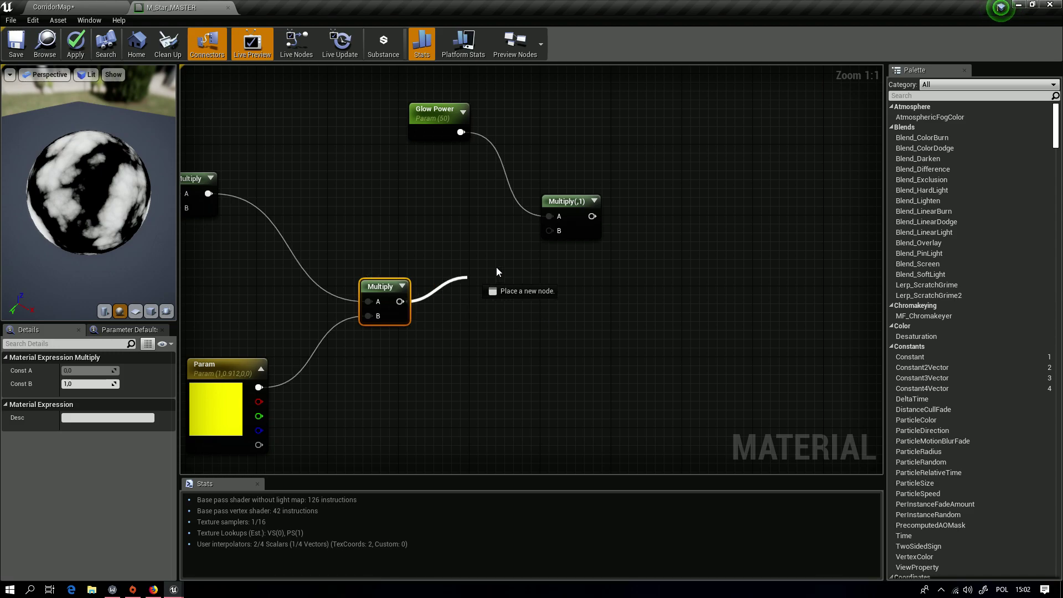
drag(556, 233, 555, 232)
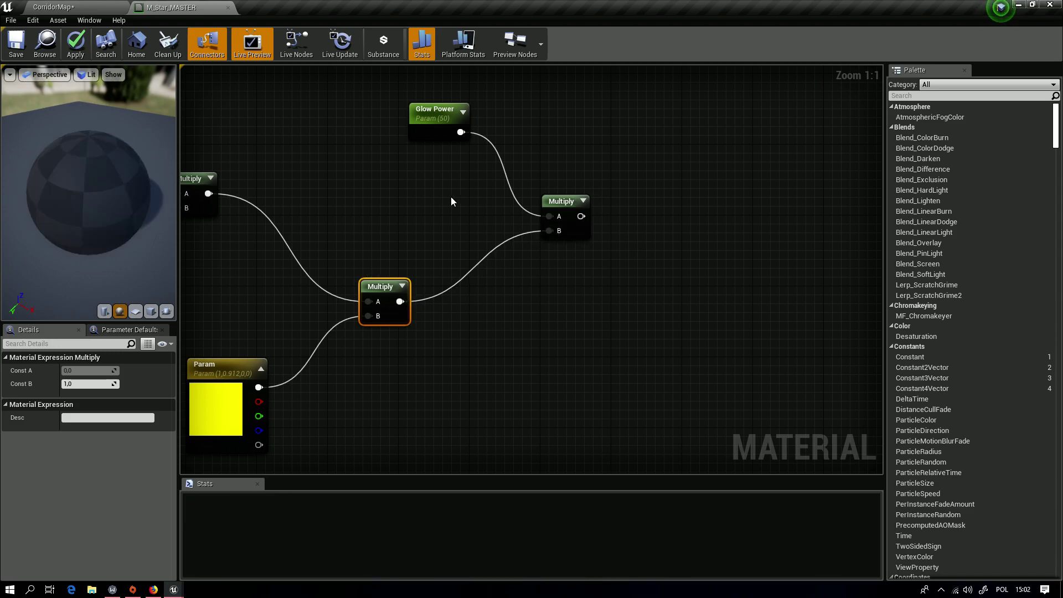
scroll(520, 166, down, 4)
drag(515, 96, 563, 125)
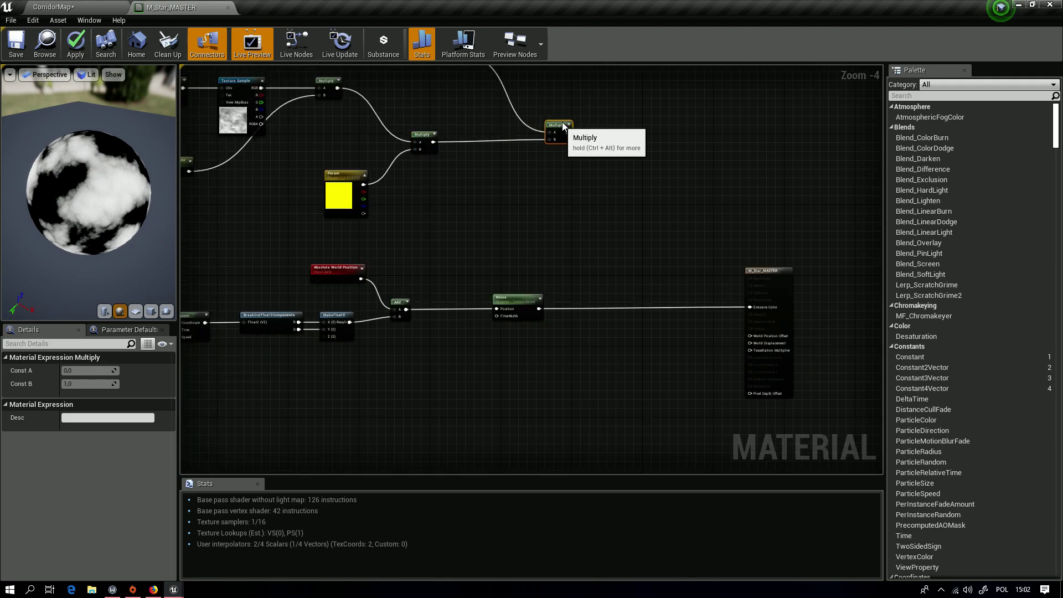
Step: Examine the material graph's world-position noise branch and the texture, color and Glow Power branch by highlighting each group of nodes
right_drag(563, 117, 415, 109)
scroll(421, 177, down, 2)
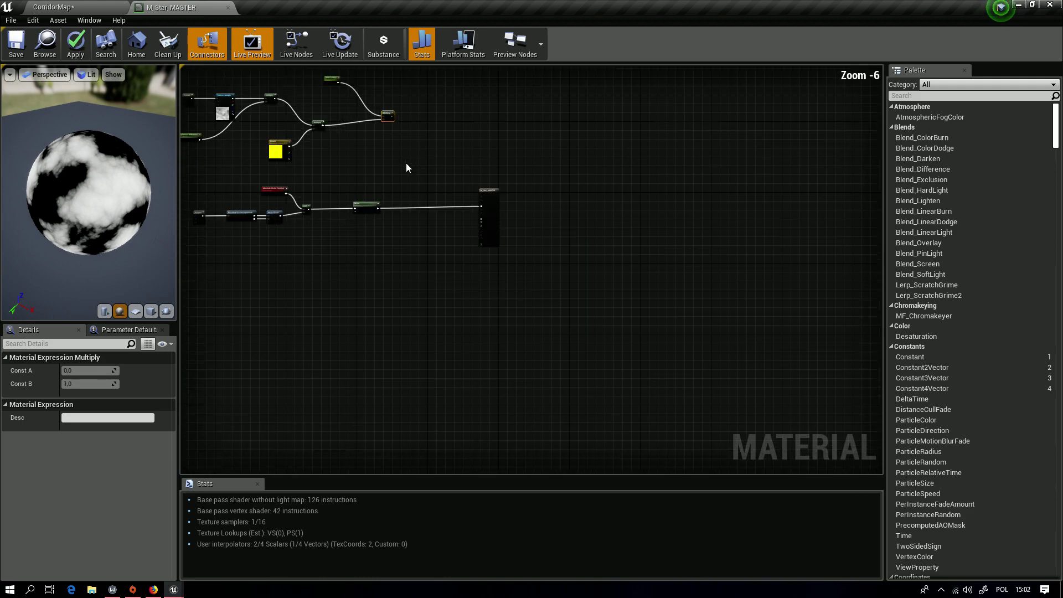
right_drag(408, 171, 503, 302)
scroll(503, 302, up, 3)
right_drag(427, 333, 664, 326)
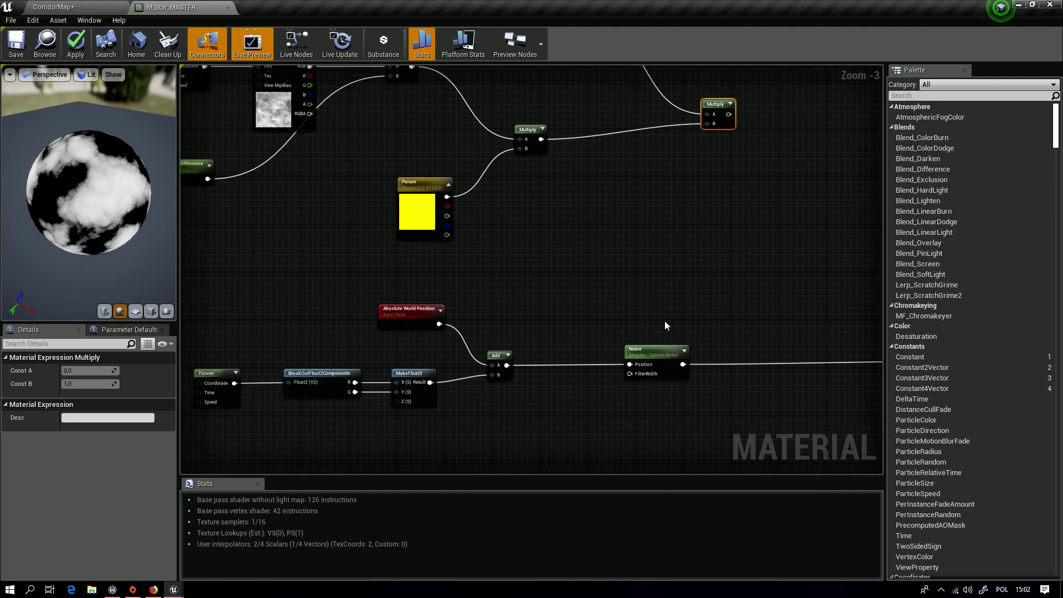
drag(694, 272, 545, 372)
right_drag(588, 370, 334, 426)
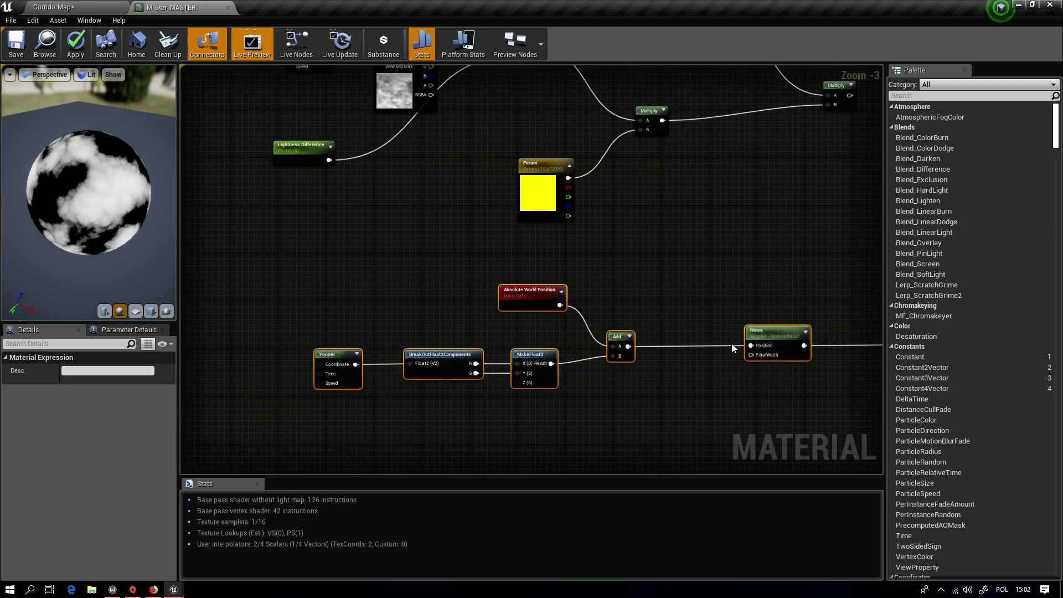
right_drag(733, 343, 601, 345)
right_drag(698, 385, 581, 452)
right_drag(540, 244, 724, 361)
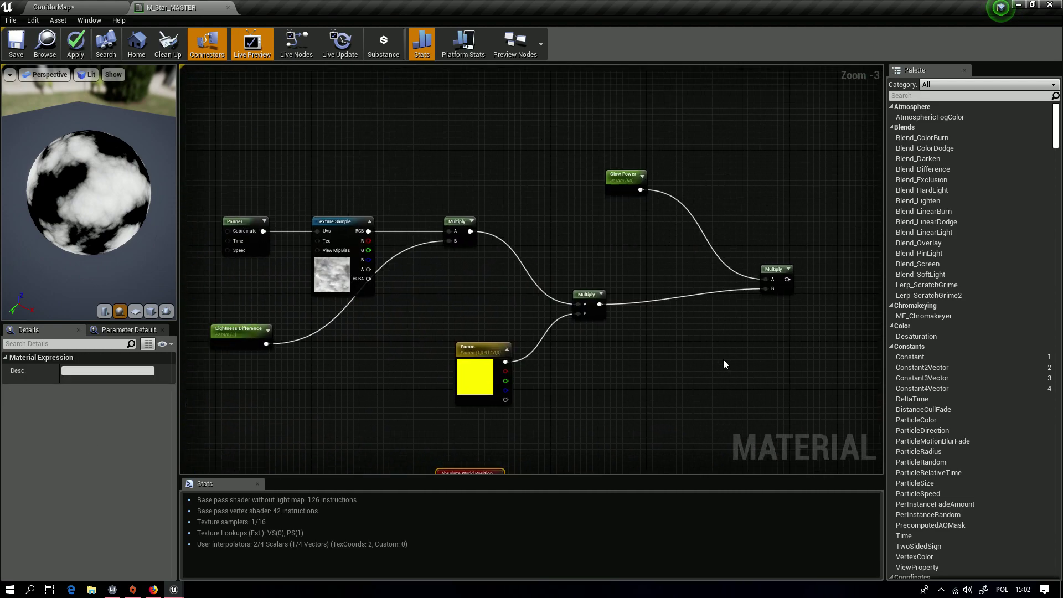
drag(836, 351, 195, 145)
drag(345, 288, 393, 289)
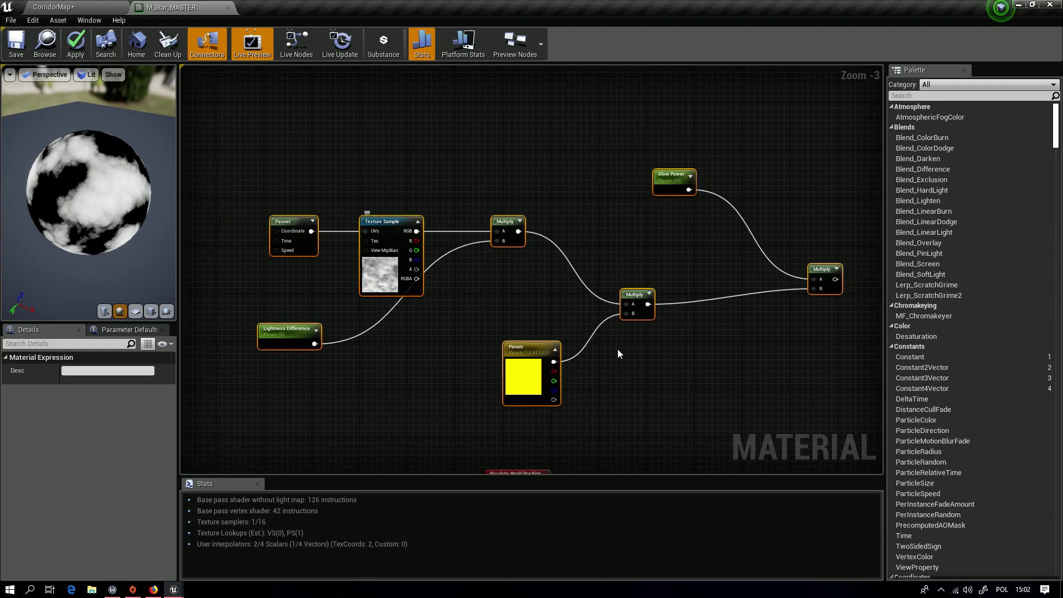
right_drag(682, 369, 421, 267)
right_drag(654, 273, 593, 258)
click(592, 259)
right_drag(512, 238, 489, 238)
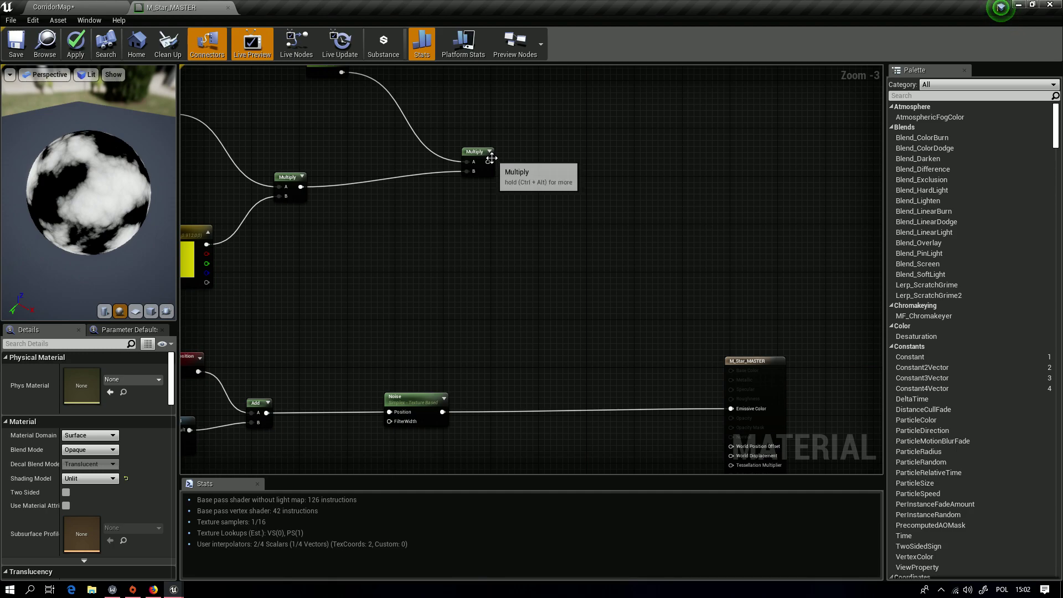
Step: Create a Multiply node with the Glow Power Multiply feeding A and the Noise output feeding B
drag(488, 161, 527, 242)
text(mul)
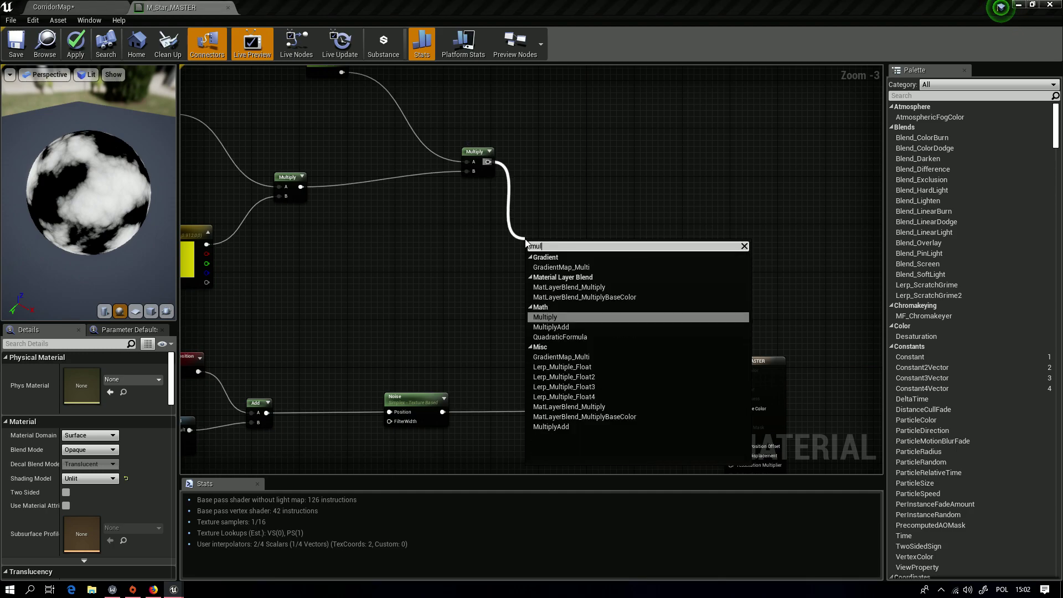
key(Return)
drag(443, 413, 443, 415)
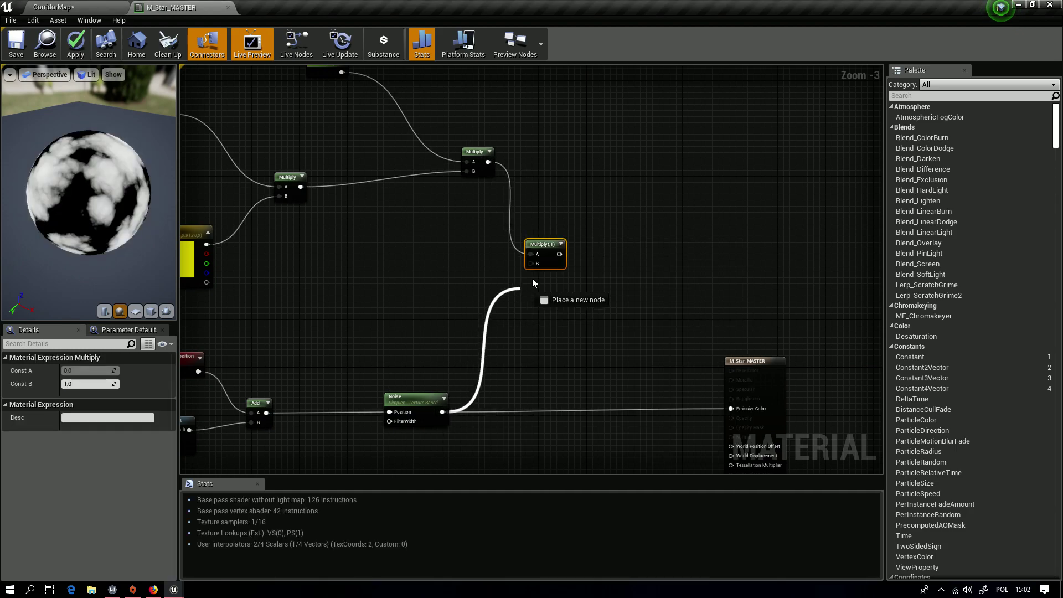
drag(533, 283, 536, 264)
right_drag(536, 265, 468, 249)
Step: Connect the combined Multiply's output to Emissive Color in place of the Noise link, and check the preview sphere
drag(488, 238, 593, 329)
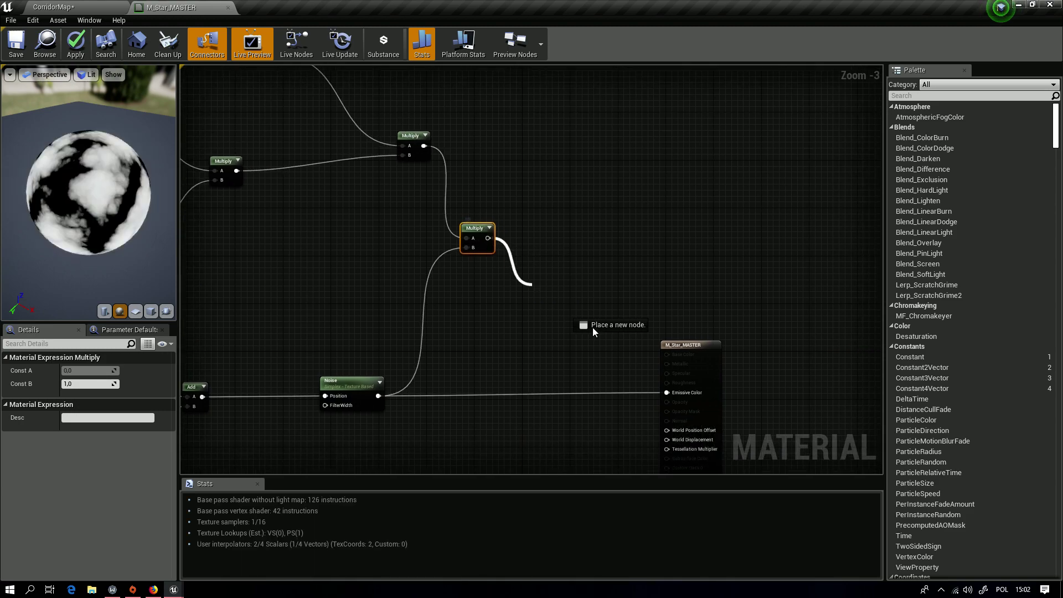
drag(675, 396, 674, 396)
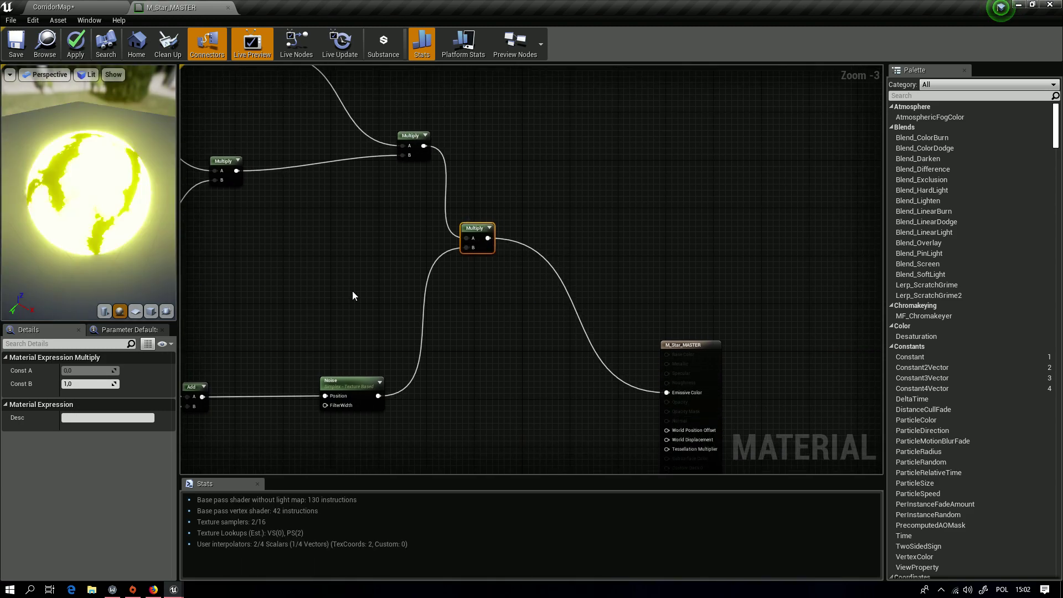
right_drag(324, 283, 370, 301)
drag(77, 194, 152, 195)
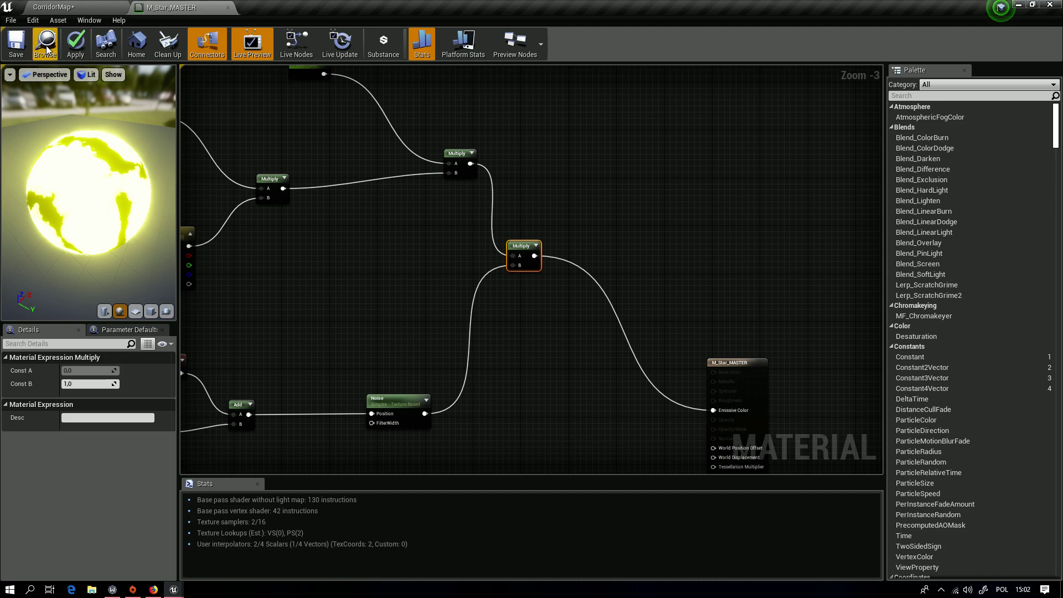
Step: Save the material and inspect the star sphere in the CorridorMap level with game view toggled
click(20, 51)
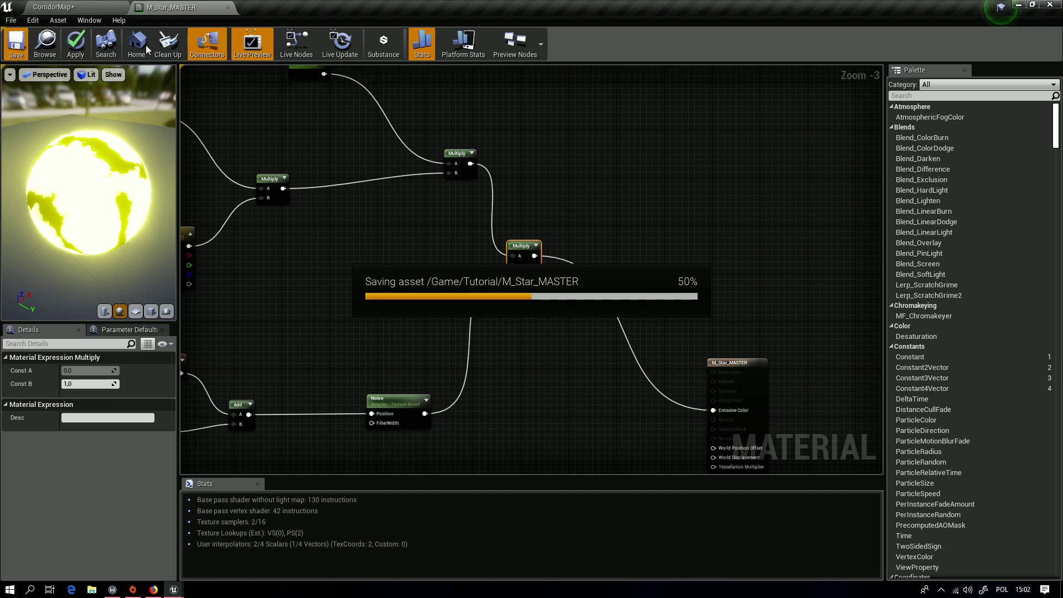
click(107, 5)
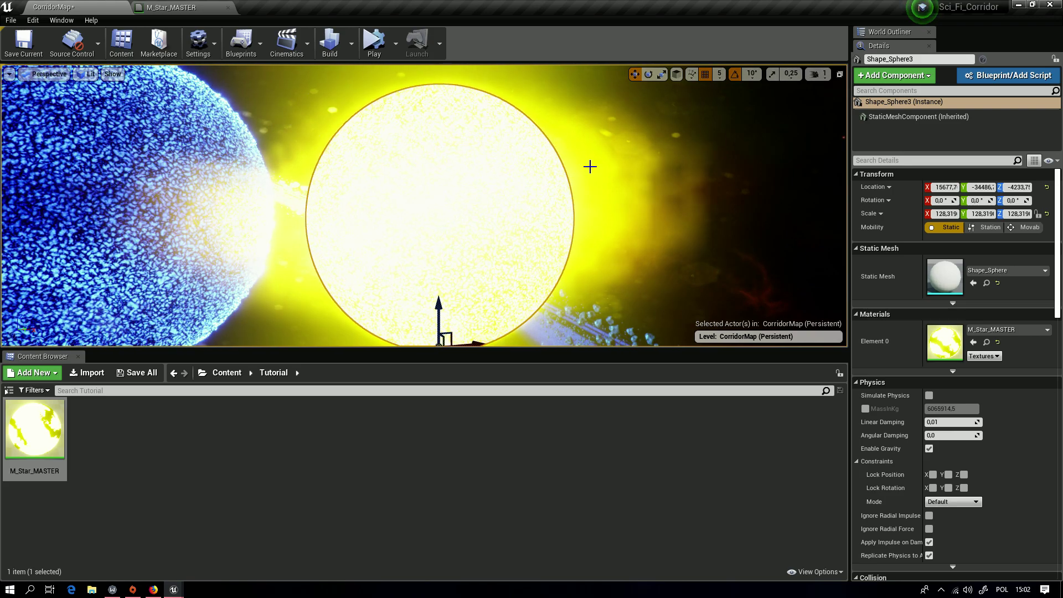
key(g)
key(w)
right_drag(589, 166, 618, 171)
key(s)
key(w)
right_drag(417, 98, 417, 97)
Step: Return to the M_Star_MASTER graph and move the texture, color and Multiply nodes up, away from the noise branch
click(187, 4)
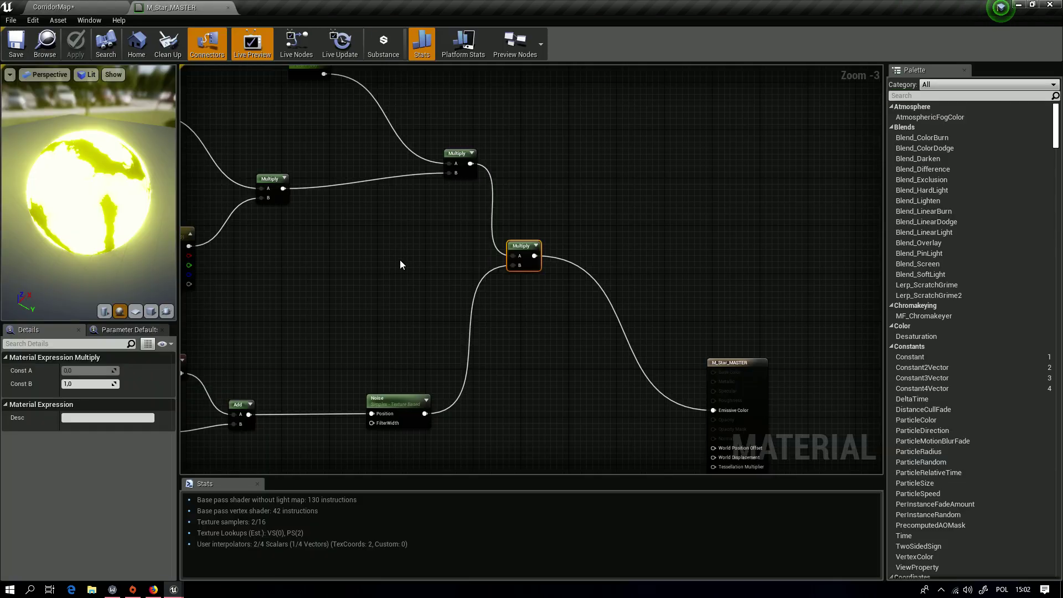
right_drag(400, 262, 672, 386)
scroll(645, 363, down, 2)
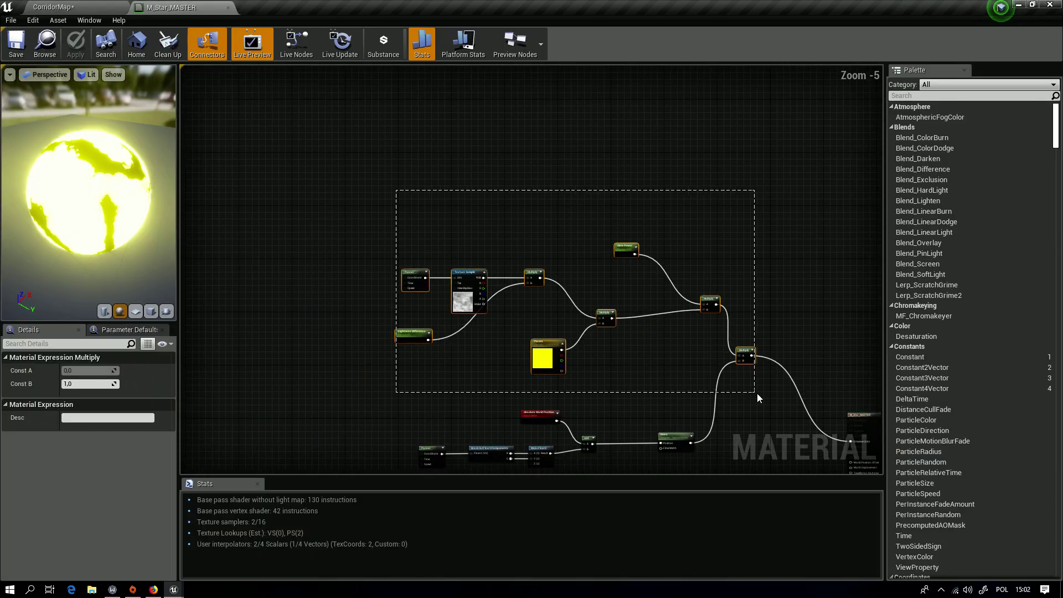
drag(758, 394, 759, 395)
drag(745, 351, 727, 283)
right_drag(657, 378, 626, 327)
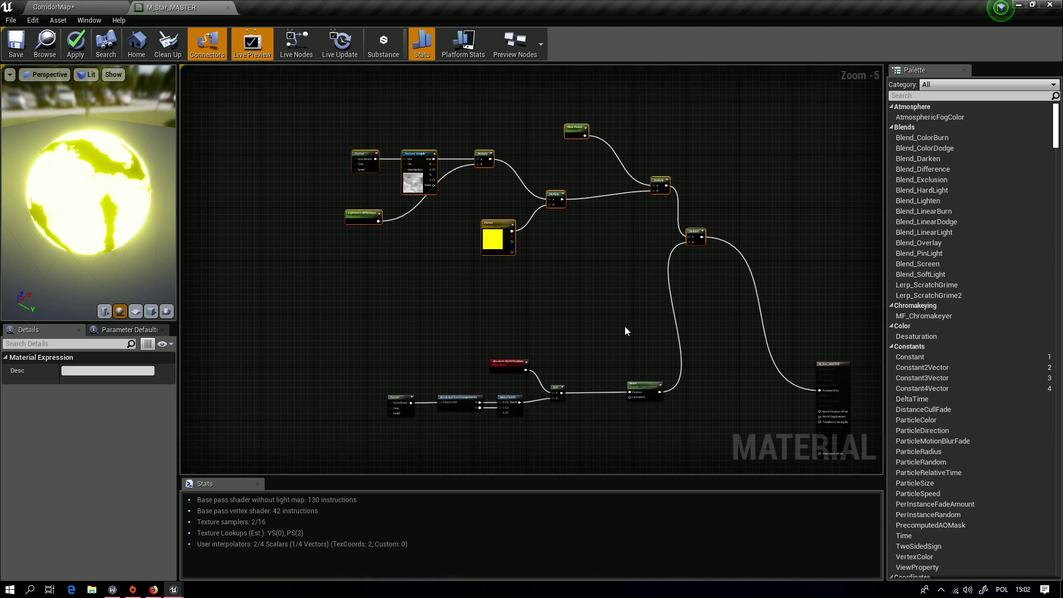
Step: Add a Fresnel node between the color parameter and the noise branch, and enable its realtime preview
scroll(625, 327, up, 5)
scroll(547, 337, down, 3)
right_drag(343, 318, 445, 315)
right_click(240, 310)
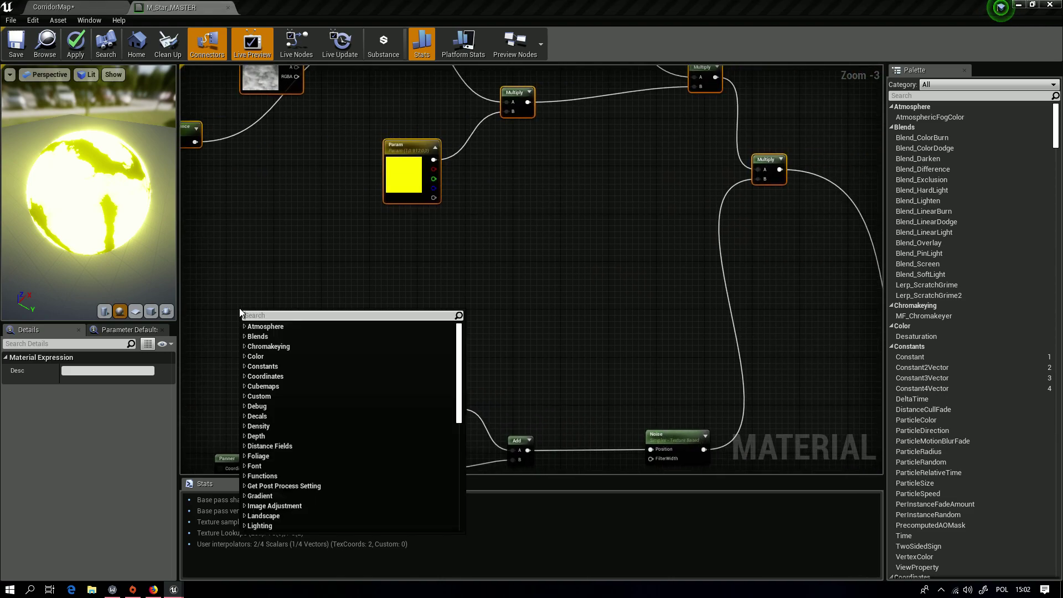
text(fres)
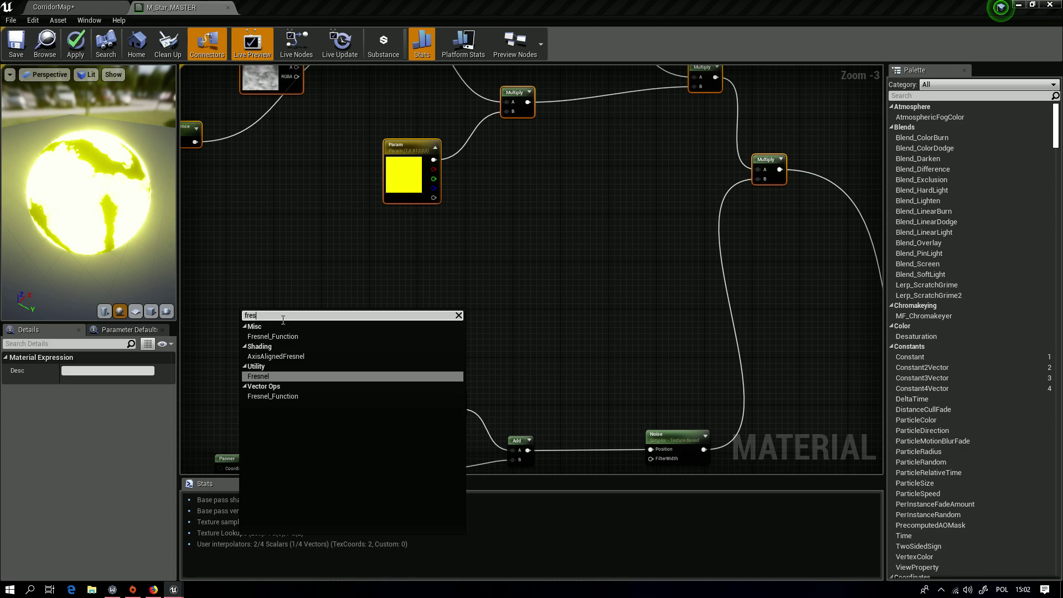
key(Return)
right_drag(334, 315, 566, 288)
scroll(431, 312, up, 3)
right_click(493, 287)
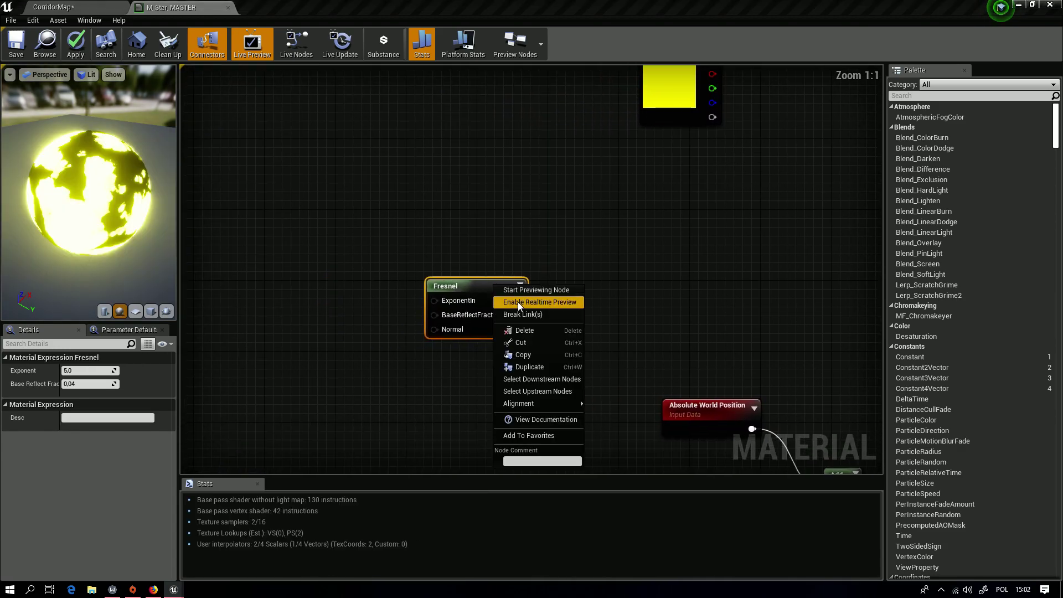
click(519, 303)
Step: Preview the Fresnel node alone on the preview sphere, and stop previewing it
right_click(472, 285)
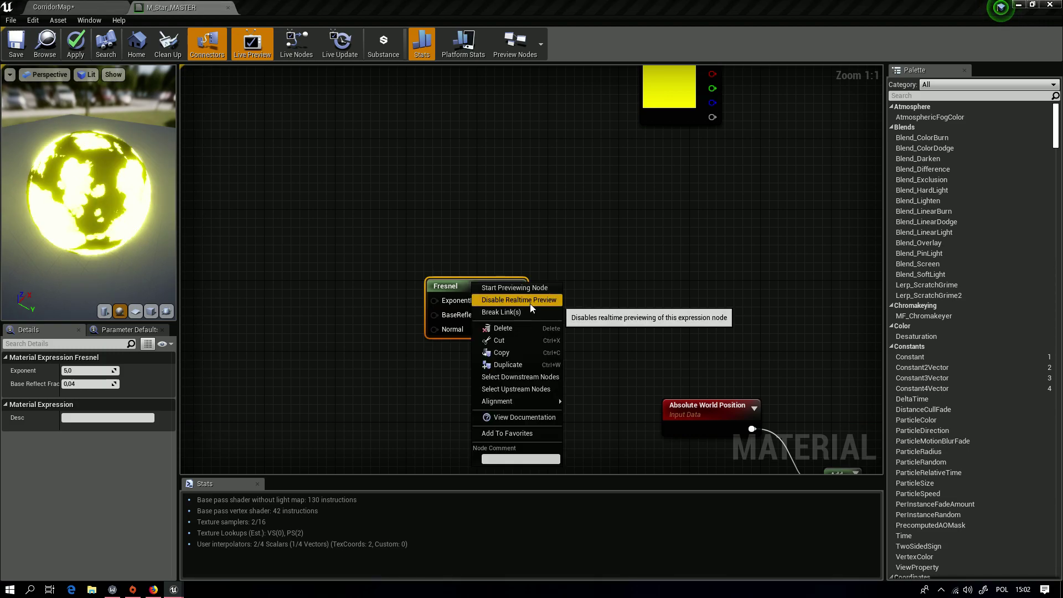
click(530, 291)
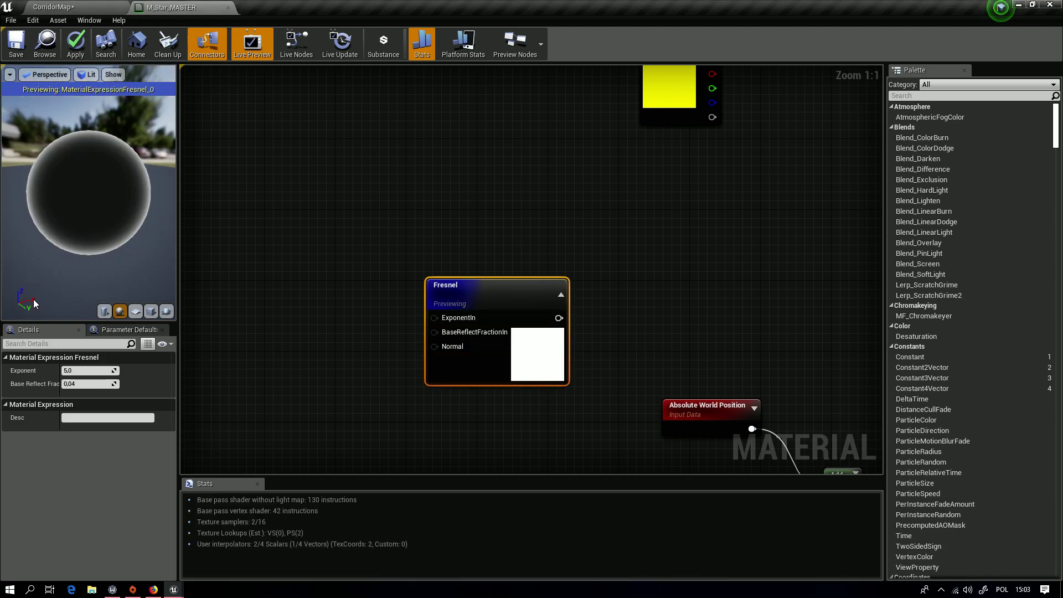
right_drag(467, 249, 348, 268)
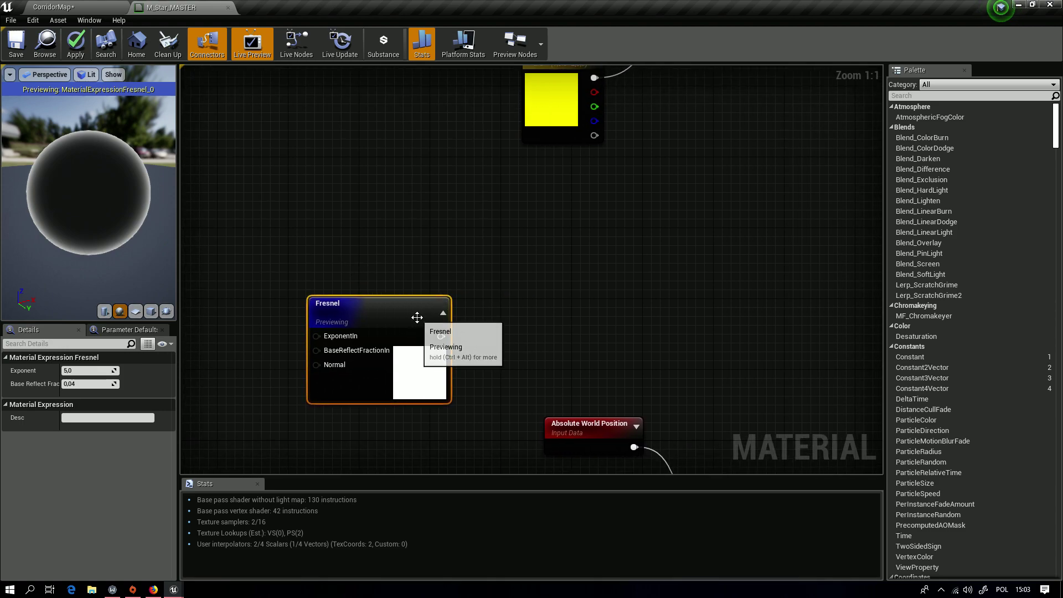
right_click(390, 308)
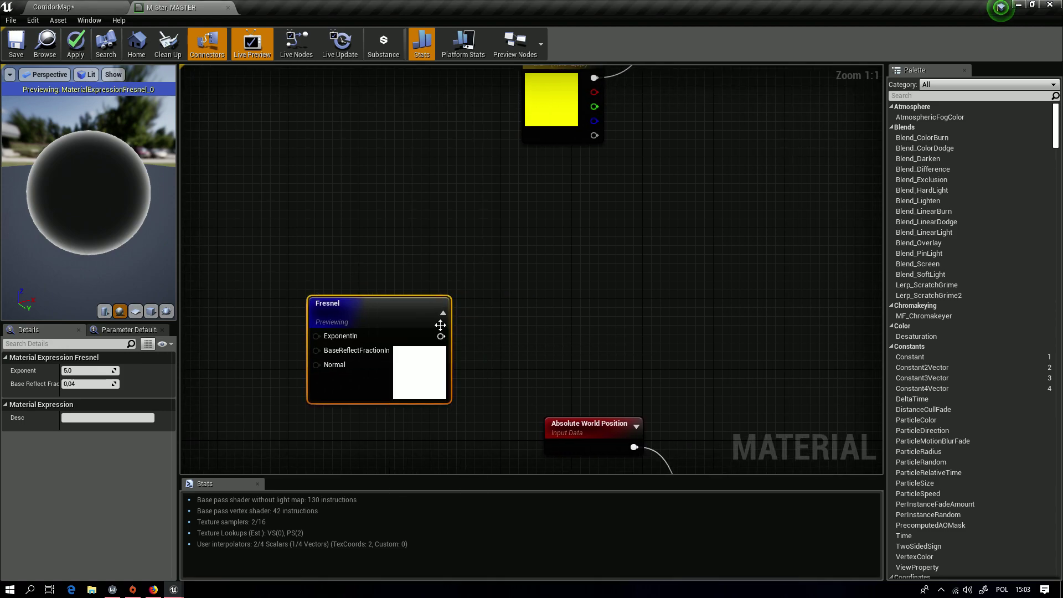
right_click(416, 309)
click(451, 326)
right_drag(457, 319, 404, 339)
Step: Create a Multiply node with Fresnel in A and the combined Multiply in B, and connect its output to Emissive Color
scroll(405, 339, down, 4)
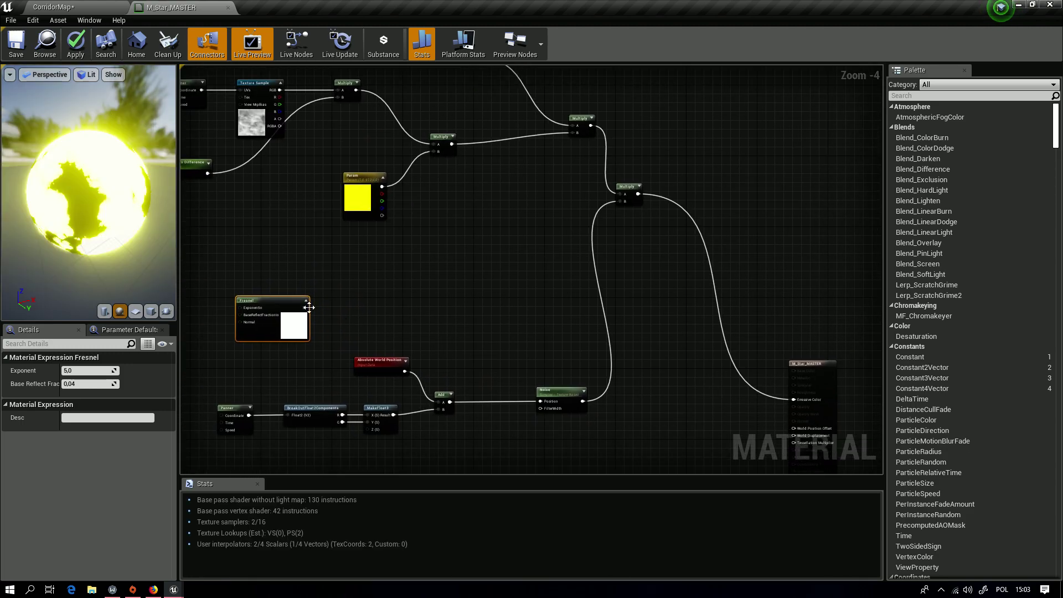
drag(308, 307, 655, 300)
text(mul)
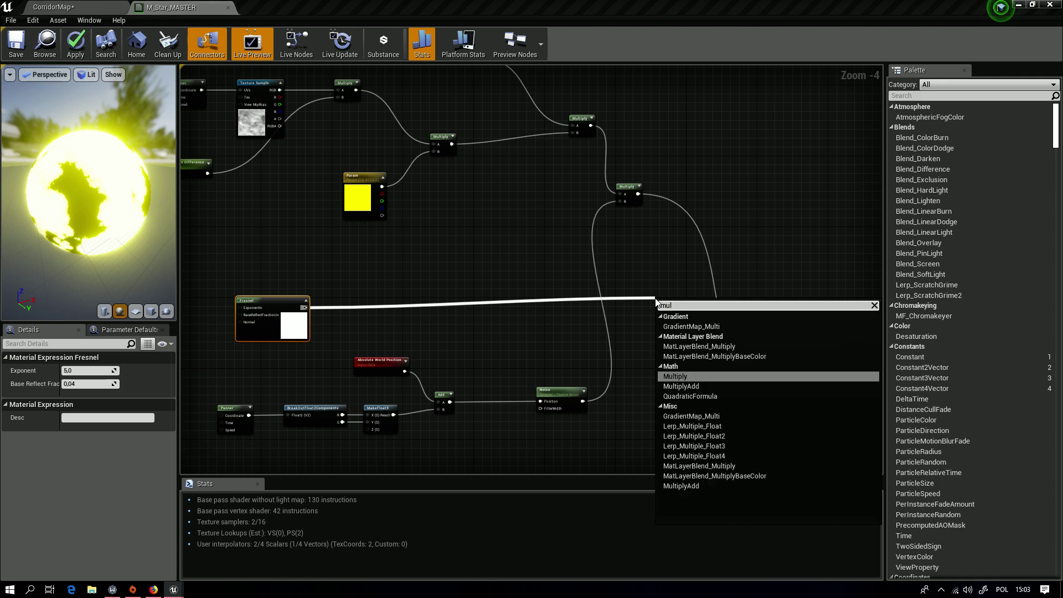
key(Return)
drag(638, 195, 802, 406)
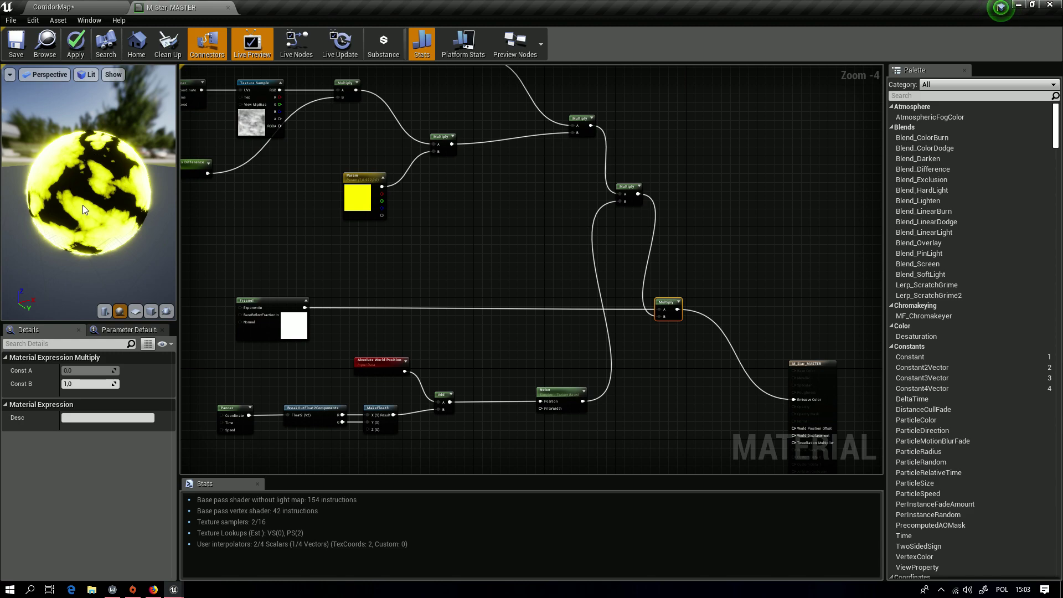
Step: Apply the material changes and inspect the Fresnel effect on the star in the CorridorMap level
click(73, 54)
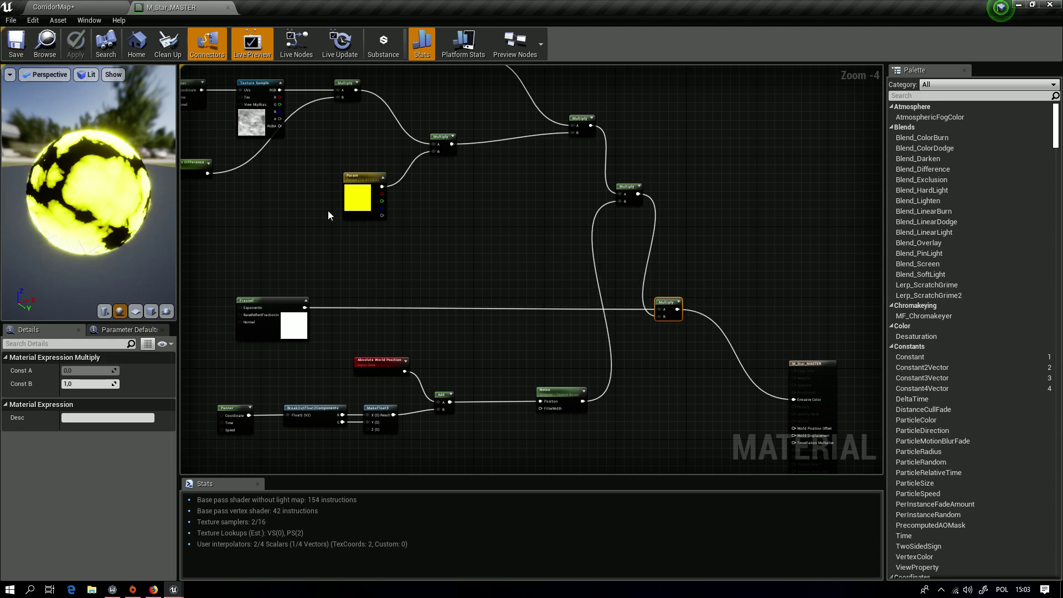
click(48, 7)
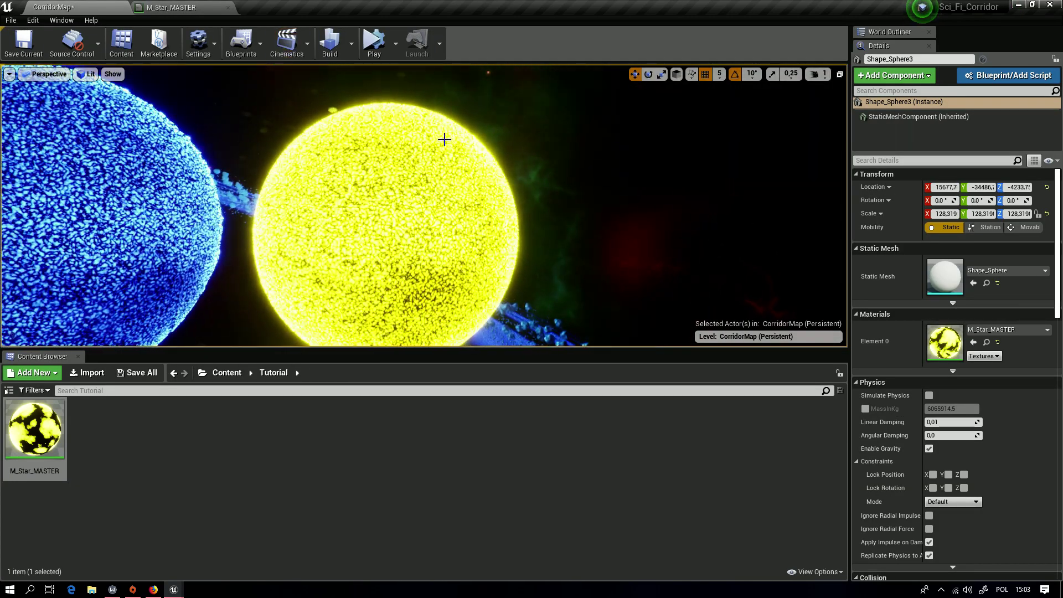
right_drag(444, 139, 444, 140)
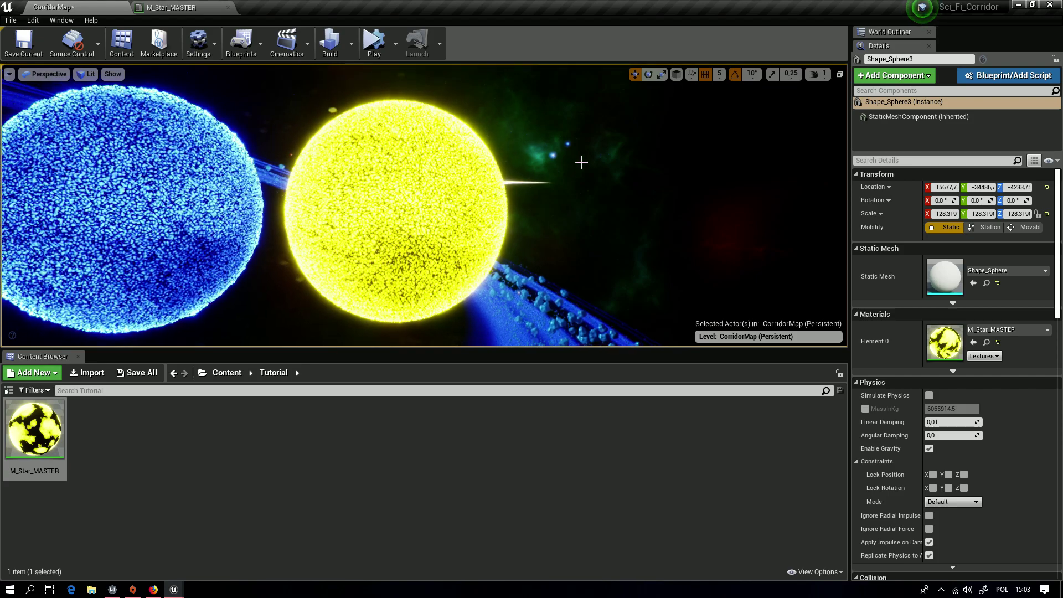
right_drag(599, 169, 599, 168)
key(w)
key(s)
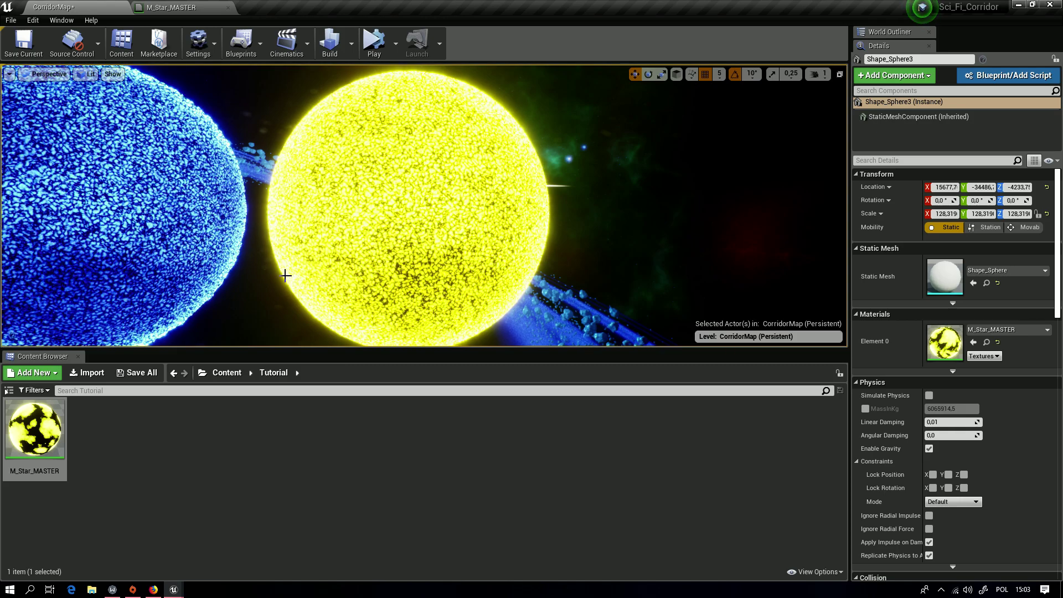
right_drag(359, 81, 359, 80)
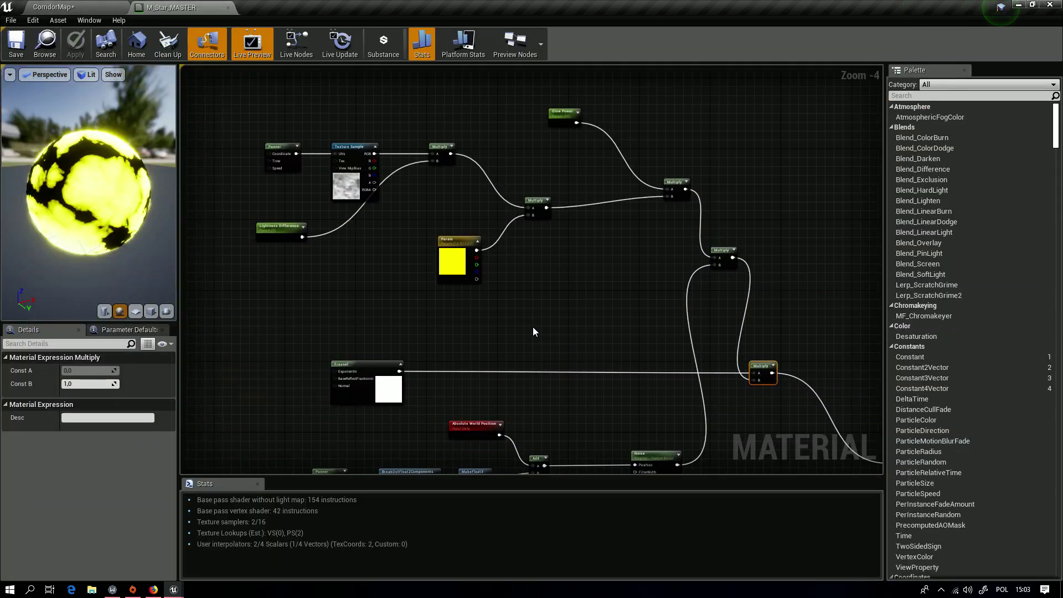
Step: Review the material graph, and examine the star's surface and rim in the CorridorMap level from close up and farther away
scroll(533, 327, down, 5)
right_drag(533, 327, 482, 260)
scroll(504, 257, up, 5)
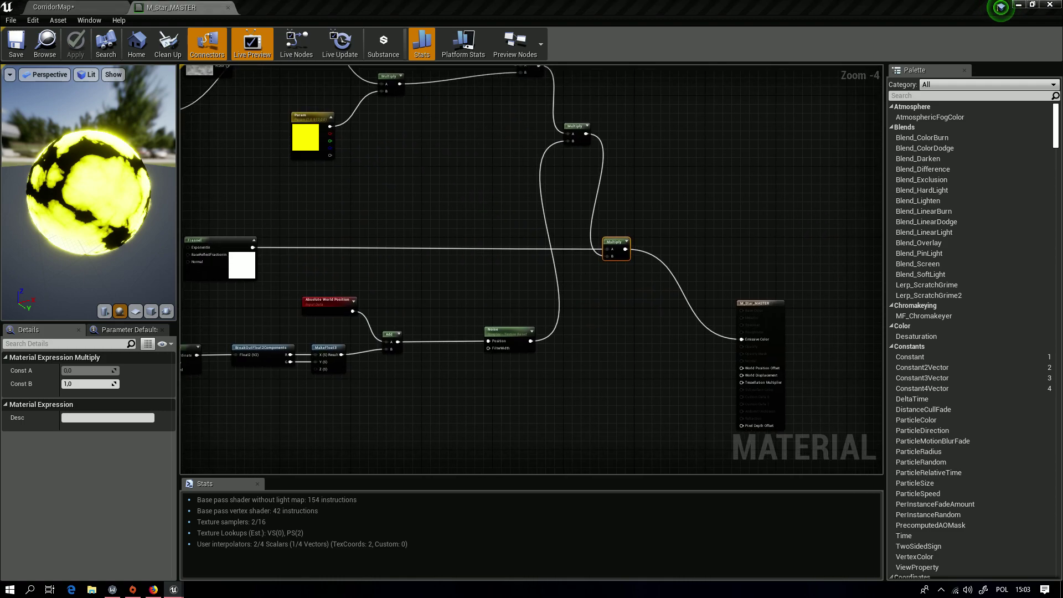
click(70, 7)
key(w)
right_drag(425, 213, 435, 195)
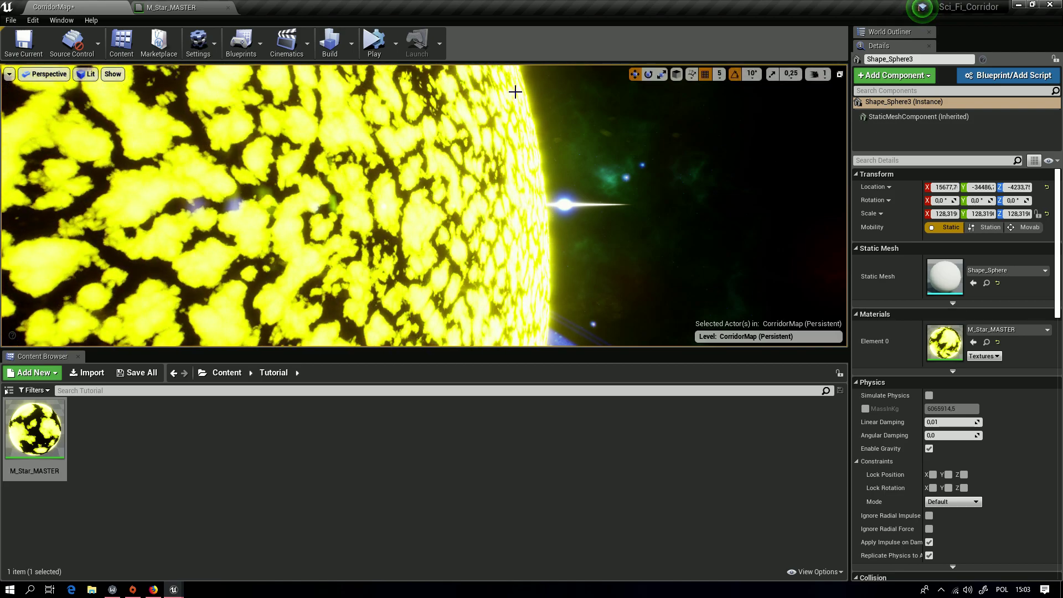
right_drag(524, 105, 545, 113)
key(s)
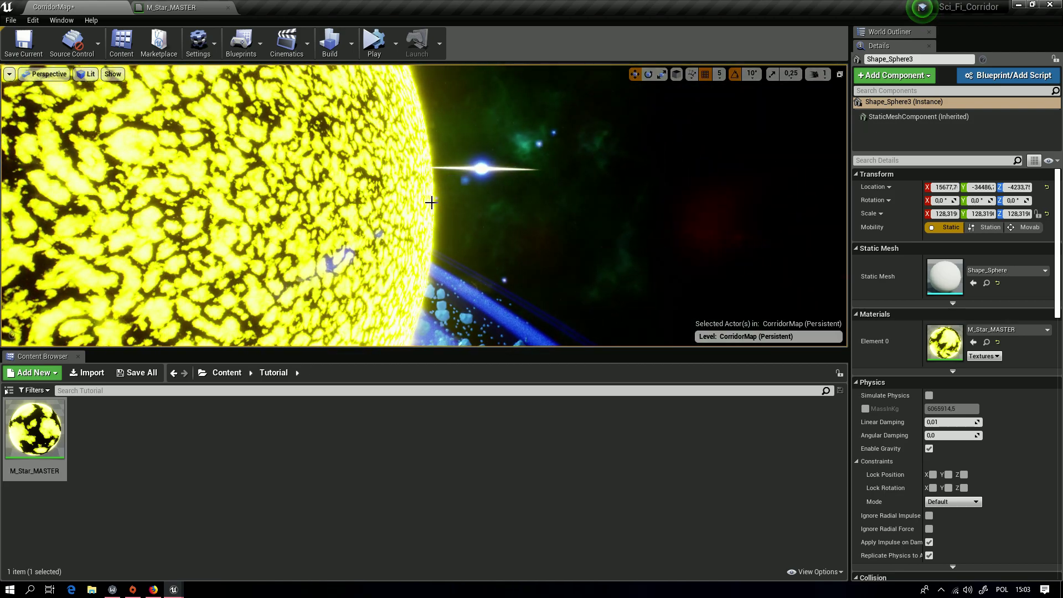
key(s)
mouse_move(432, 202)
right_down()
mouse_move(449, 184)
mouse_move(416, 207)
mouse_move(394, 195)
mouse_move(440, 185)
right_up()
key(s)
key(w)
key(s)
mouse_move(427, 241)
right_down()
mouse_move(429, 219)
mouse_move(427, 241)
right_up()
key(s)
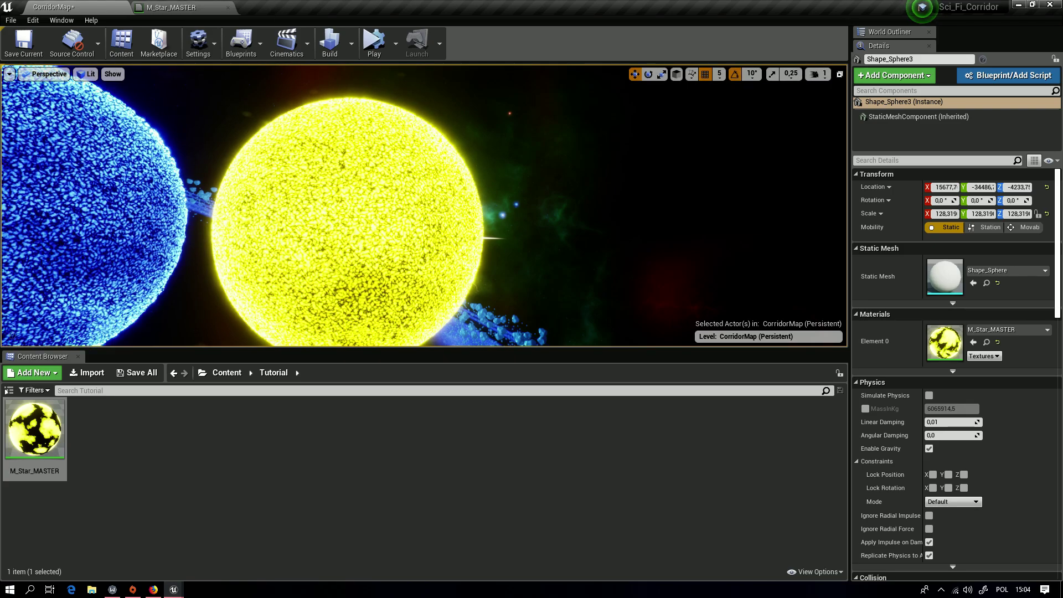
Step: Inspect the stars in the CorridorMap level in the Shader Complexity view mode, and return the viewport to Lit
scroll(122, 128, up, 3)
click(90, 74)
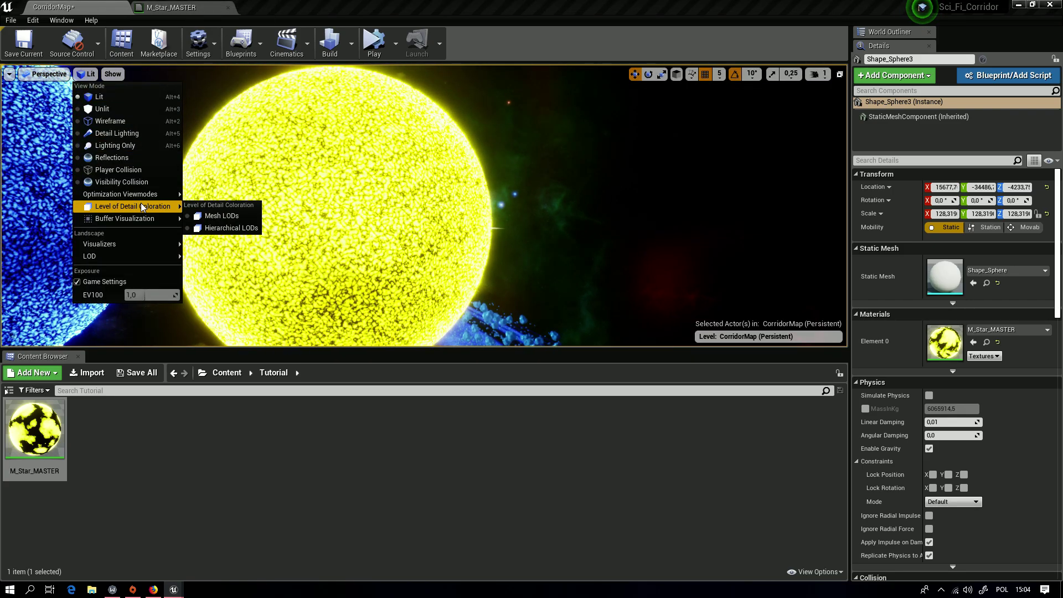
mouse_move(141, 198)
click(258, 240)
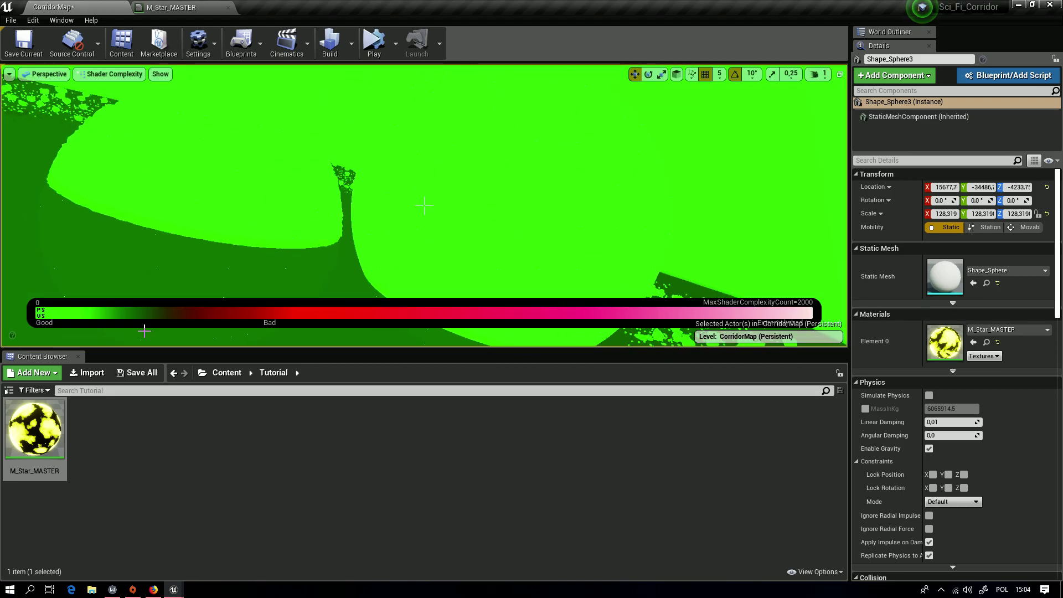
key(w)
right_drag(540, 268, 540, 263)
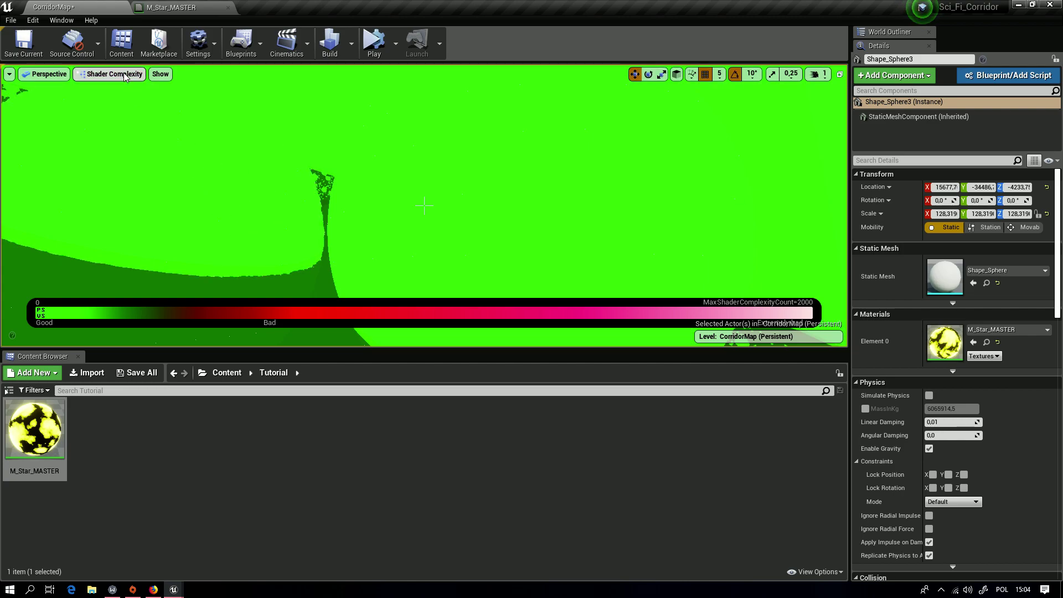
click(125, 75)
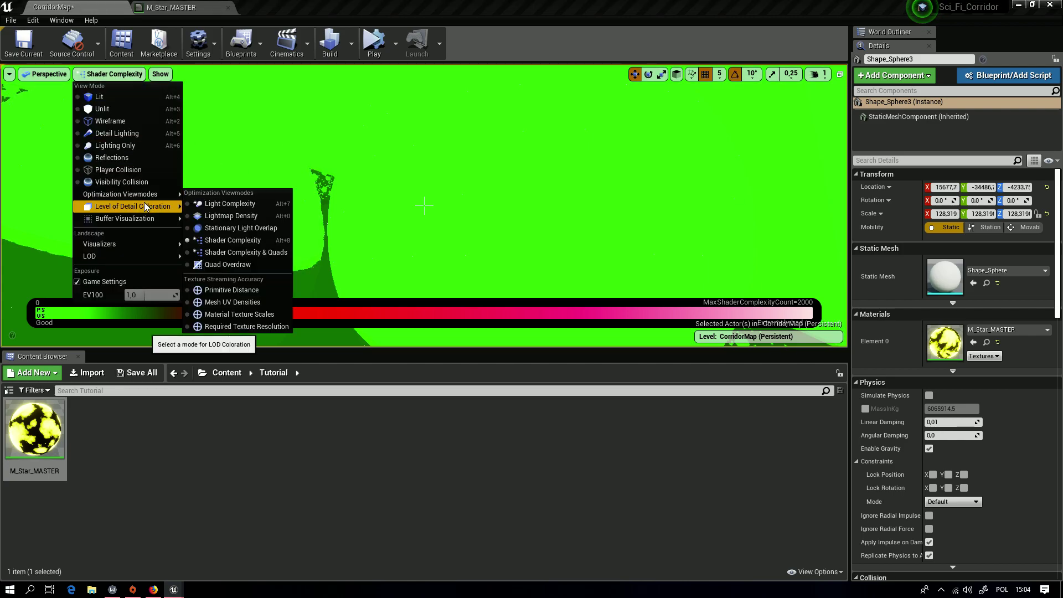
click(121, 99)
key(w)
right_drag(541, 325, 612, 326)
key(s)
key(s)
Step: Reopen the M_Star_MASTER material and examine its smoke texture, colour, Glow Power, Fresnel and world-position noise branches
double_click(34, 428)
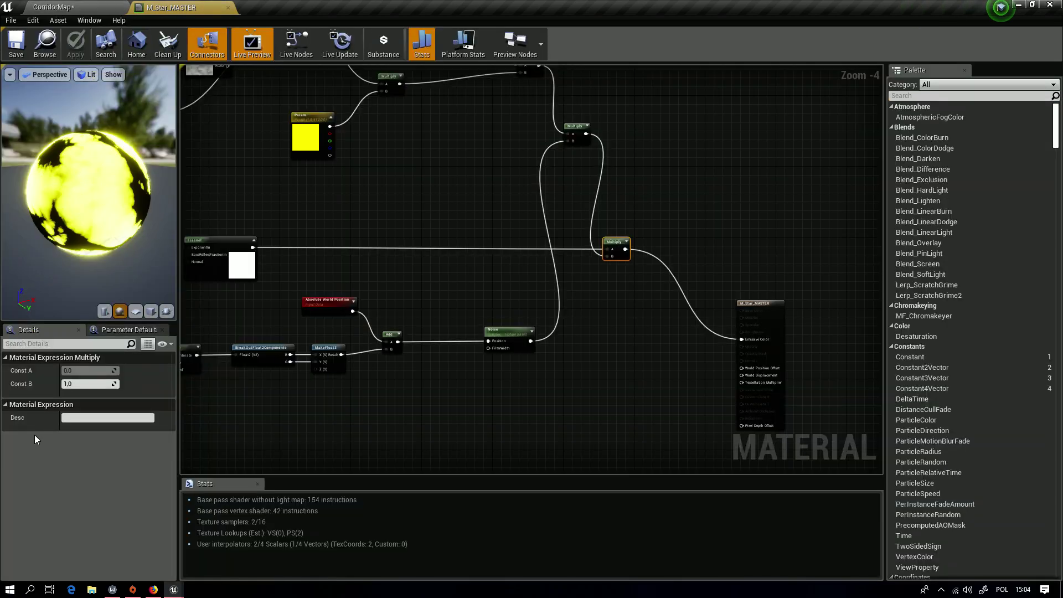
right_drag(514, 376, 528, 234)
scroll(529, 234, up, 3)
right_drag(512, 302, 553, 226)
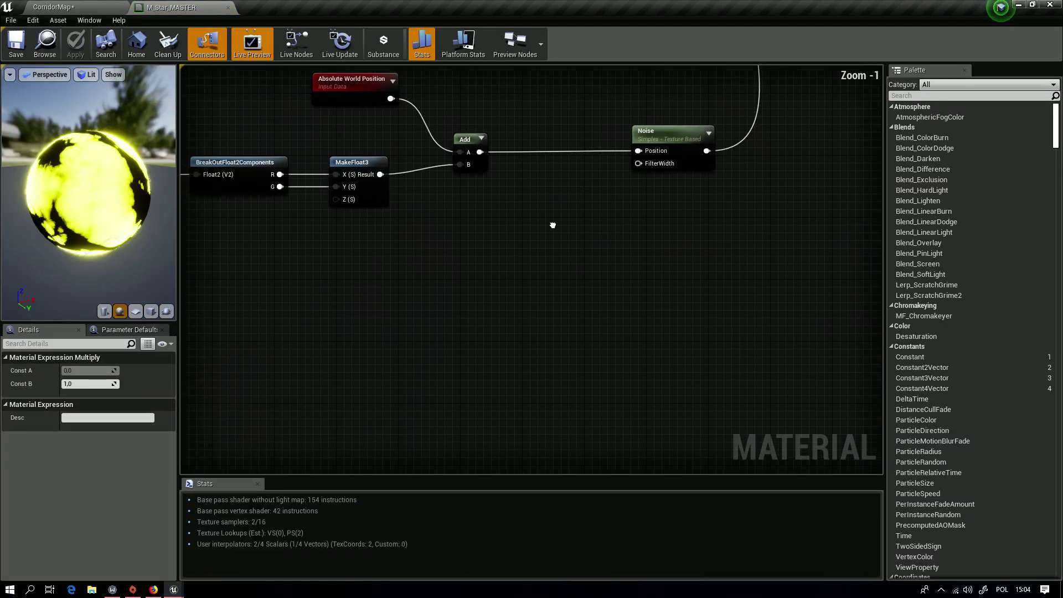
scroll(531, 247, down, 6)
right_drag(518, 140, 517, 282)
scroll(517, 281, up, 6)
right_drag(427, 173, 545, 284)
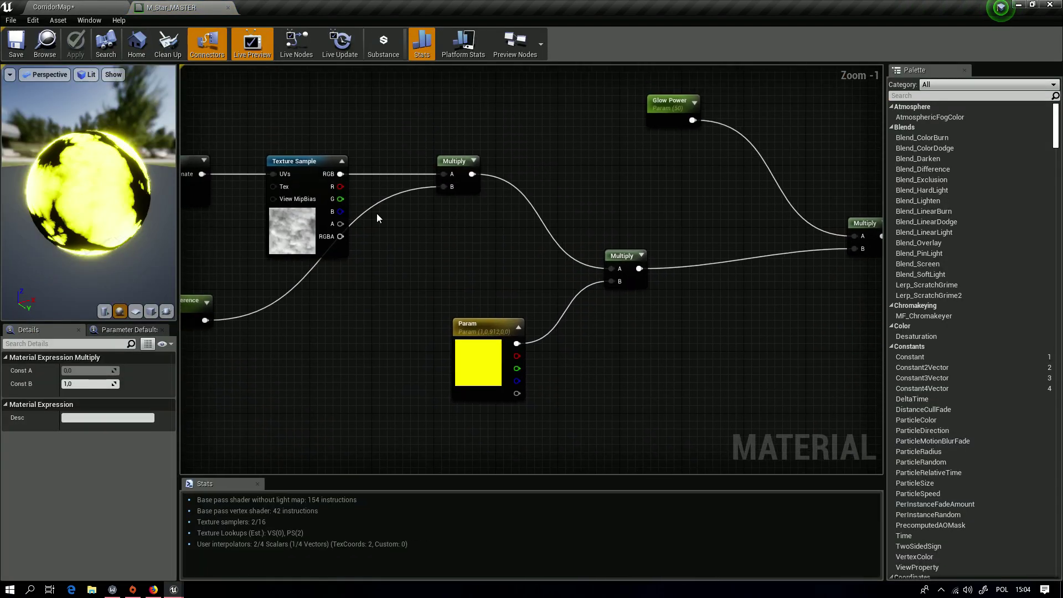
right_drag(376, 213, 550, 203)
drag(689, 304, 689, 307)
right_drag(689, 330, 549, 248)
scroll(664, 313, down, 5)
click(623, 358)
drag(356, 254, 360, 256)
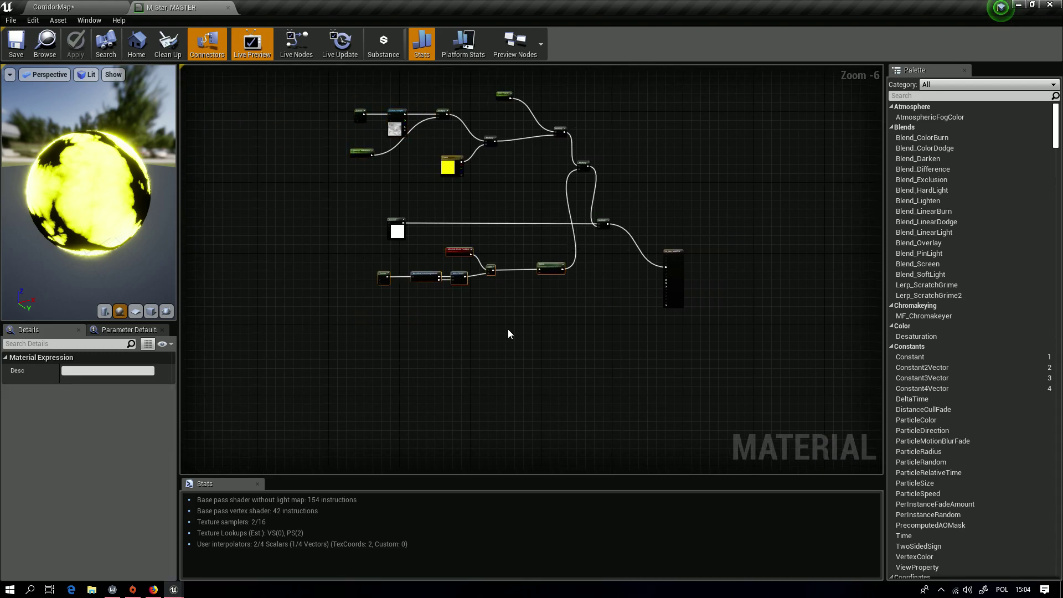
scroll(483, 290, up, 7)
right_drag(483, 291, 316, 335)
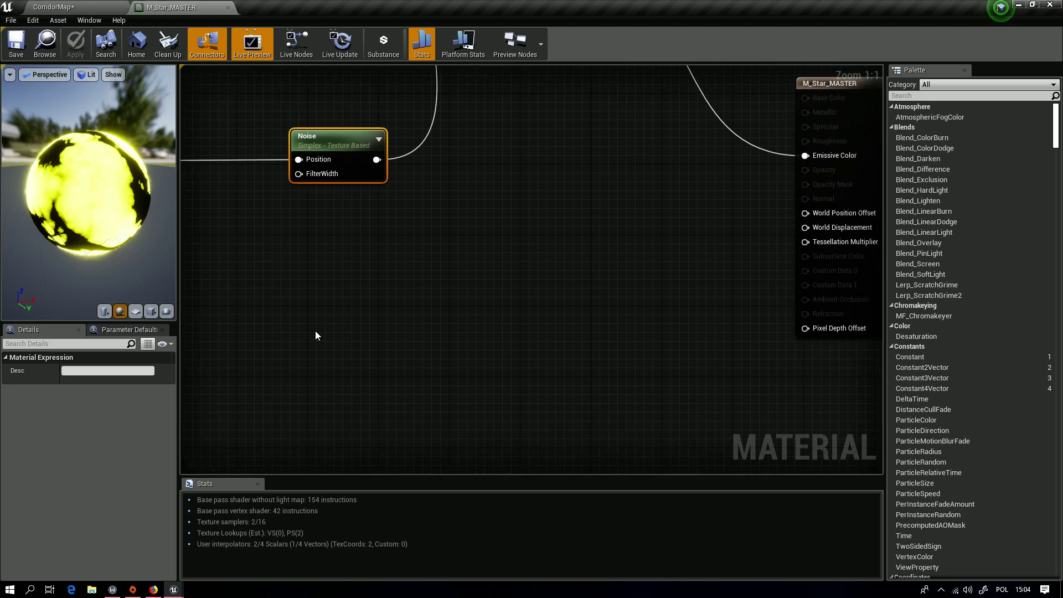
Step: Add a scalar parameter with a default value of 2 in the empty graph area below the Noise node
click(425, 330)
right_drag(453, 322, 545, 275)
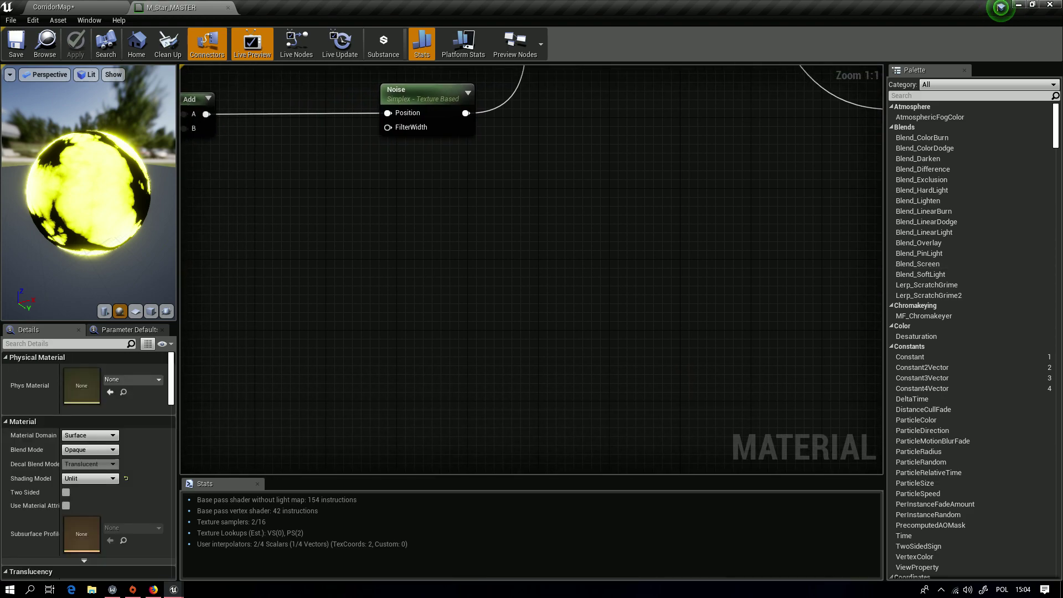
right_drag(624, 308, 712, 228)
right_click(327, 266)
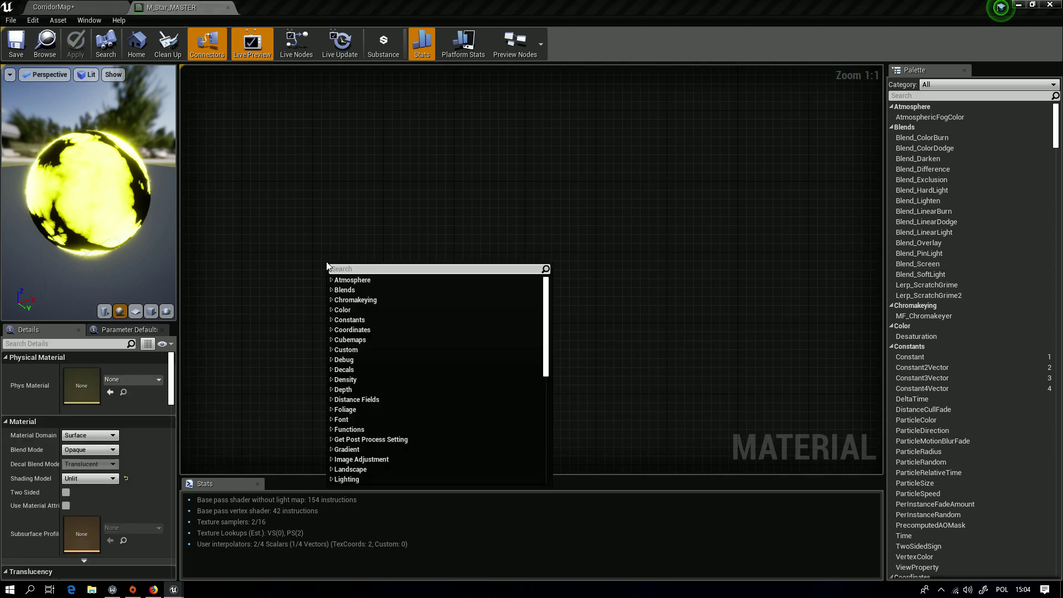
text(scaal)
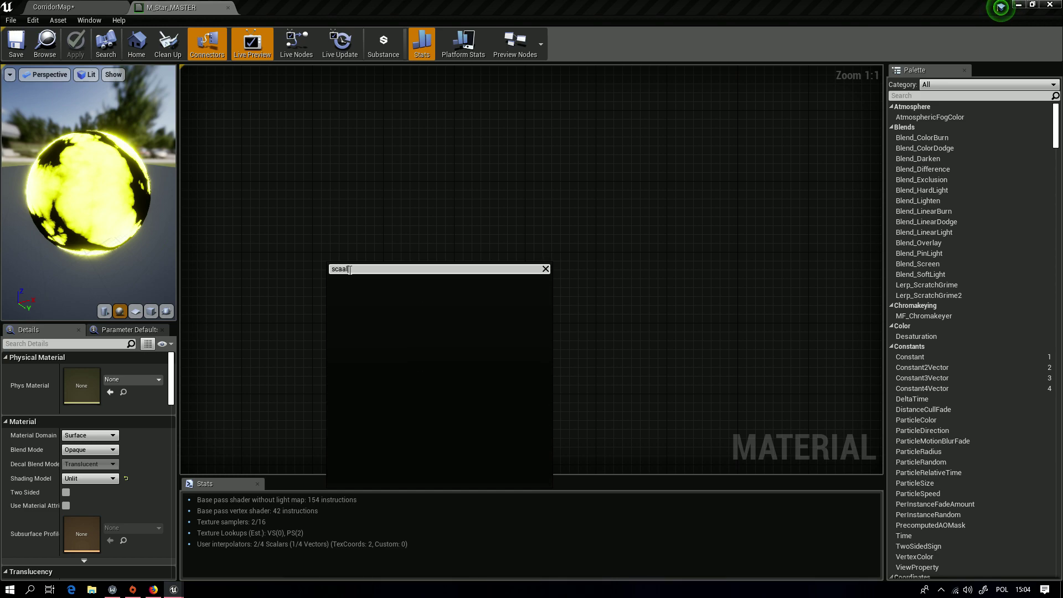
key(BackSpace)
text(lar)
key(Return)
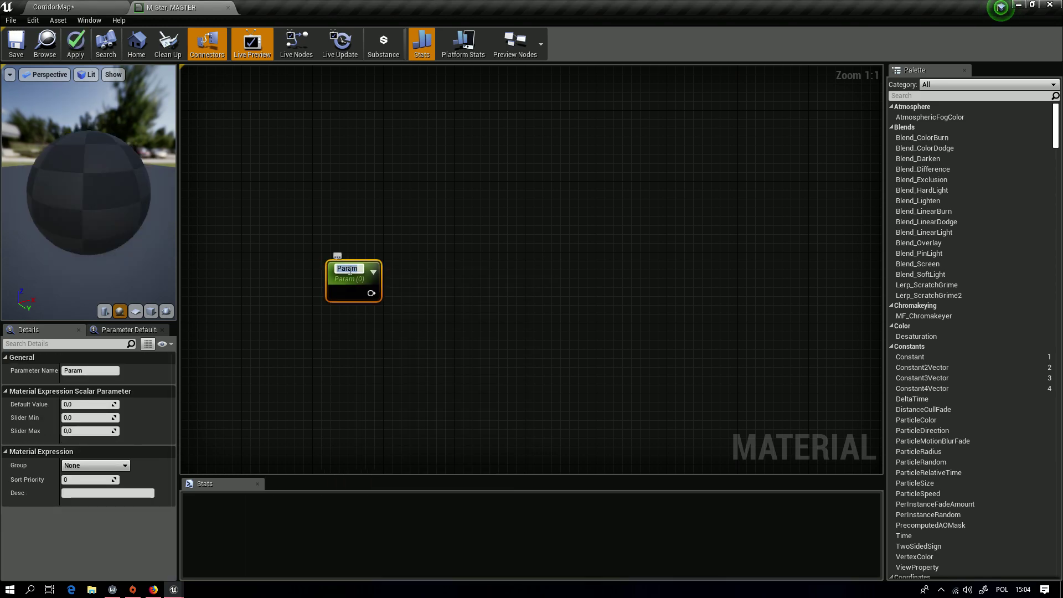
click(70, 405)
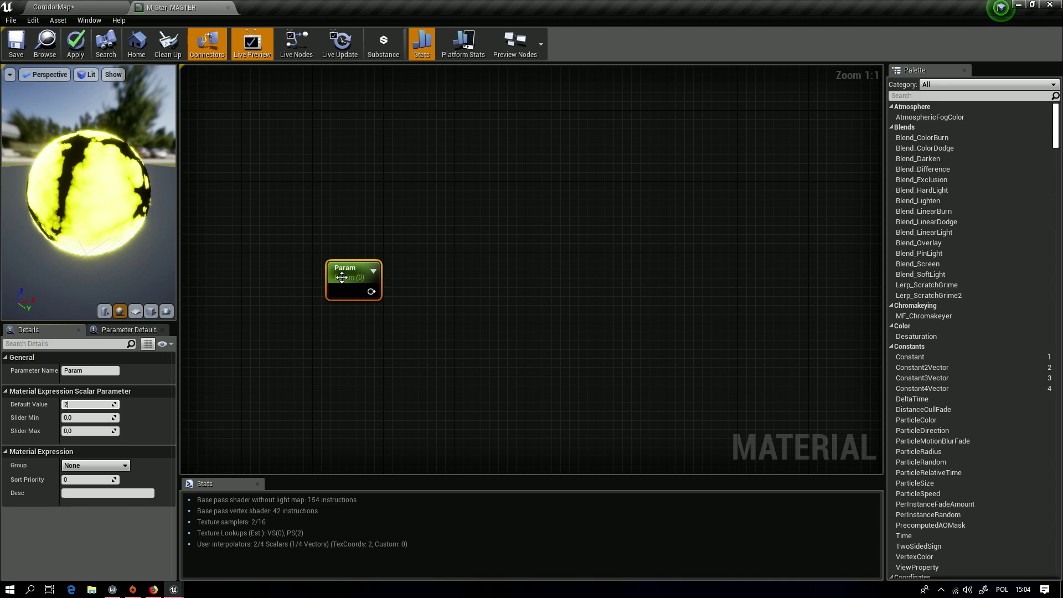
click(342, 277)
Step: Name the new scalar parameter Tesalation Multiplayer
drag(103, 369, 12, 365)
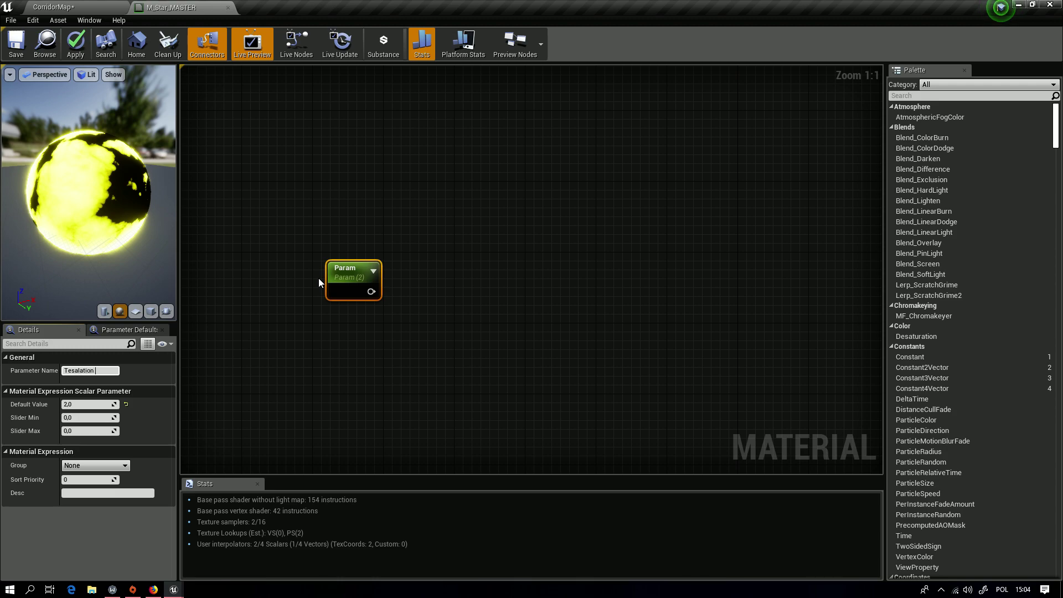
text(er)
key(Return)
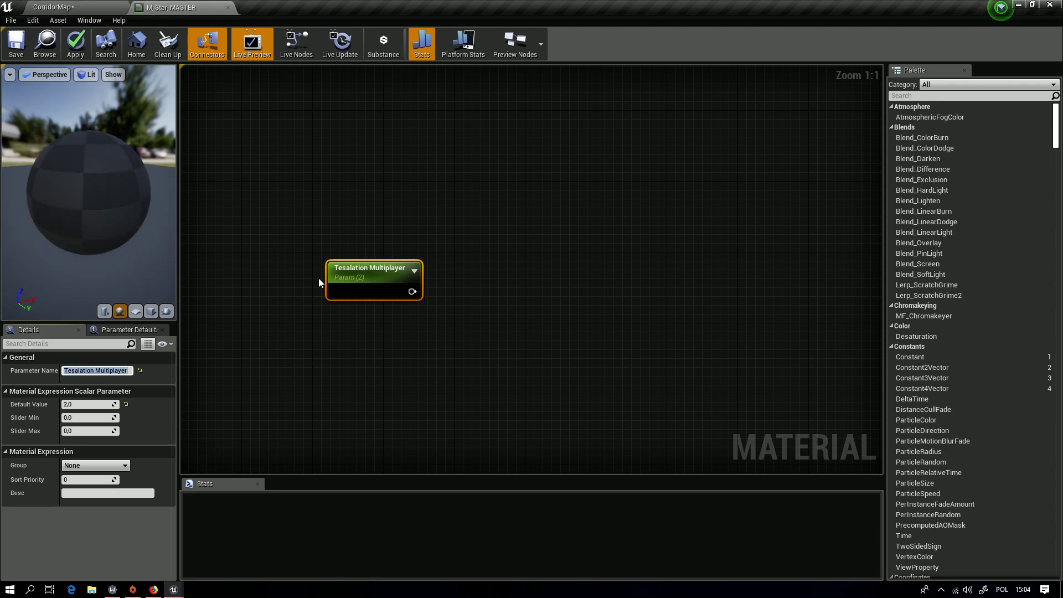
Step: Create a Multiply node with the Tesalation Multiplayer parameter connected to its A input
scroll(443, 283, down, 2)
right_drag(436, 310, 431, 283)
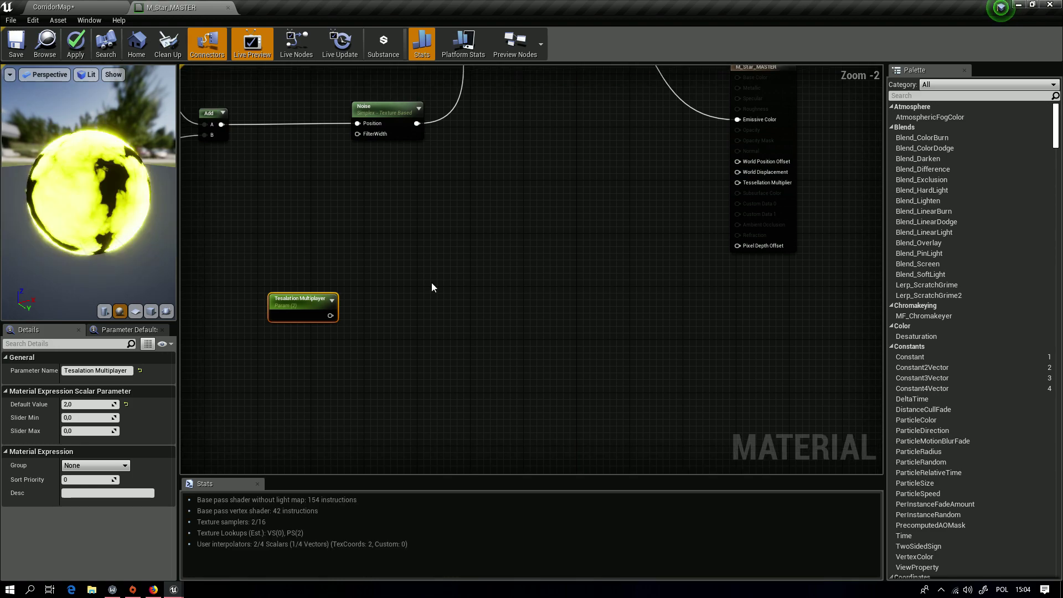
right_drag(497, 274, 470, 293)
right_drag(434, 259, 473, 327)
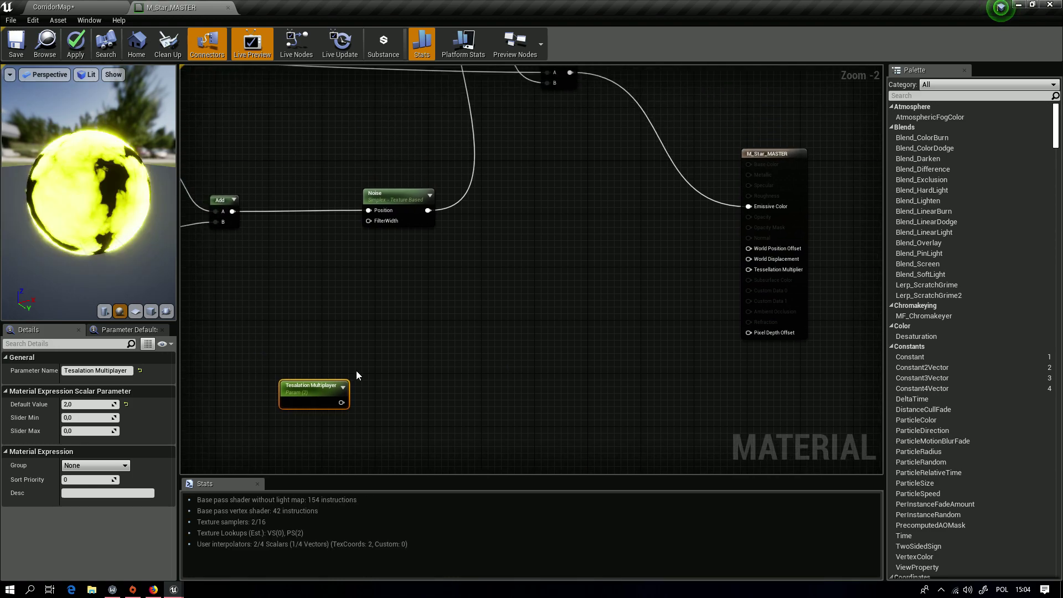
drag(339, 402, 491, 324)
text(multiply)
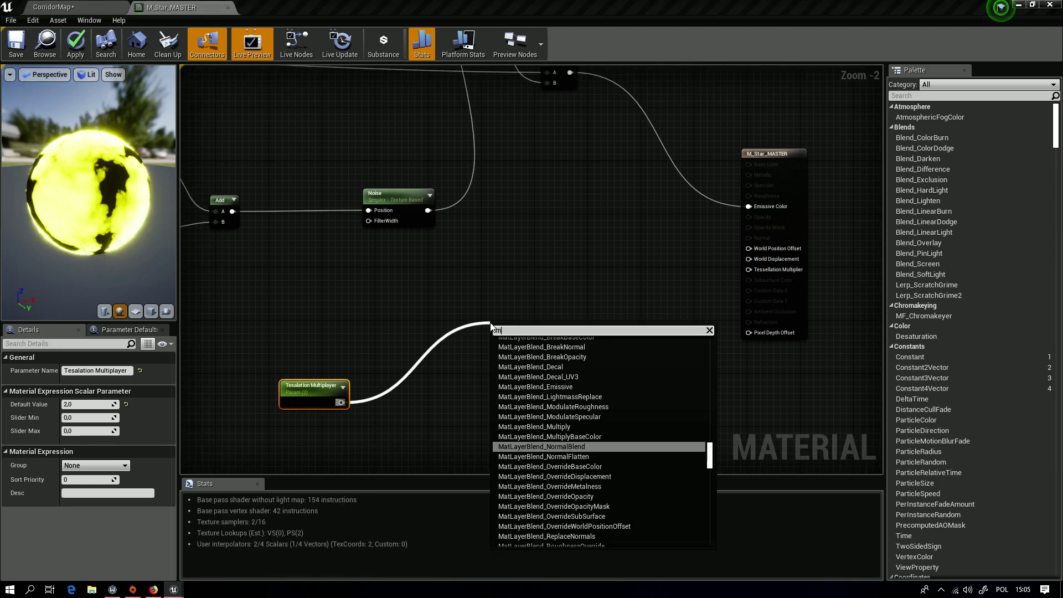
key(Return)
Step: Connect the Multiply of the smoke Texture Sample and Lightness Difference to B of the Tesalation Multiplayer's Multiply
scroll(582, 404, down, 5)
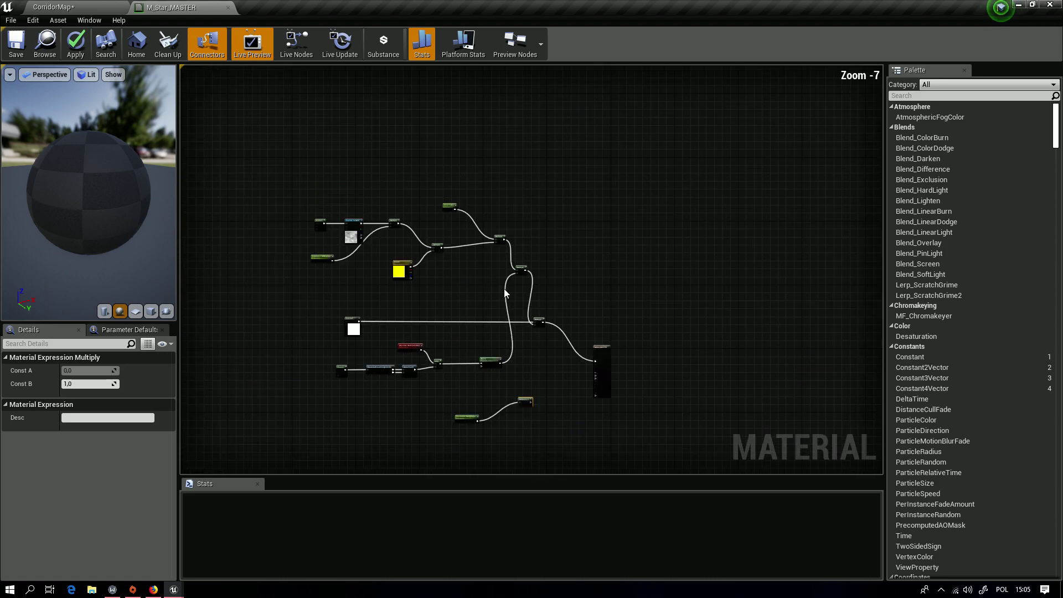
scroll(436, 213, up, 3)
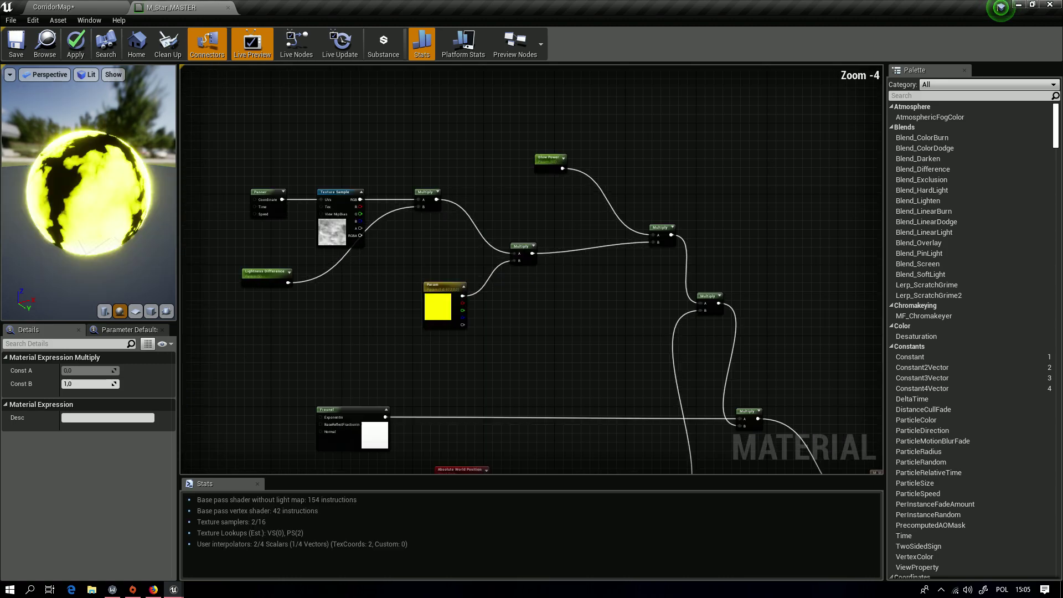
right_drag(436, 212, 391, 94)
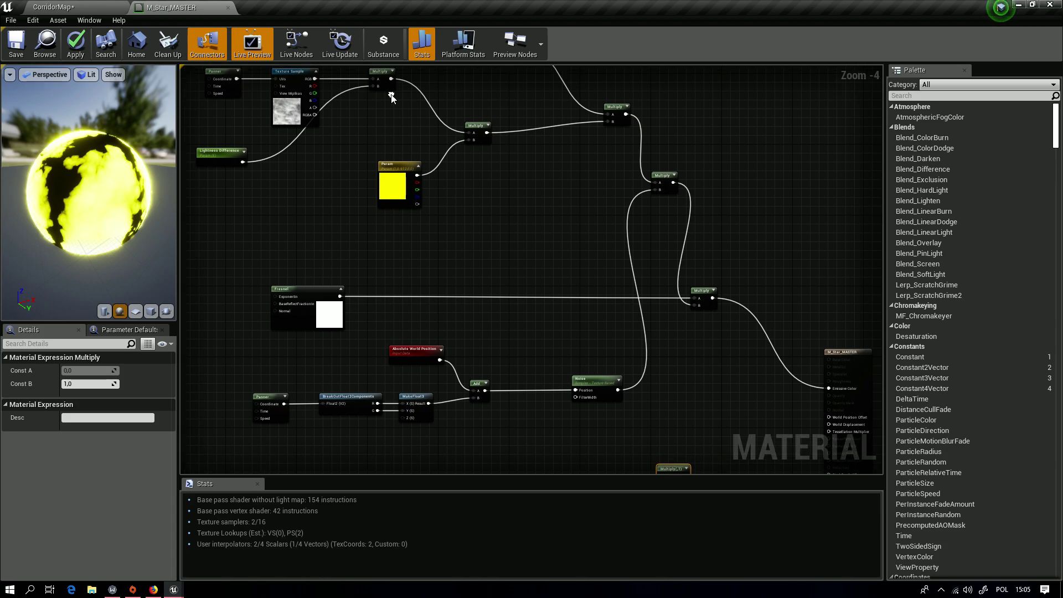
drag(391, 78, 662, 154)
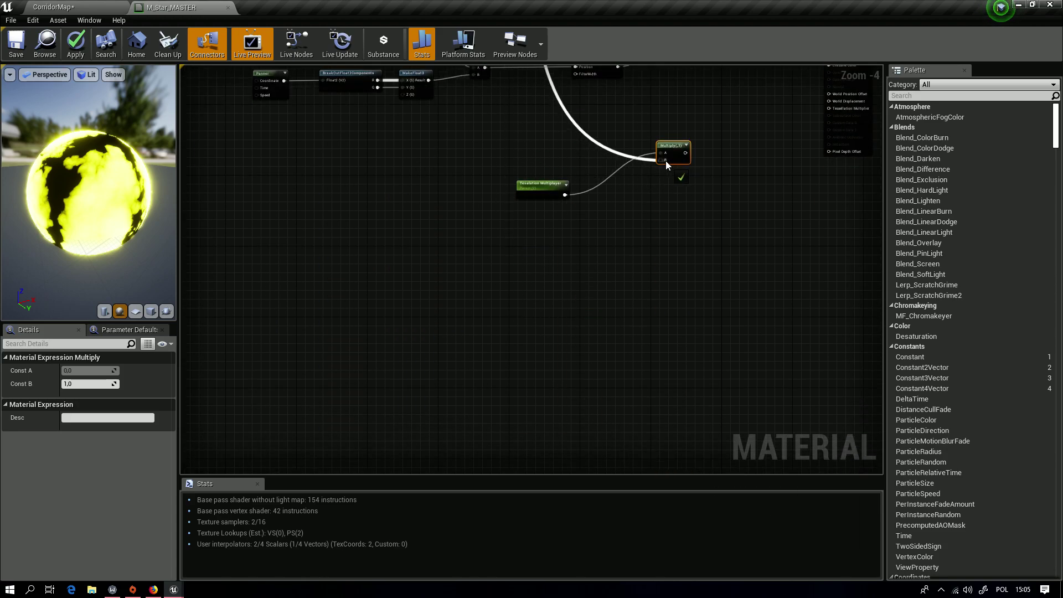
Step: Add a second Multiply node with the Noise output in A and the Tesalation Multiplayer's Multiply in B
right_drag(620, 249, 423, 393)
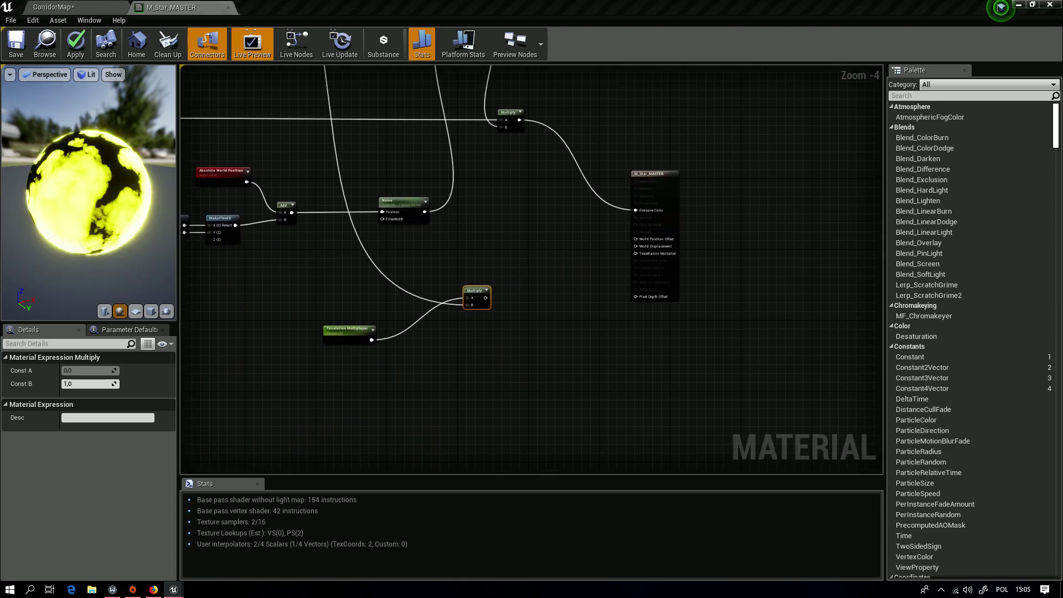
scroll(498, 242, up, 5)
right_drag(498, 243, 498, 214)
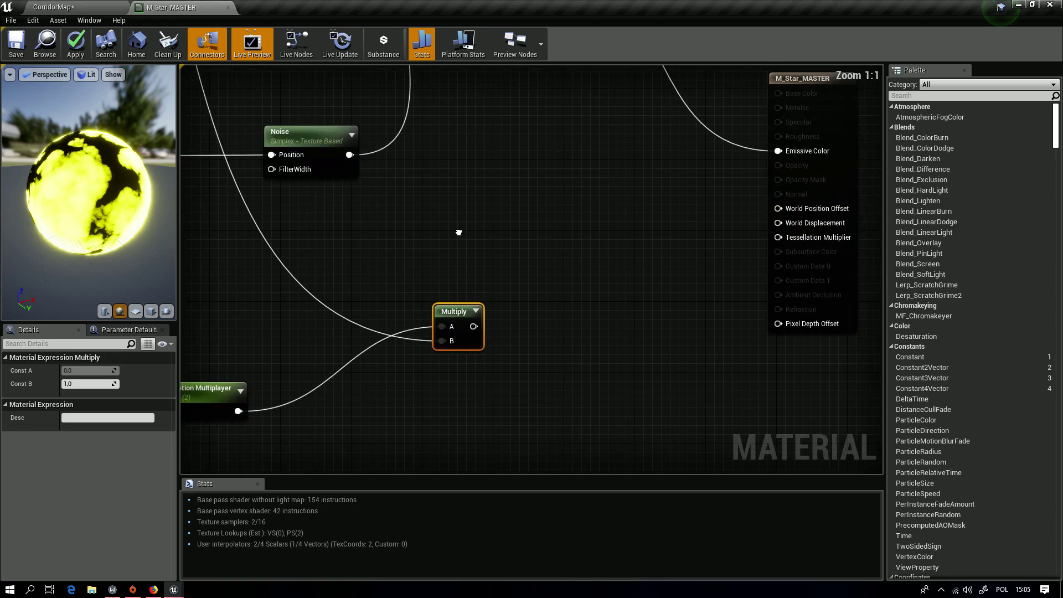
right_click(518, 289)
key(Return)
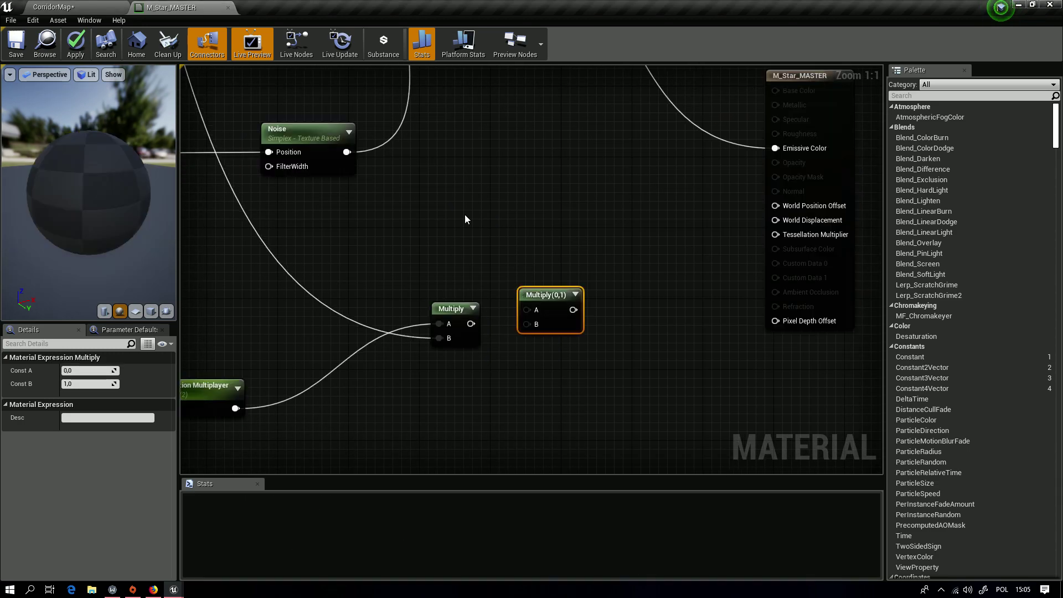
drag(348, 151, 525, 242)
right_drag(589, 272, 534, 289)
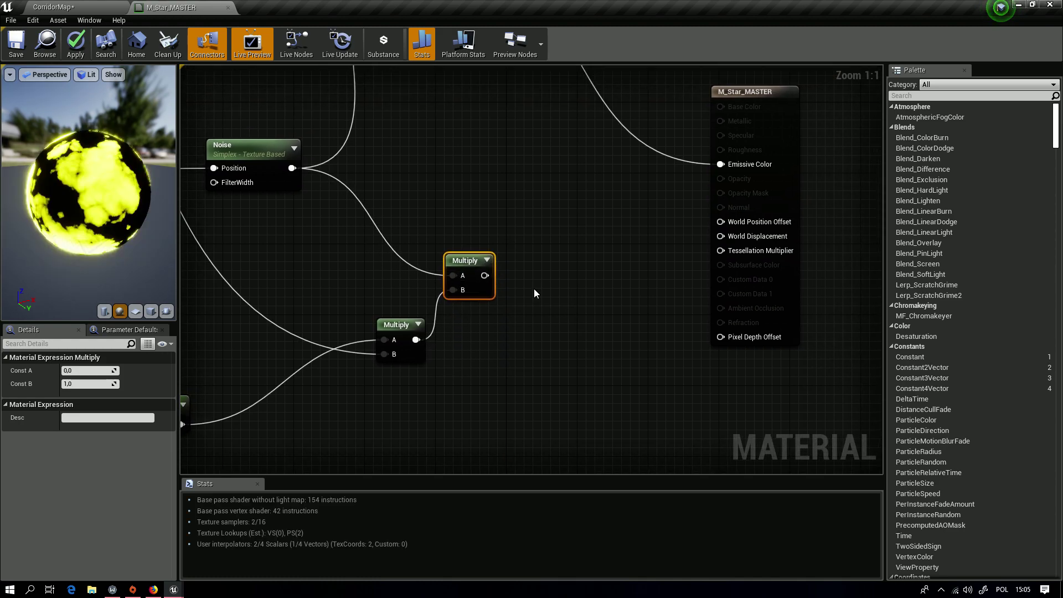
Step: Add a VertexNormalWS node below the new Multiply nodes
right_drag(342, 410, 418, 321)
right_click(475, 329)
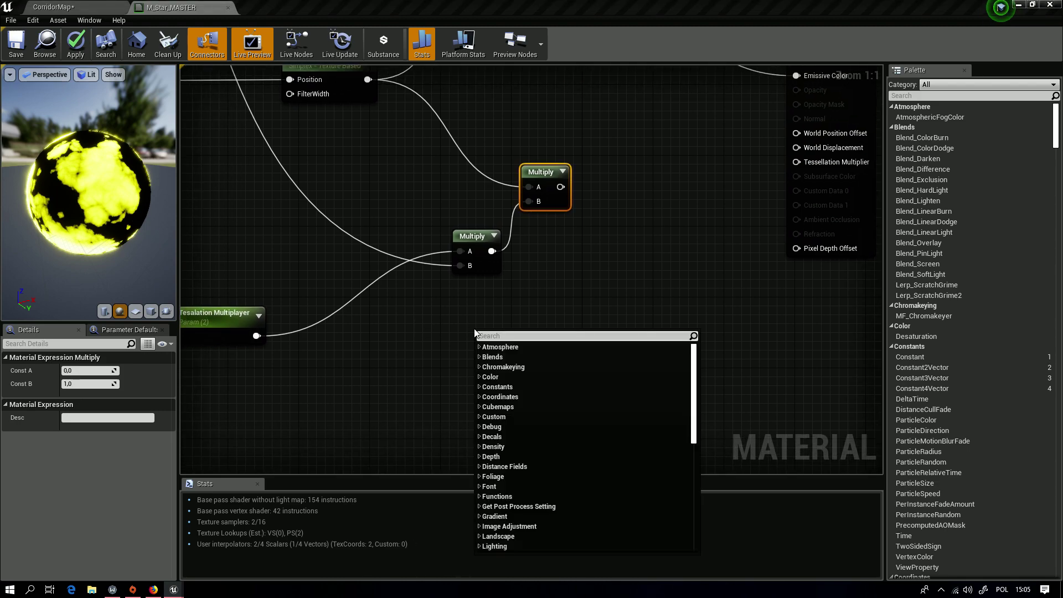
text(vert)
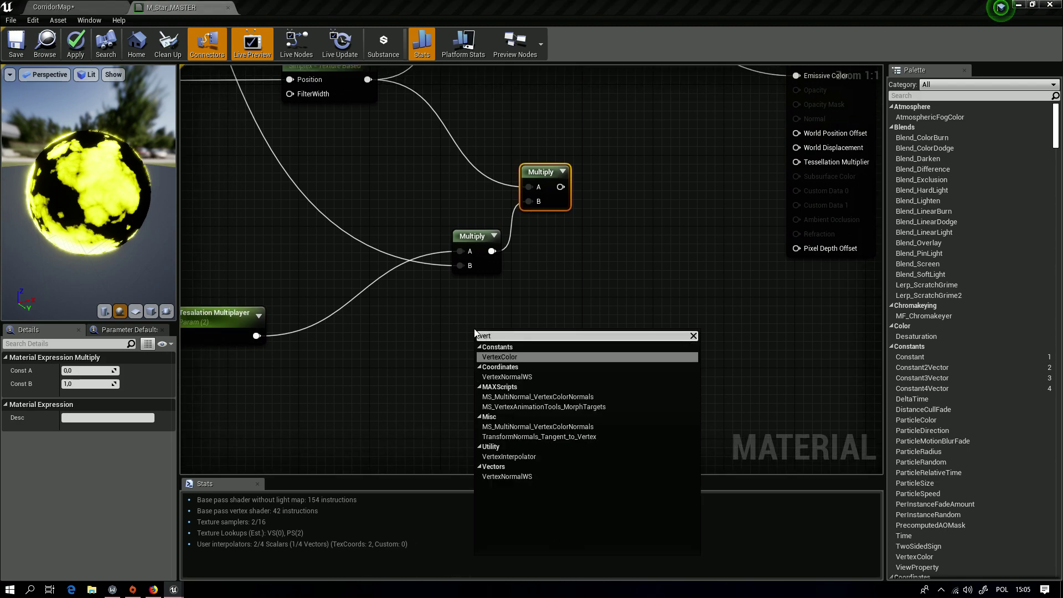
key(Down)
key(Down)
key(Up)
key(Return)
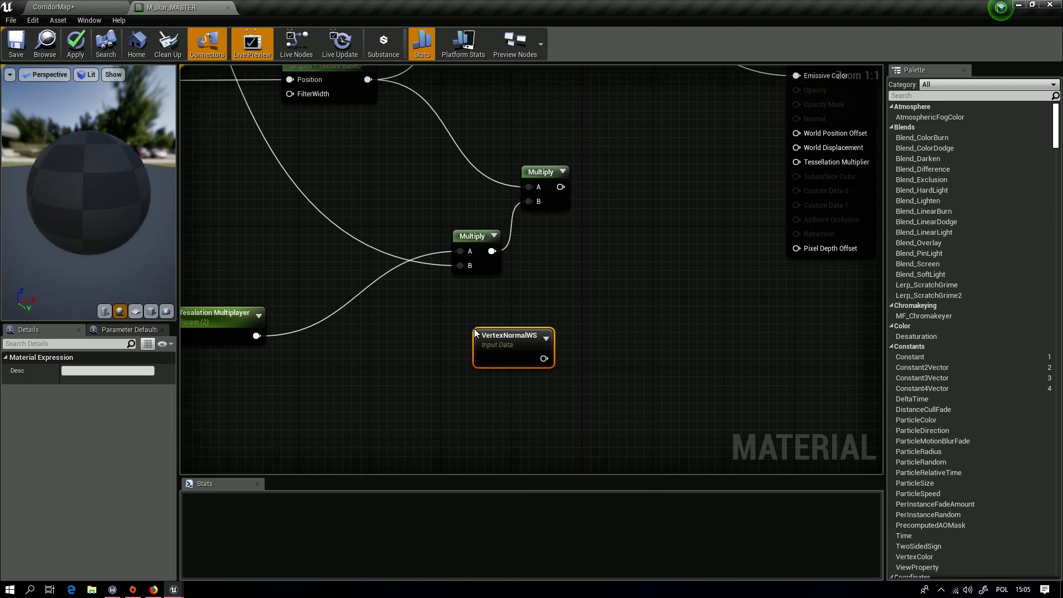
Step: Create a Multiply node with the noise Multiply in A and VertexNormalWS in B, and place it near the material output node
right_drag(633, 288, 505, 297)
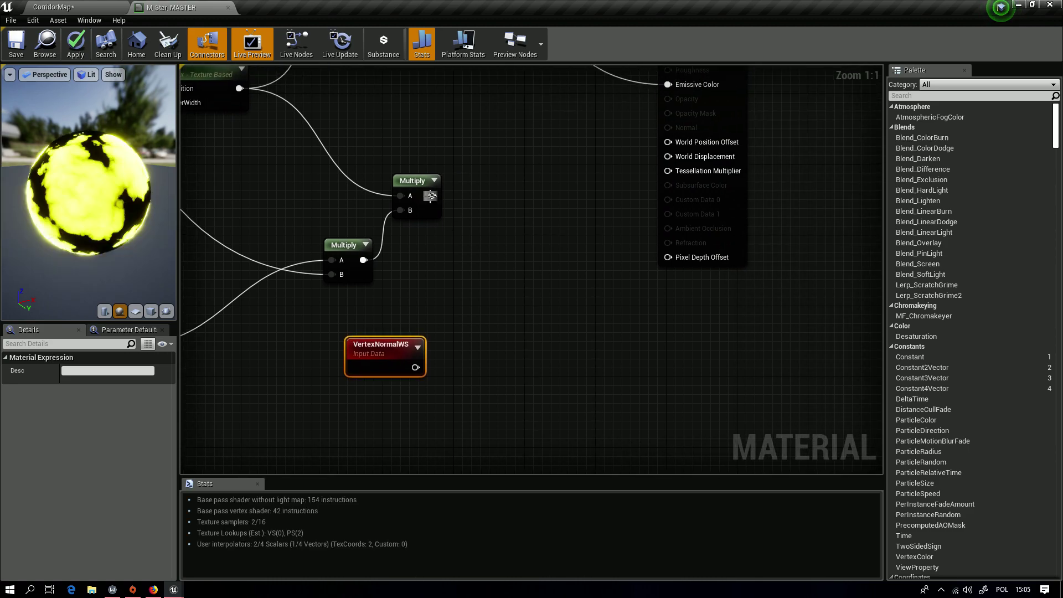
drag(431, 195, 543, 219)
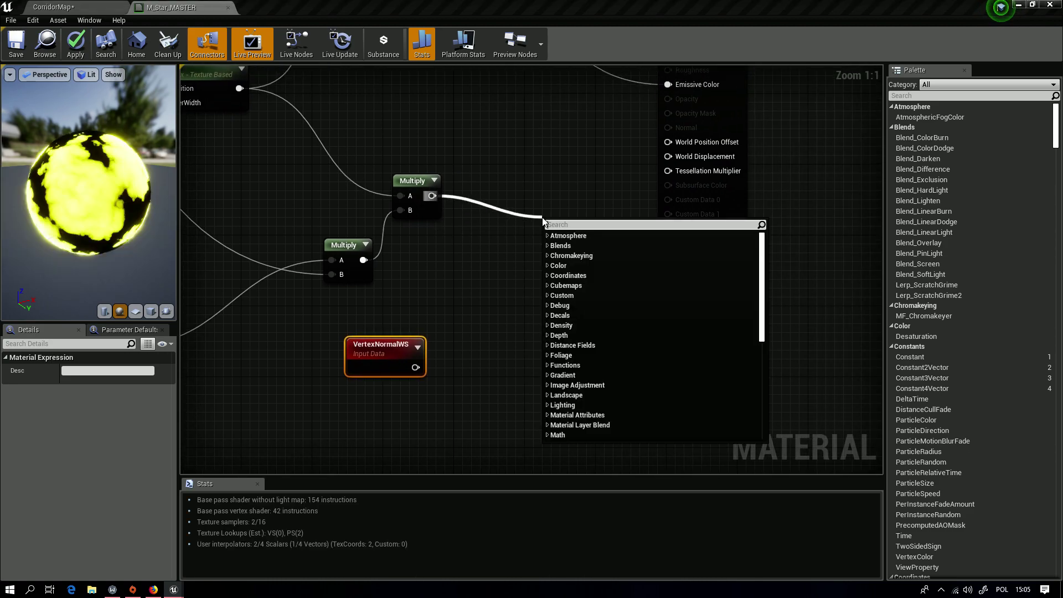
text(multiply)
key(Return)
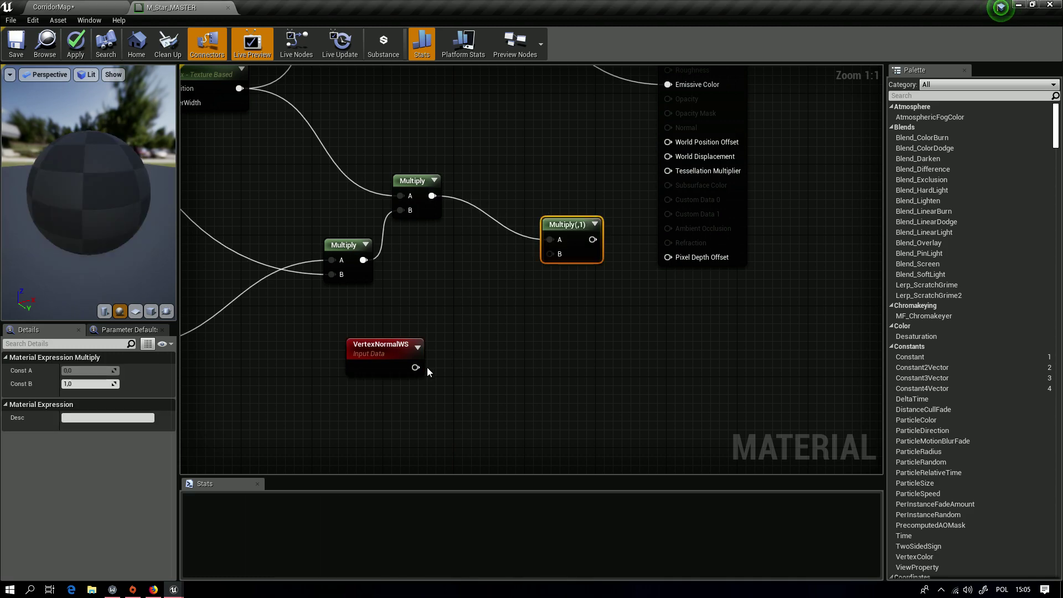
drag(416, 367, 556, 253)
right_drag(560, 176, 520, 250)
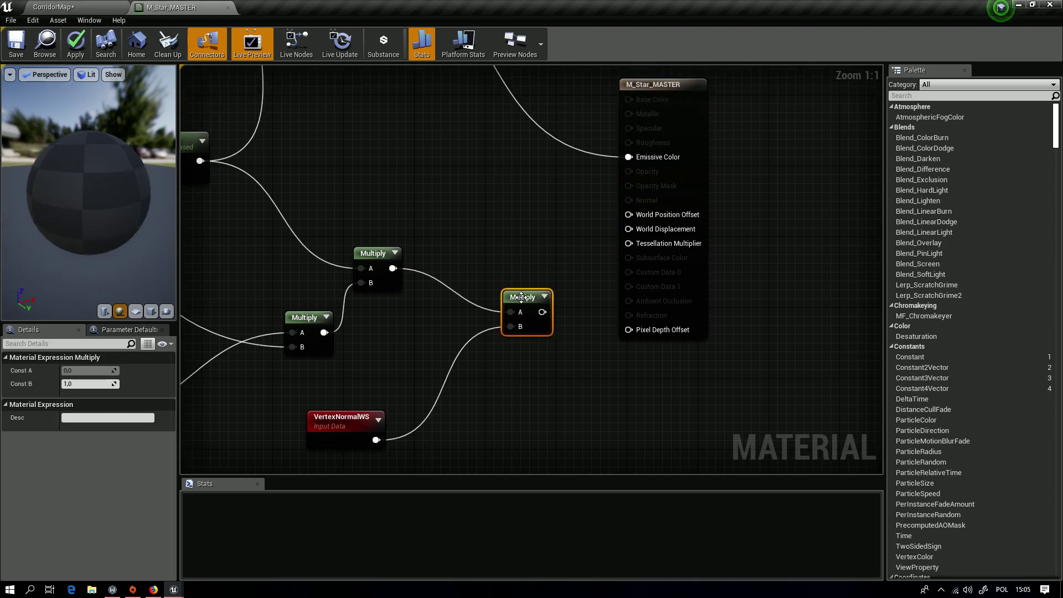
drag(520, 298, 484, 256)
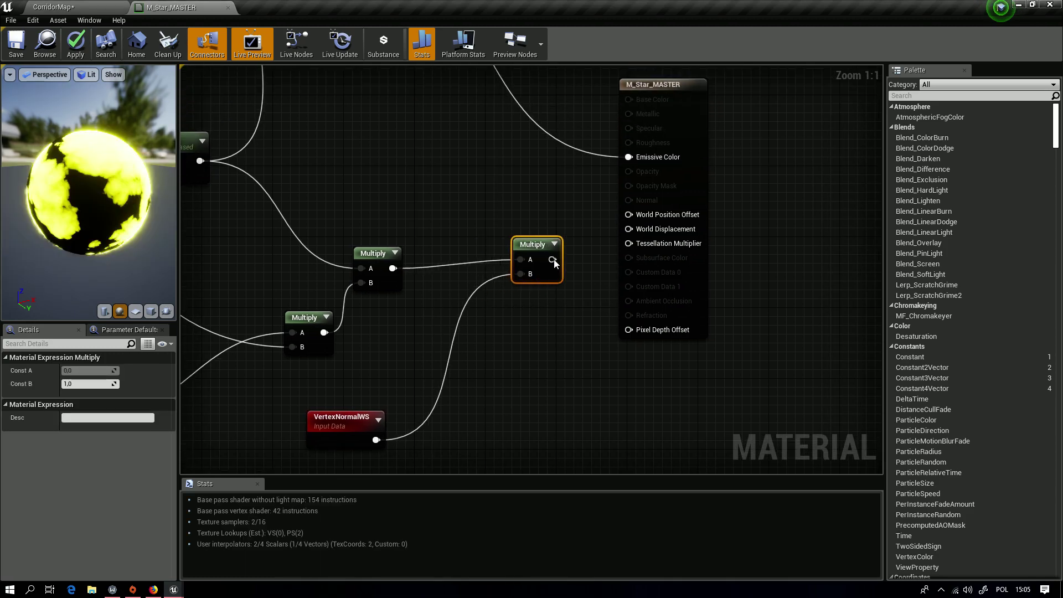
Step: Connect the Multiply fed by VertexNormalWS to World Displacement on the material output, and save the material
drag(507, 271, 637, 234)
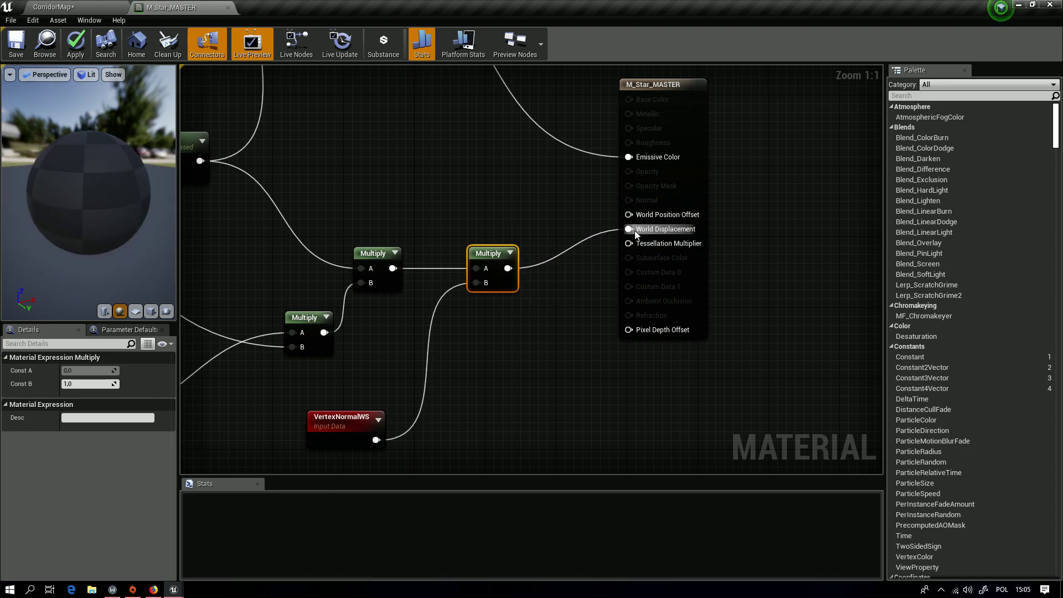
right_drag(498, 178, 512, 213)
drag(59, 139, 124, 139)
drag(39, 166, 113, 173)
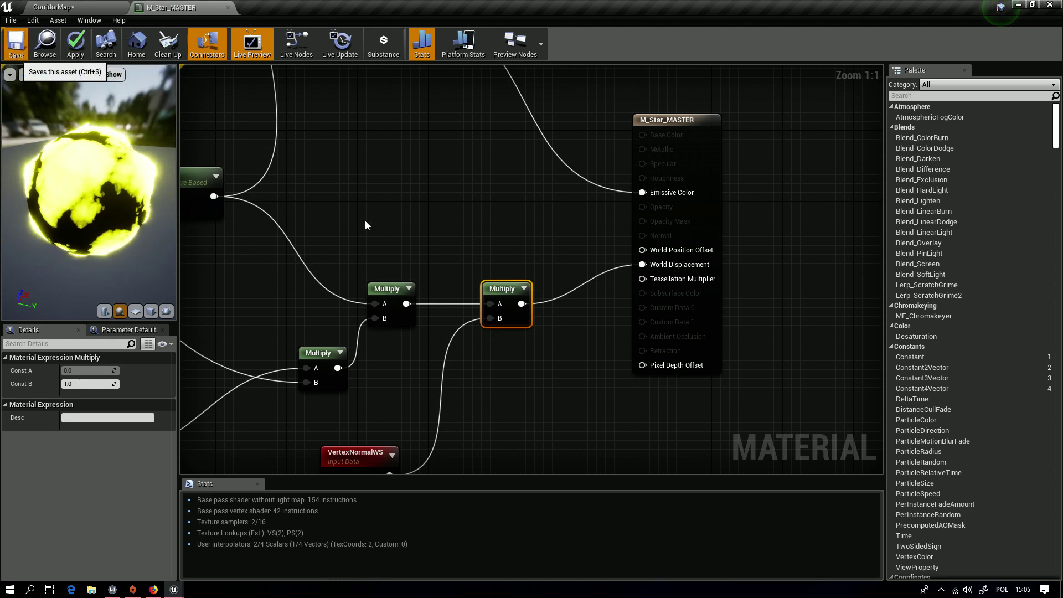
key(ctrl+s)
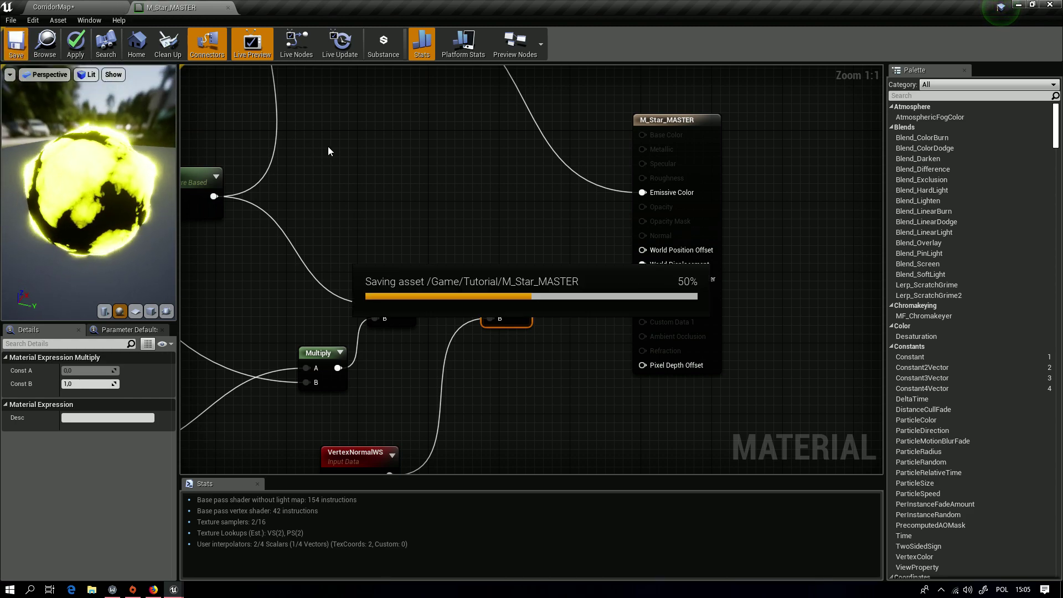
Step: Switch to the CorridorMap level and inspect the star's displaced surface up close and from farther back
click(44, 6)
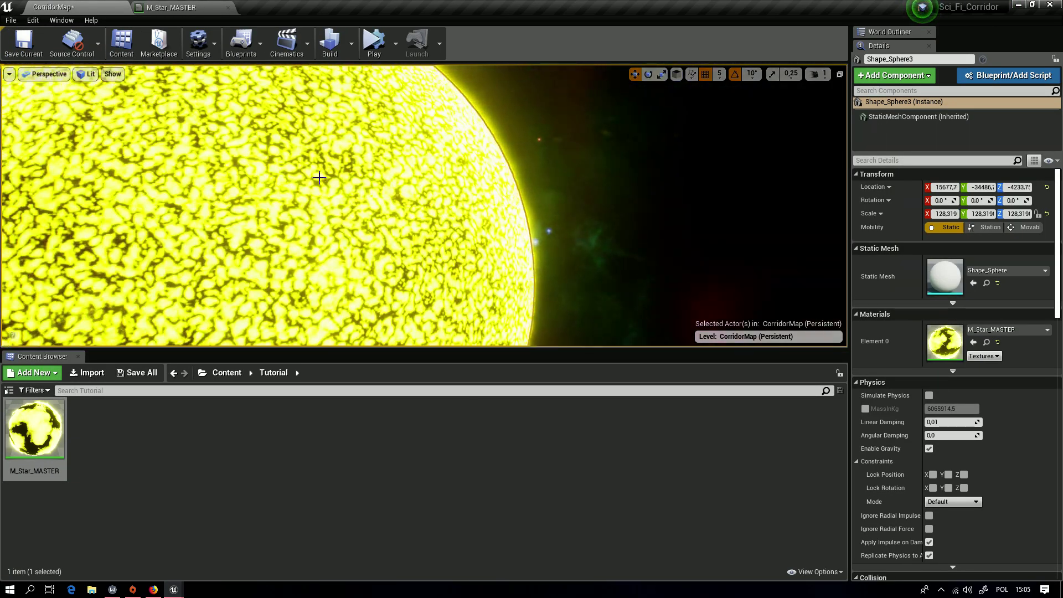
key(w)
right_drag(320, 178, 320, 178)
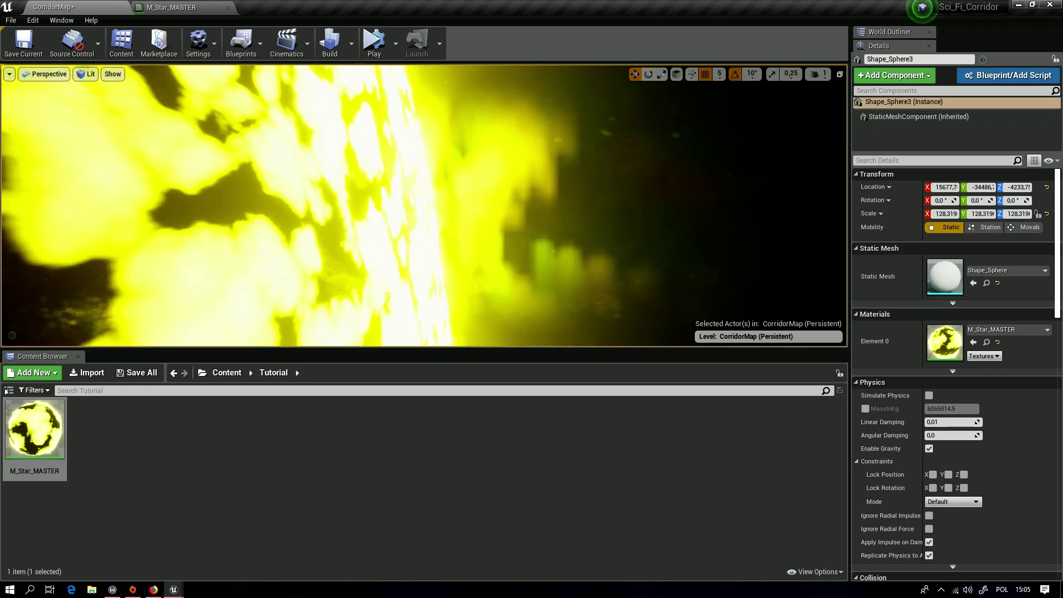
key(s)
right_drag(422, 178, 422, 178)
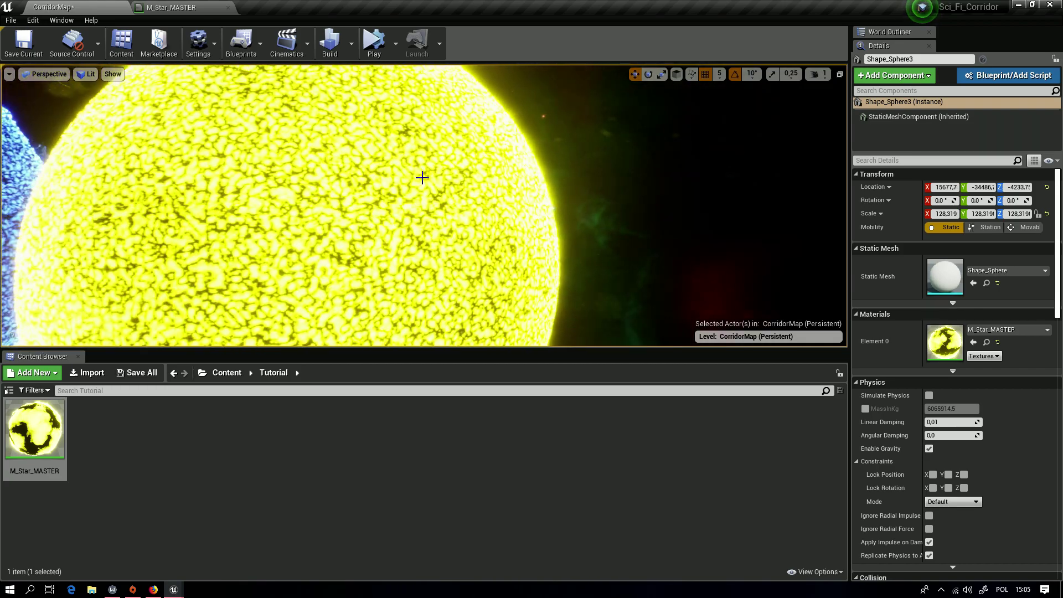
Step: Return to the M_Star_MASTER graph, shift the noise node chain away from the output, and place the Fresnel node above it
click(183, 7)
scroll(605, 198, down, 4)
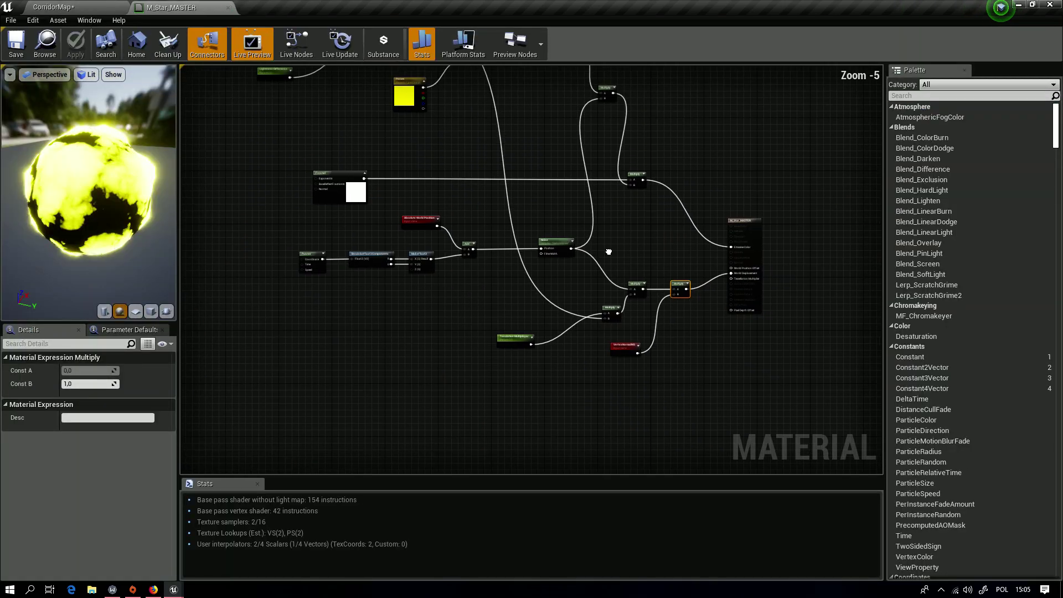
right_drag(609, 252, 612, 300)
right_drag(387, 224, 427, 300)
right_drag(427, 210, 442, 314)
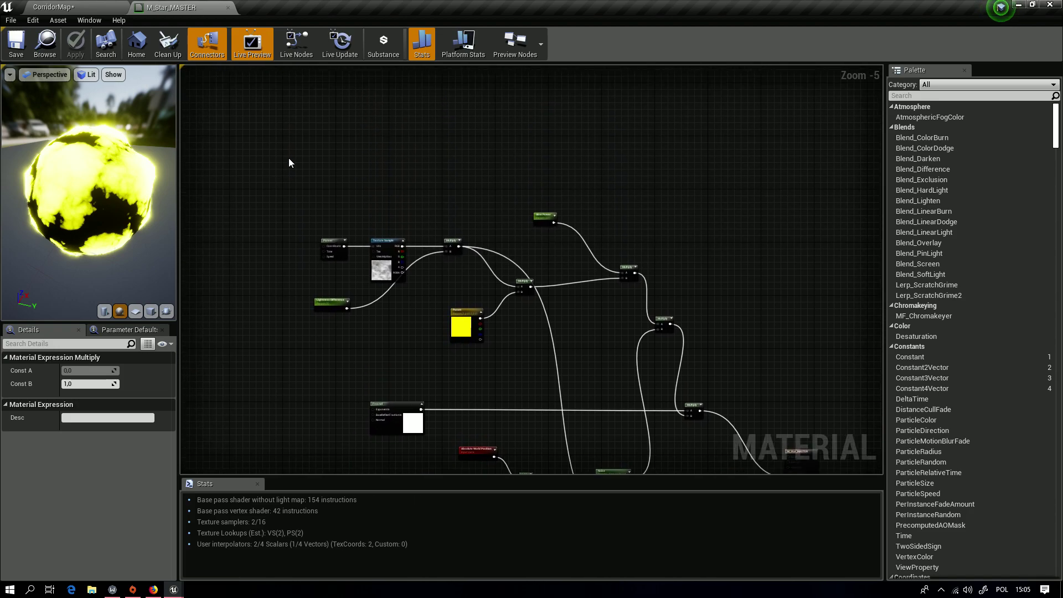
drag(289, 161, 687, 268)
click(511, 342)
right_drag(511, 342, 464, 145)
right_drag(412, 285, 444, 241)
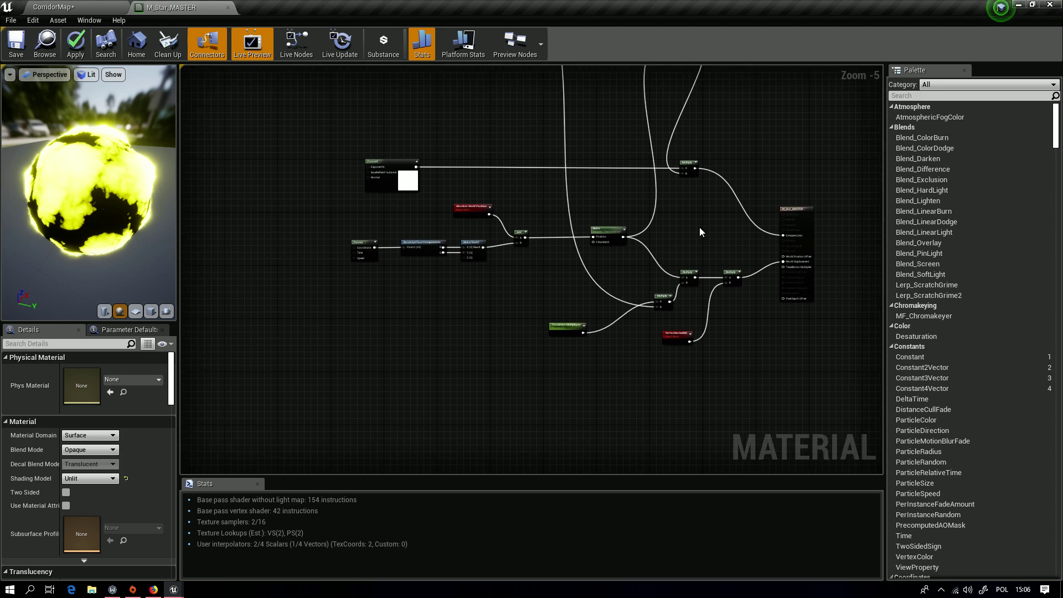
drag(434, 266, 365, 272)
drag(458, 215, 322, 253)
right_drag(370, 212, 476, 288)
drag(486, 238, 417, 193)
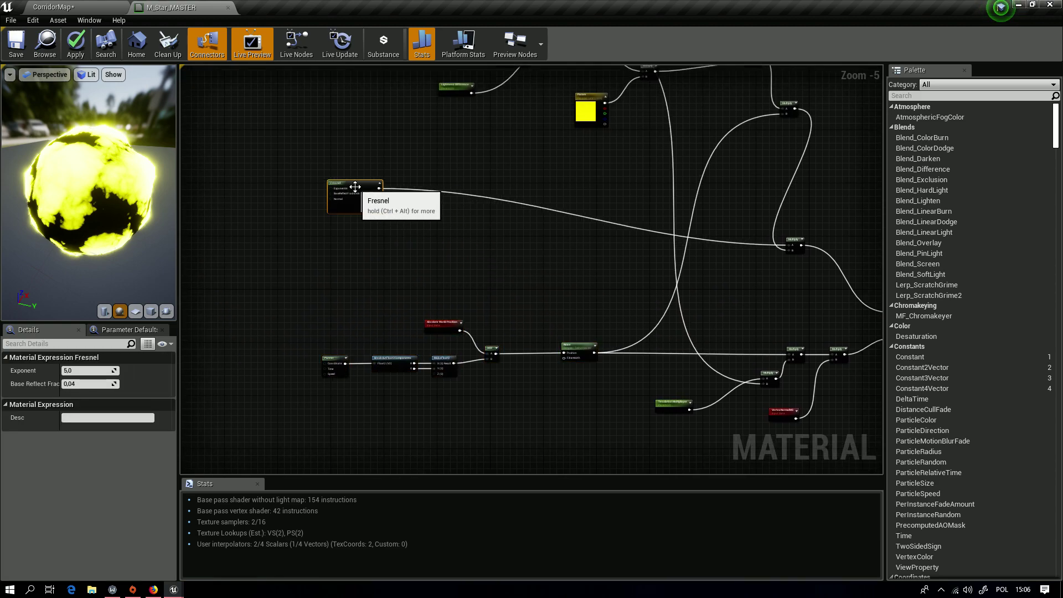
Step: Move the tessellation nodes below the noise chain and enclose them in a comment box titled Tesalation
right_drag(575, 343, 469, 215)
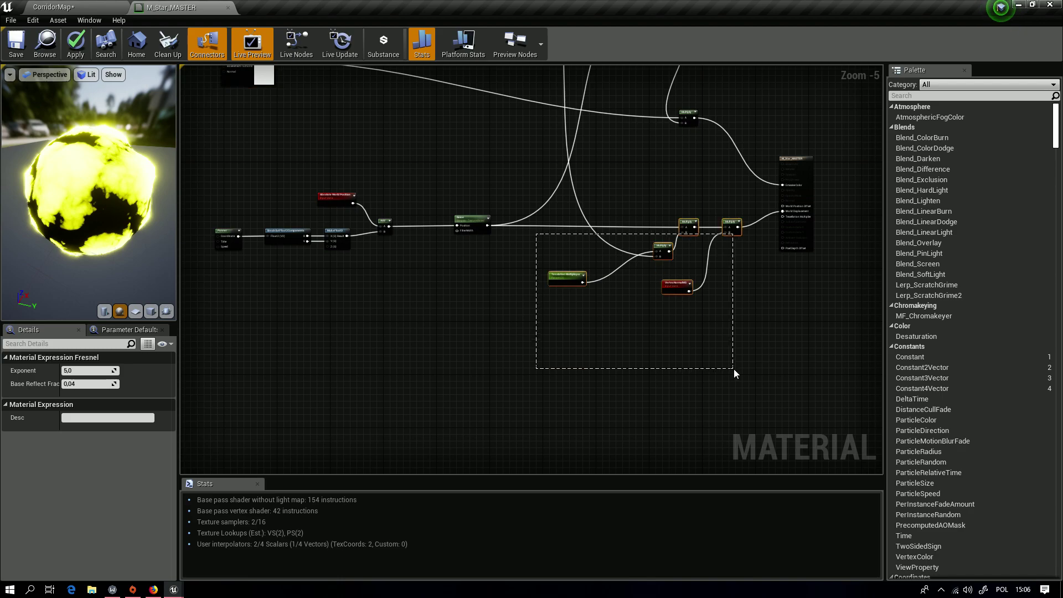
drag(733, 368, 732, 368)
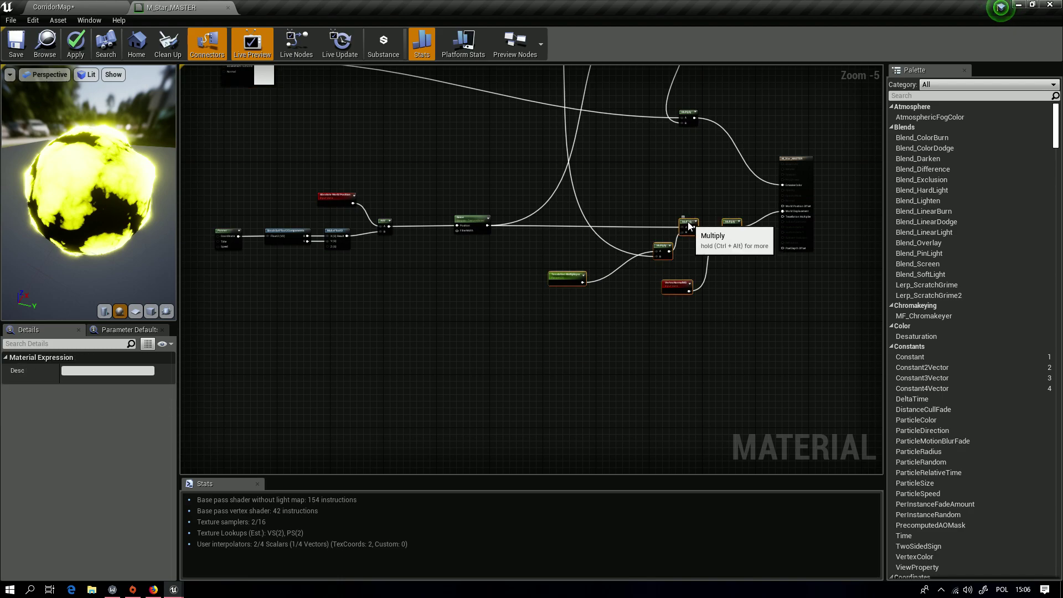
drag(696, 237, 613, 356)
key(c)
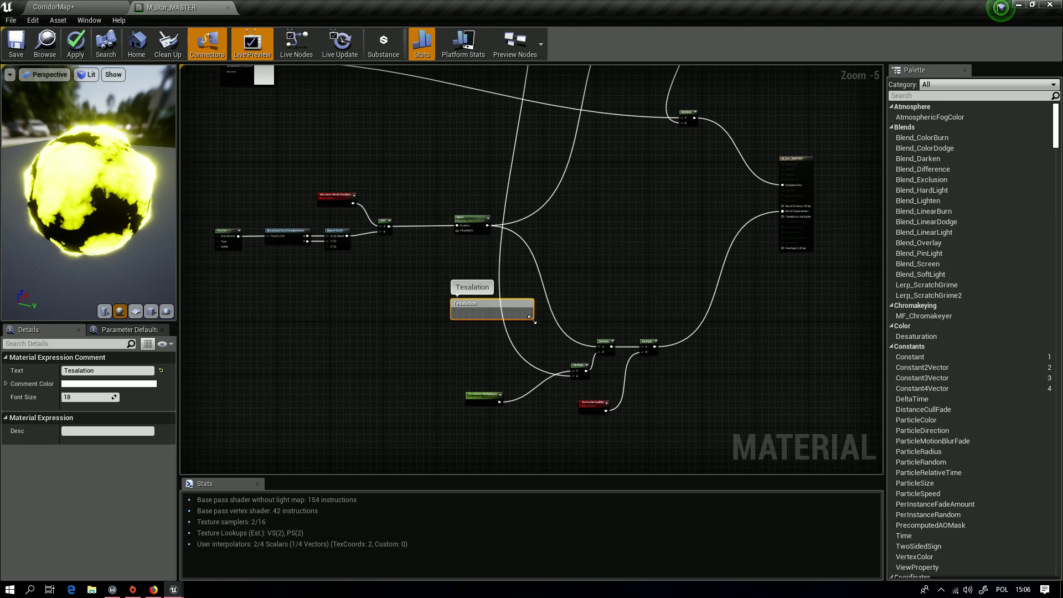
drag(533, 319, 725, 449)
Step: Add a comment box titled Noise and size it around the noise node chain
right_drag(328, 242, 440, 322)
click(308, 241)
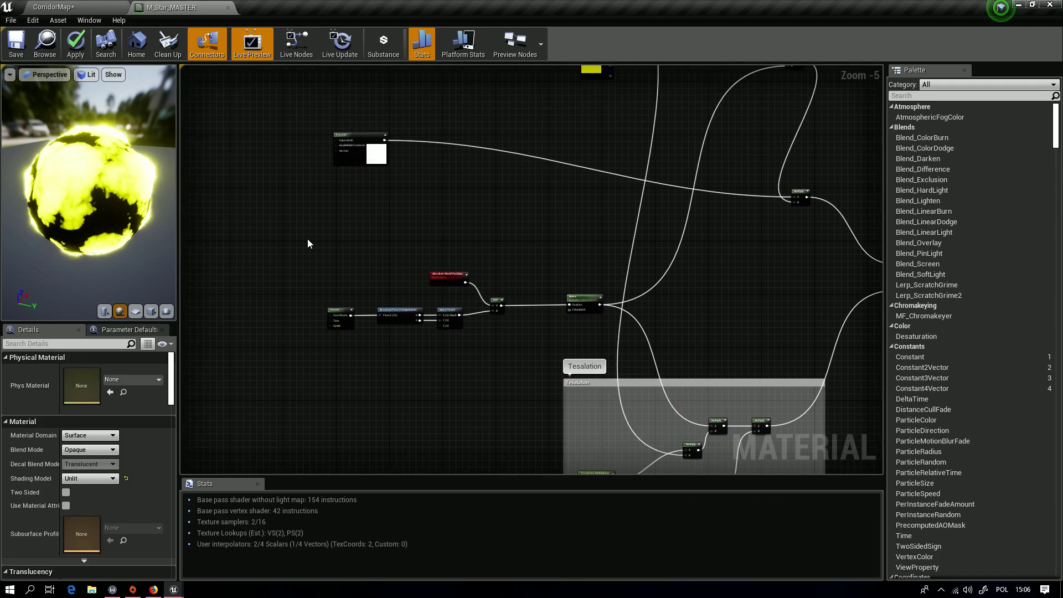
text(c)
text(Noise)
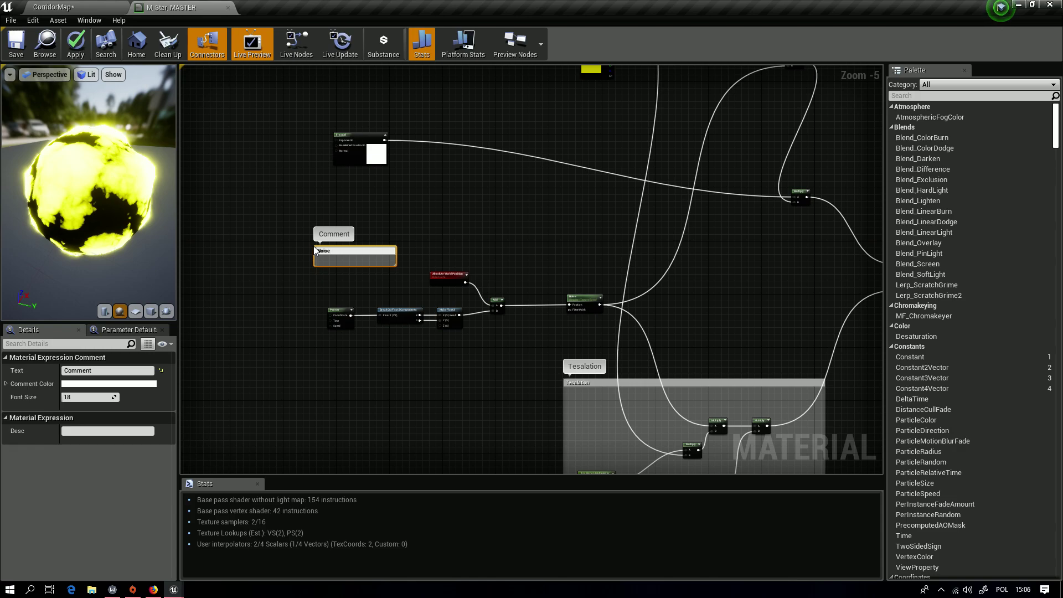
key(Return)
drag(396, 265, 686, 361)
Step: Add a comment box titled Fresnel just above the Fresnel node
right_drag(469, 202, 523, 318)
click(370, 248)
key(c)
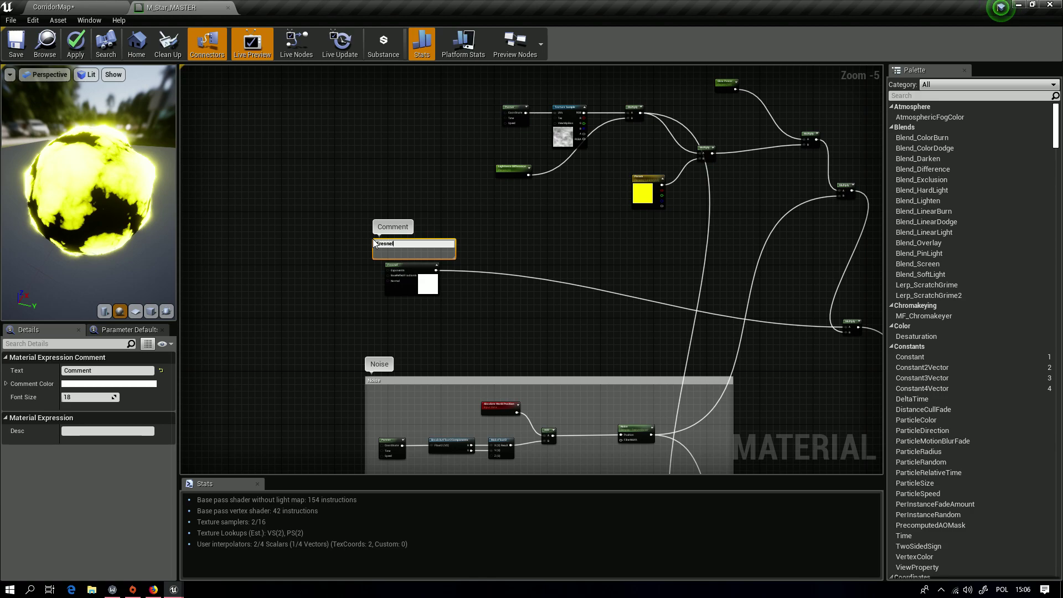
click(529, 198)
Step: Add a comment box titled Color and size it around the smoke texture, colour and glow nodes
right_drag(530, 198, 389, 287)
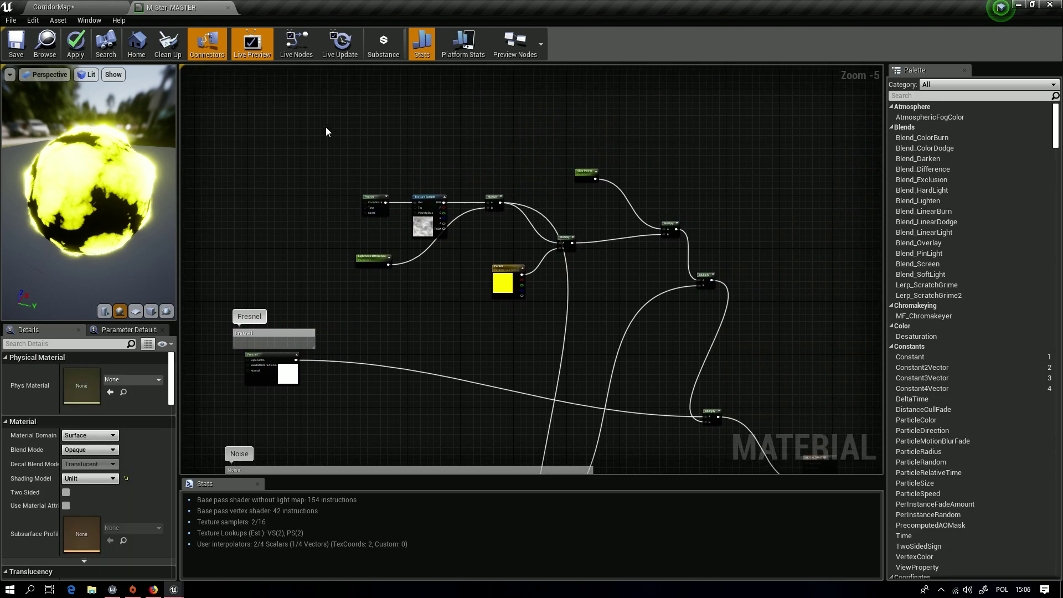
key(c)
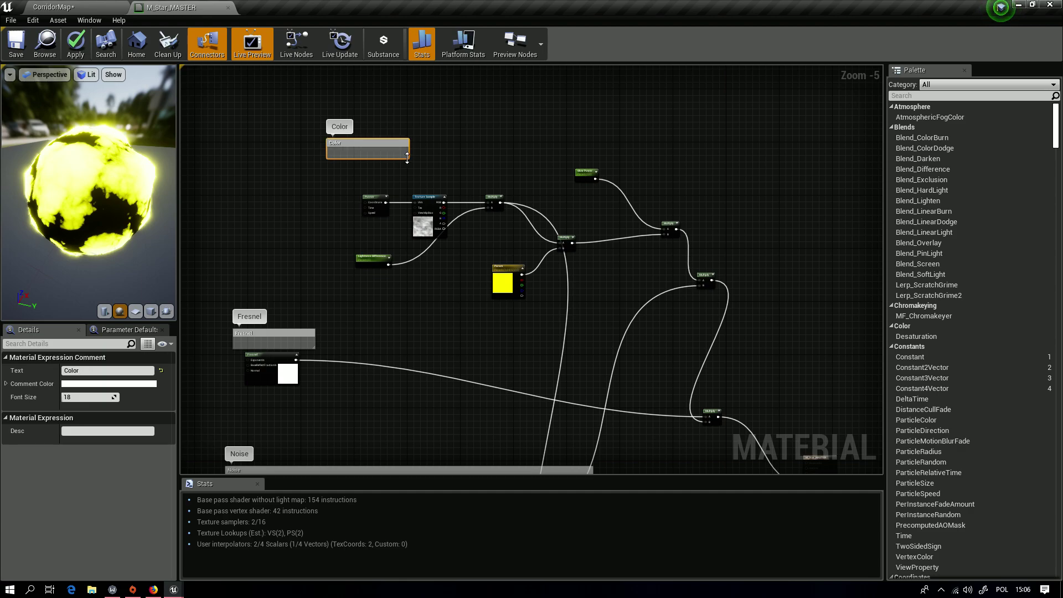
drag(407, 158, 752, 336)
Step: Save M_Star_MASTER with its changes applied and close its editor
right_drag(607, 192, 546, 301)
scroll(567, 208, up, 5)
click(388, 244)
right_drag(388, 278, 525, 156)
scroll(554, 133, down, 5)
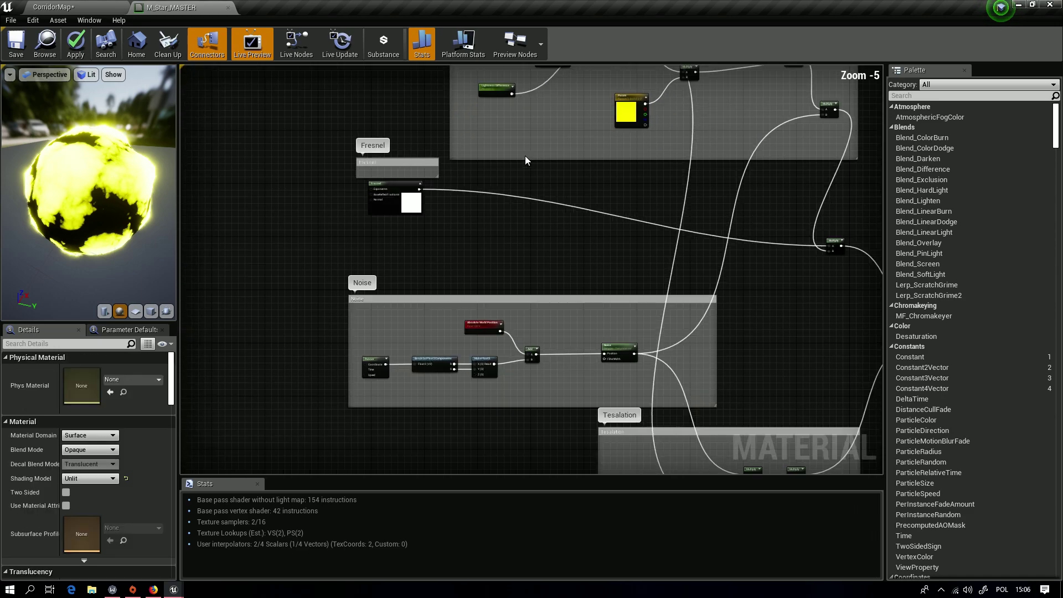
scroll(548, 274, down, 4)
right_drag(547, 274, 470, 284)
scroll(423, 275, up, 5)
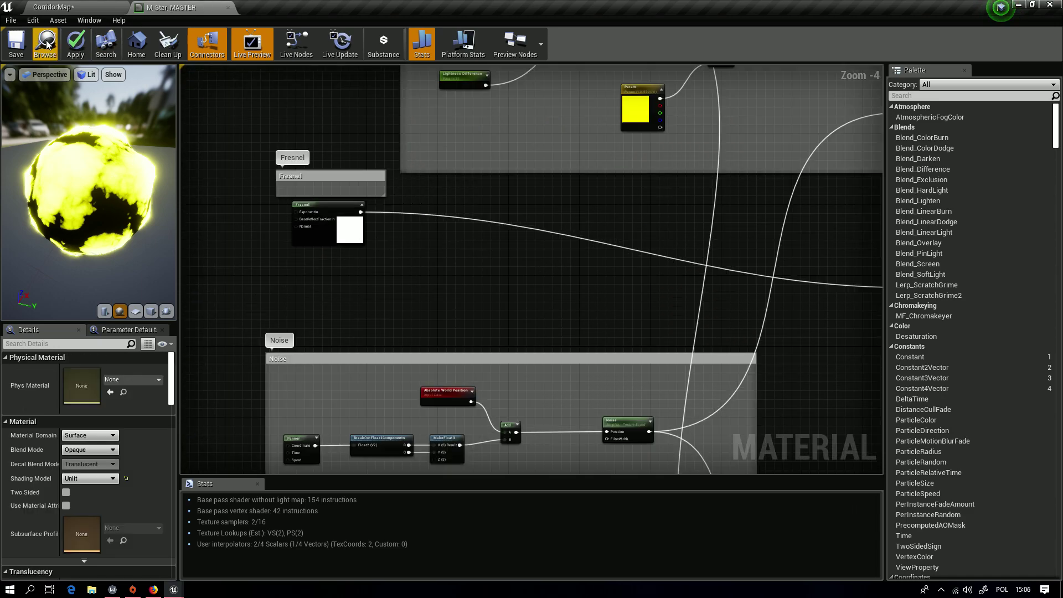
click(67, 40)
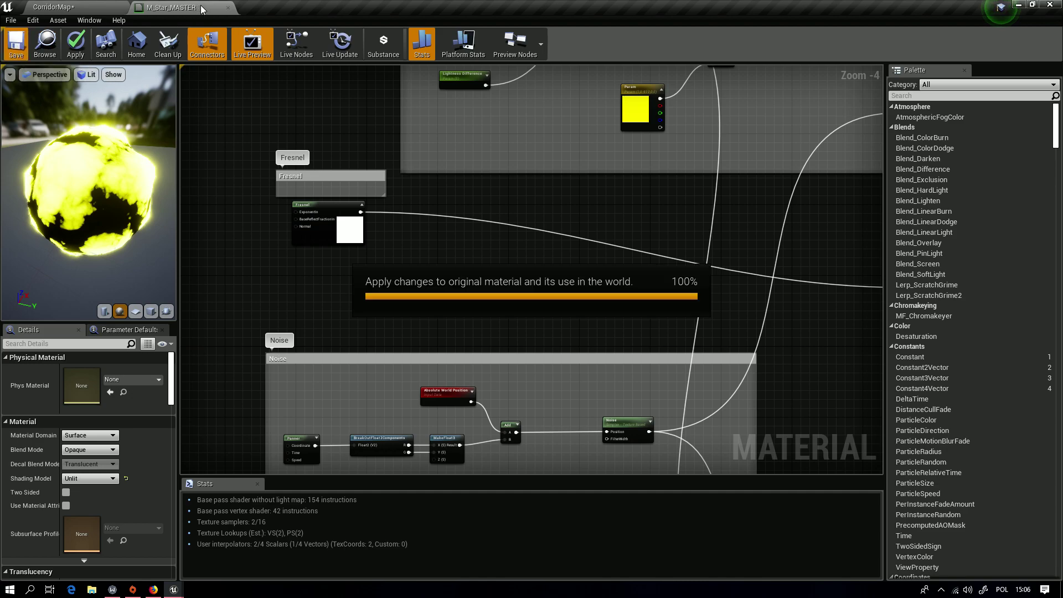
click(229, 8)
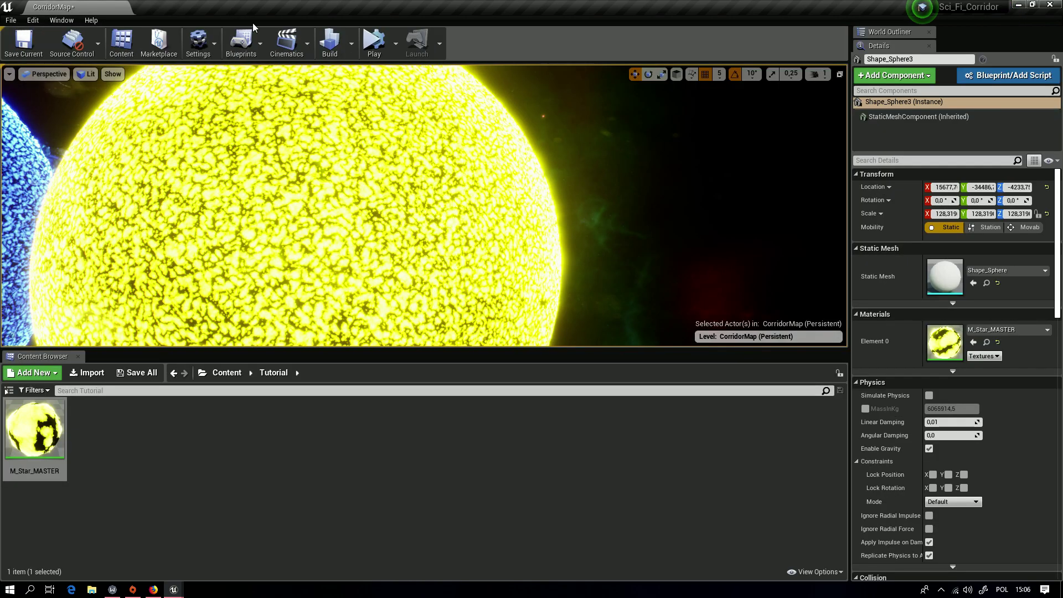
Step: Create a material instance of M_Star_MASTER and assign it to the yellow star sphere in the level
right_click(37, 428)
click(119, 193)
key(Return)
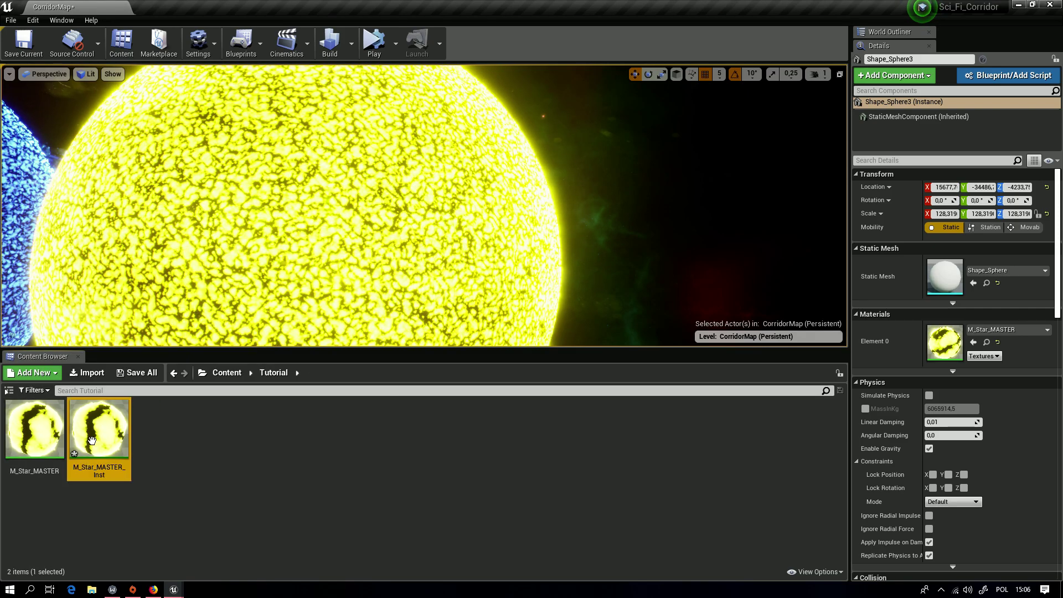
drag(99, 429, 341, 214)
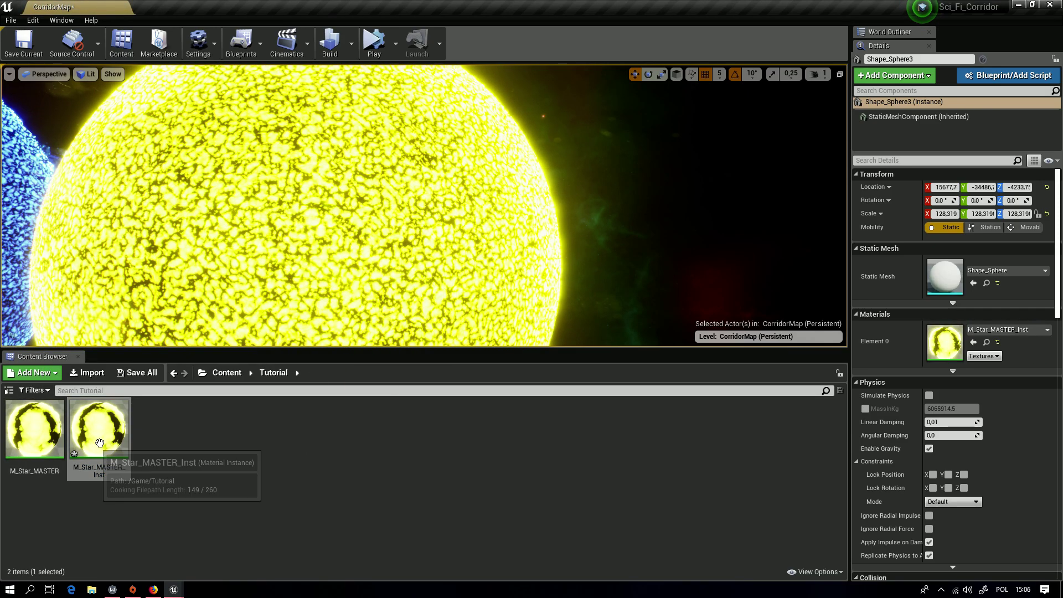
Step: Open the star's material instance, enable the Param colour override and set it to pure red, about R 1, G 0, B 0.007
double_click(946, 344)
double_click(946, 343)
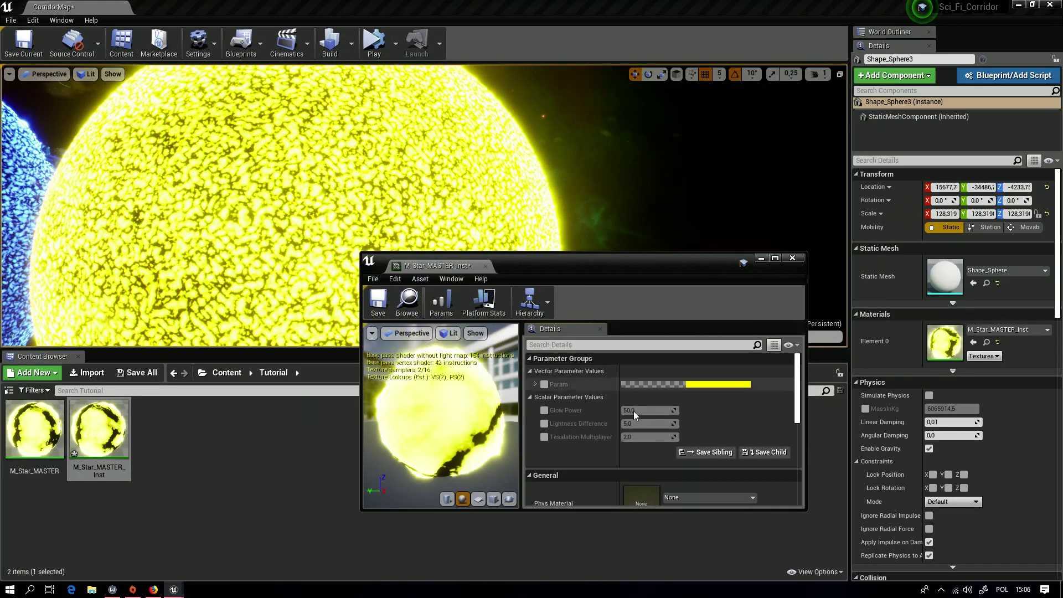
drag(588, 262, 533, 320)
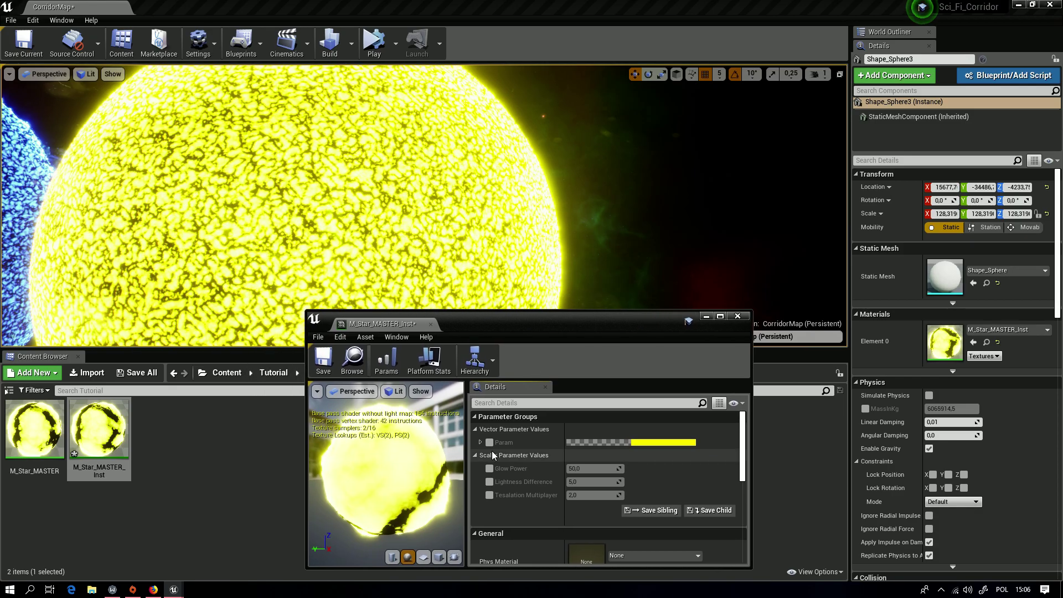
click(489, 442)
click(644, 445)
drag(711, 376, 791, 377)
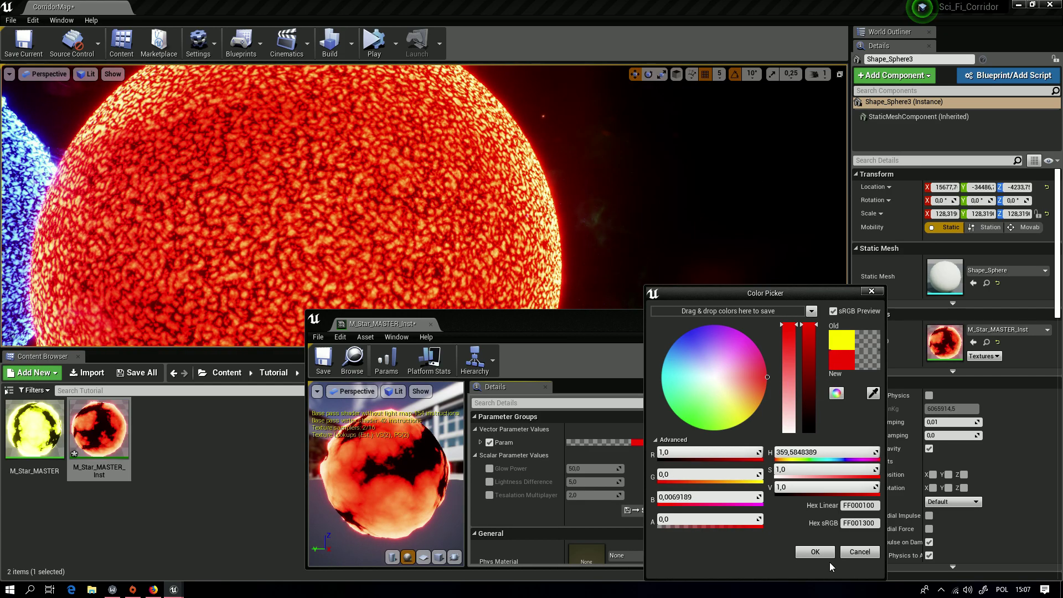
click(821, 553)
Step: Enable the Glow Power and Lightness Difference overrides, setting them to about 213.5 and 0.75
mouse_move(486, 291)
right_down()
mouse_move(467, 290)
mouse_move(504, 292)
mouse_move(485, 291)
right_up()
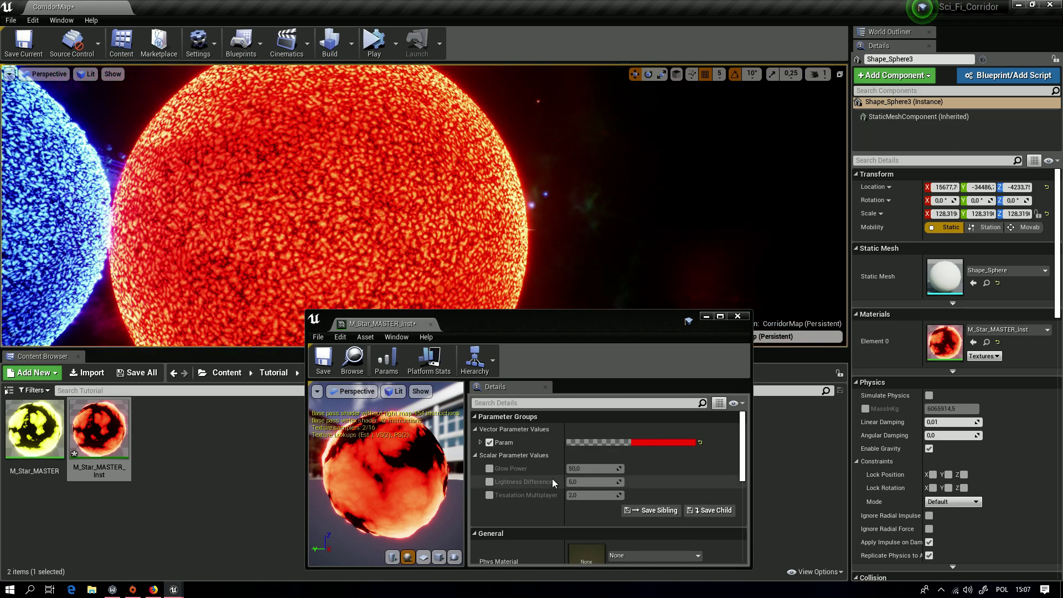
click(490, 468)
drag(582, 469, 654, 469)
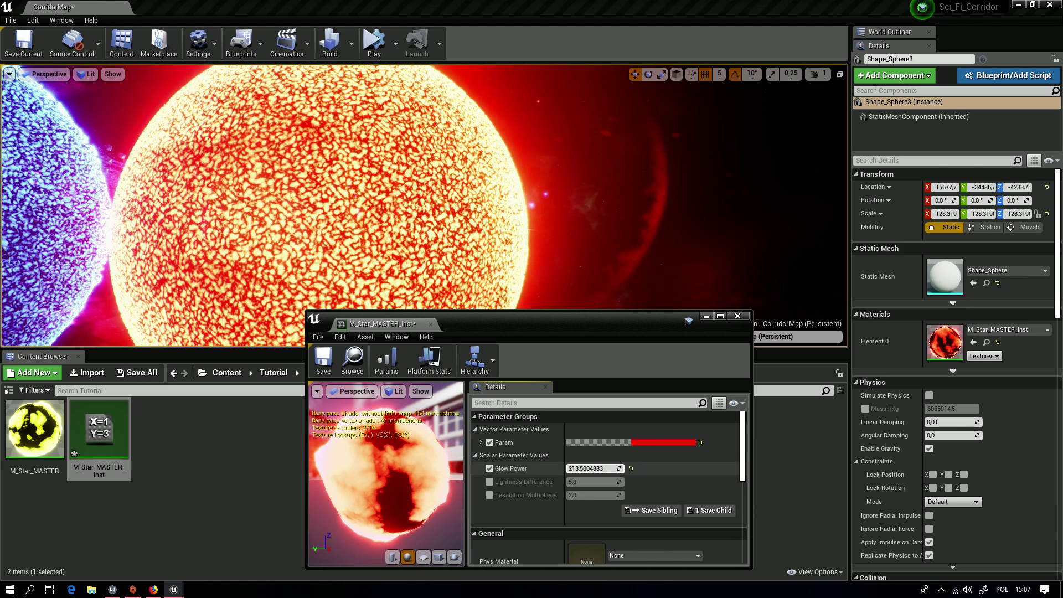
click(490, 482)
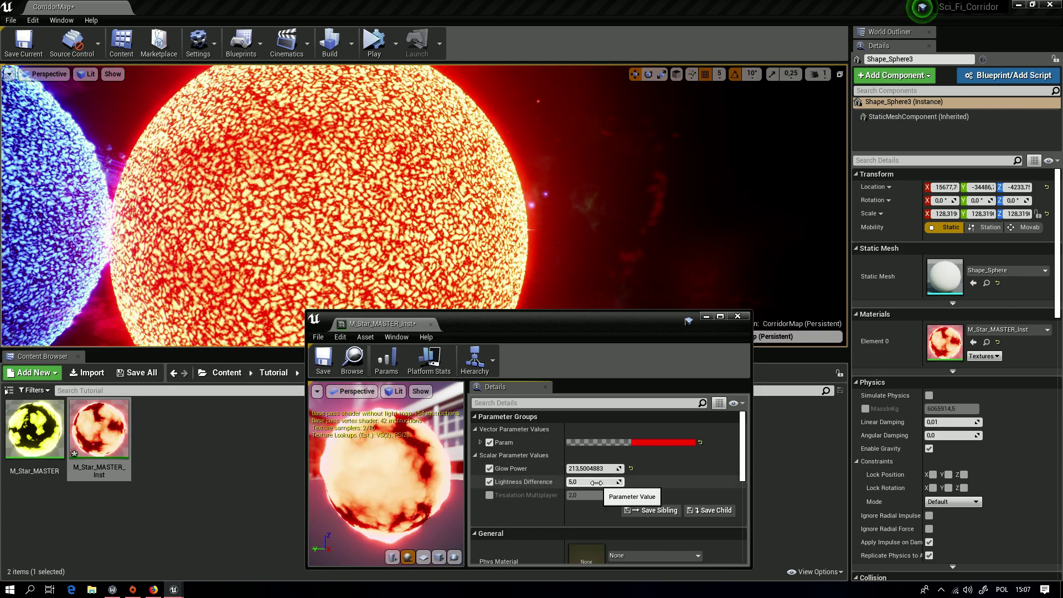
drag(596, 483, 574, 483)
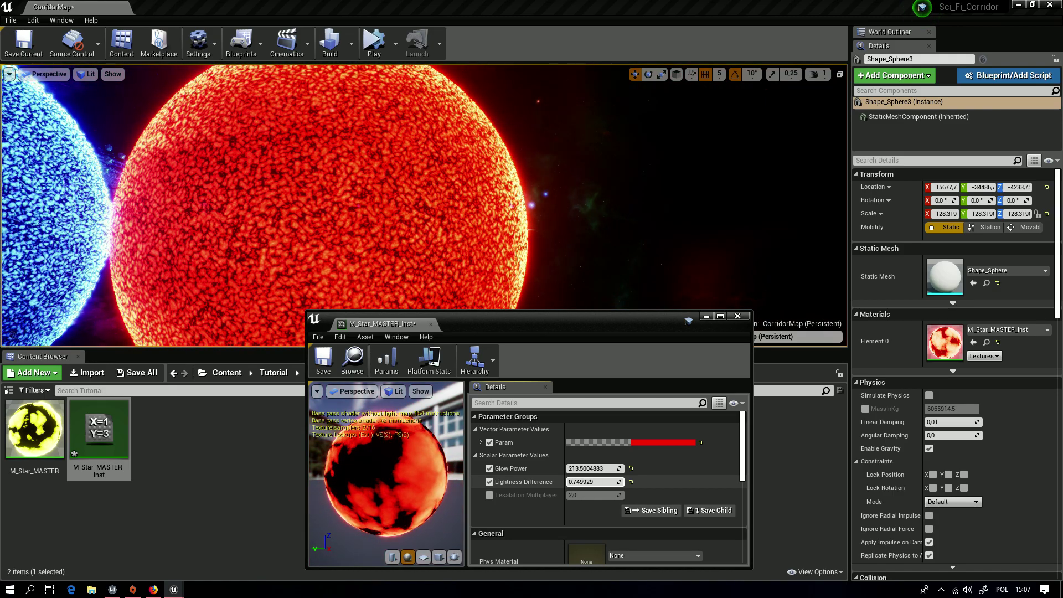
Step: Set Glow Power to about 850.6, and enable the Tesalation Multiplayer override at about 12.4
right_drag(458, 183, 455, 189)
key(s)
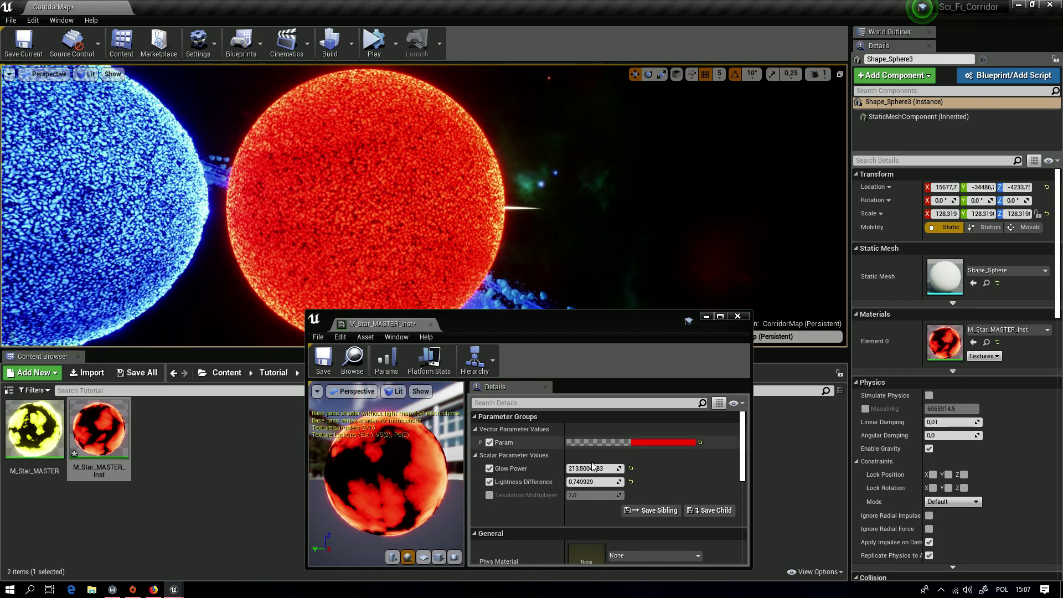
drag(595, 469, 606, 468)
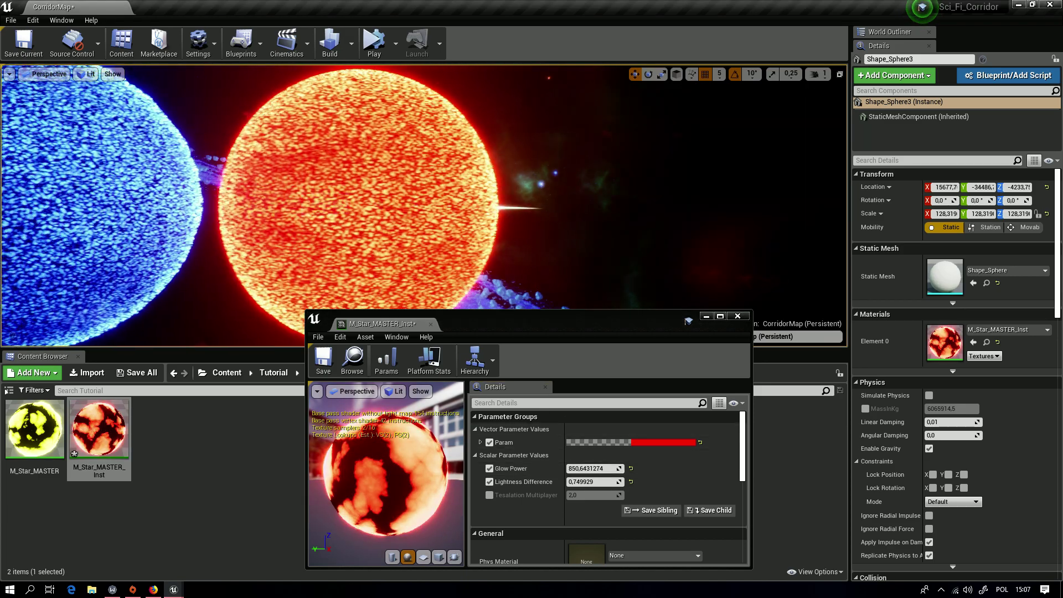
click(489, 495)
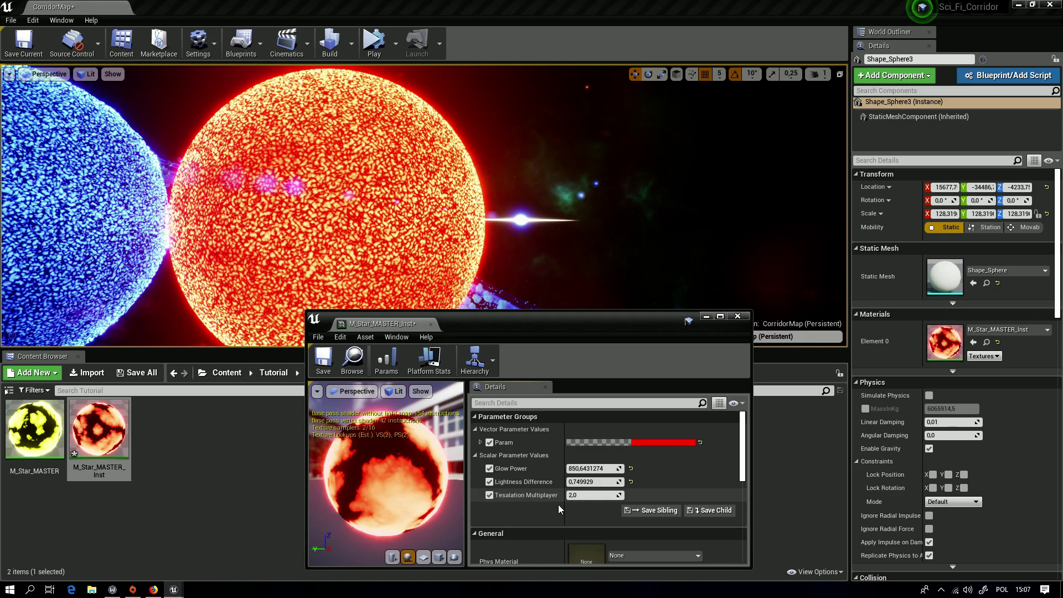
drag(592, 496, 608, 496)
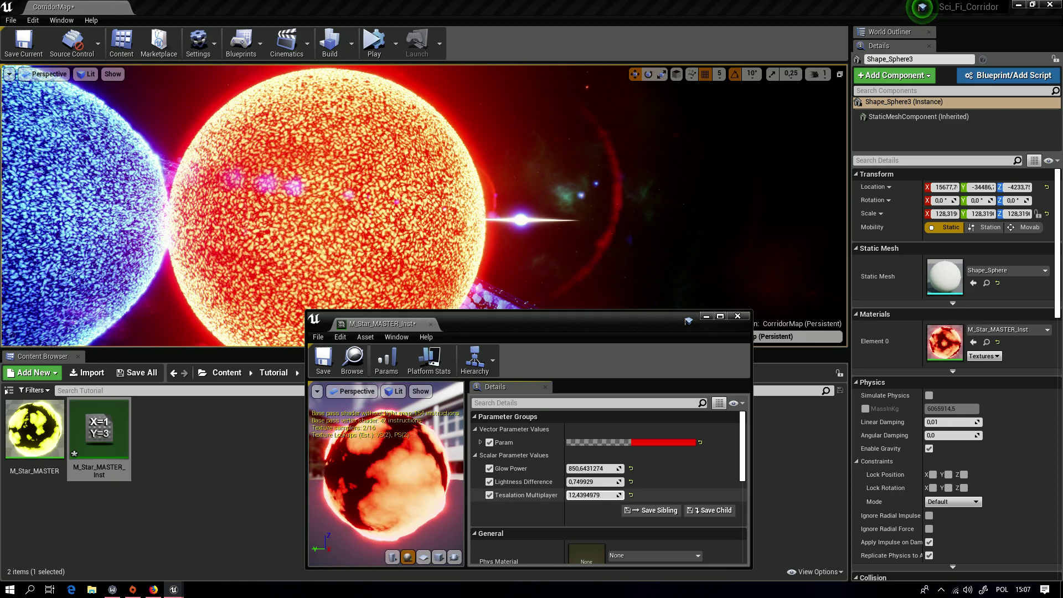
Step: Try raising the star instance's Tesalation Multiplayer to about 212.6 and judge the surface displacement up close
key(s)
right_drag(443, 160, 464, 150)
key(w)
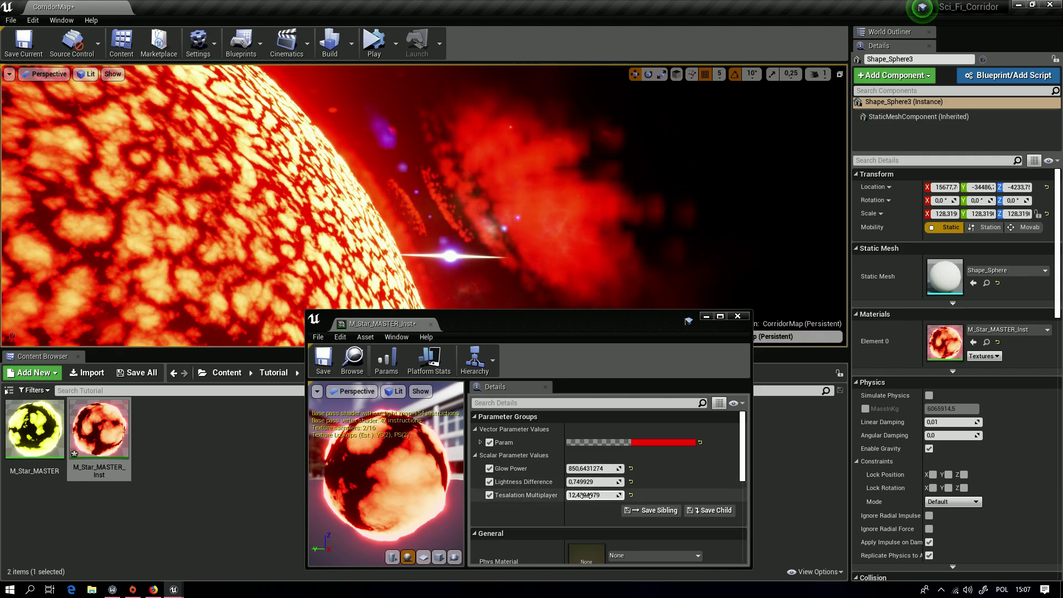
drag(590, 495, 637, 496)
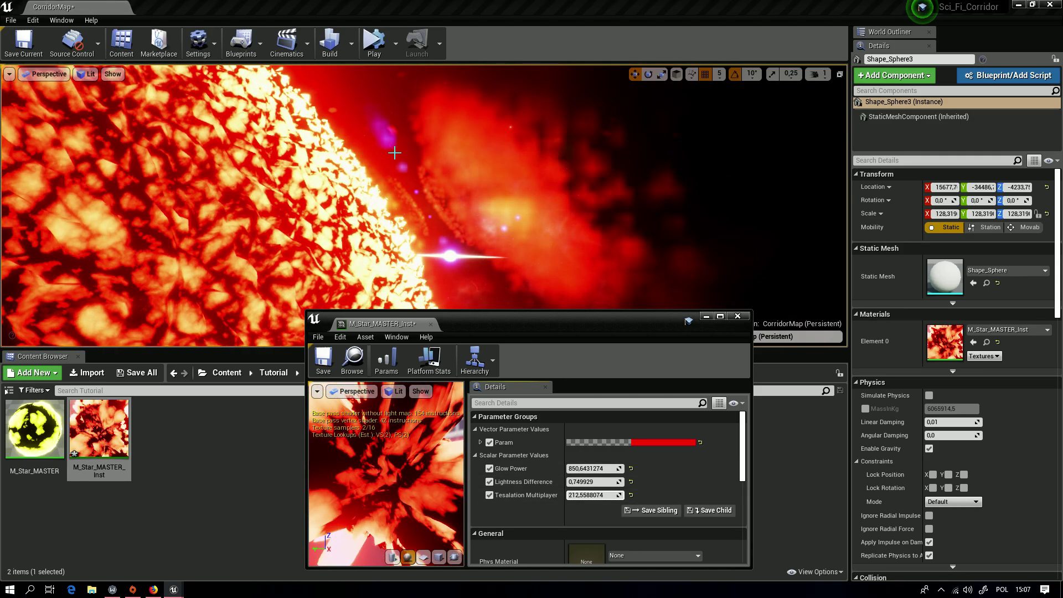
Step: Set the star instance's Tesalation Multiplayer to about 95.6
right_drag(465, 210, 432, 217)
key(s)
mouse_move(394, 153)
right_down()
mouse_move(391, 203)
mouse_move(395, 153)
right_up()
key(w)
drag(593, 495, 576, 495)
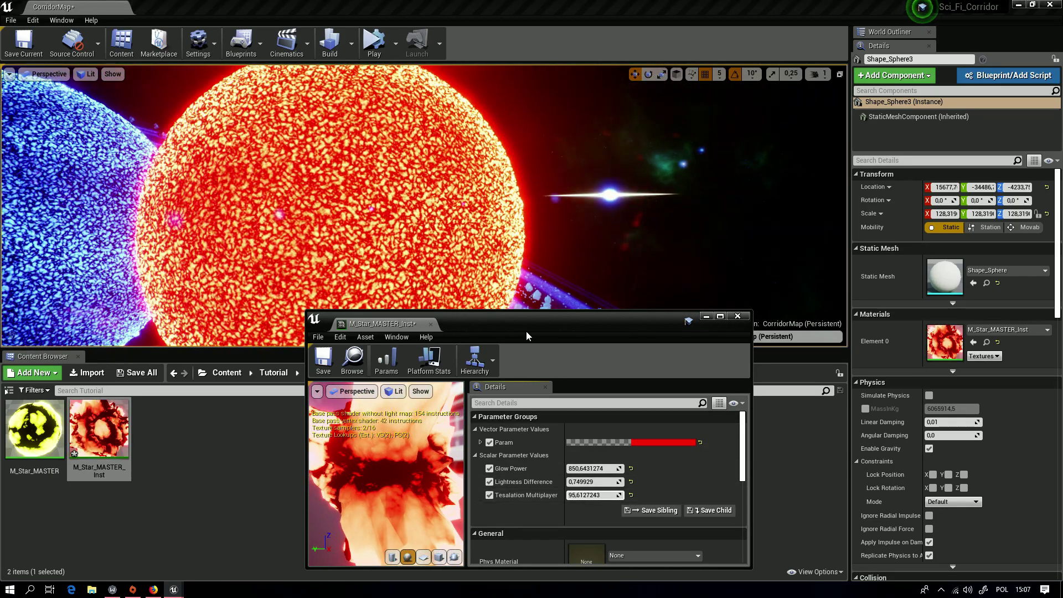
Step: Move the material instance editor clear of the asset thumbnails and close it
drag(526, 332, 592, 164)
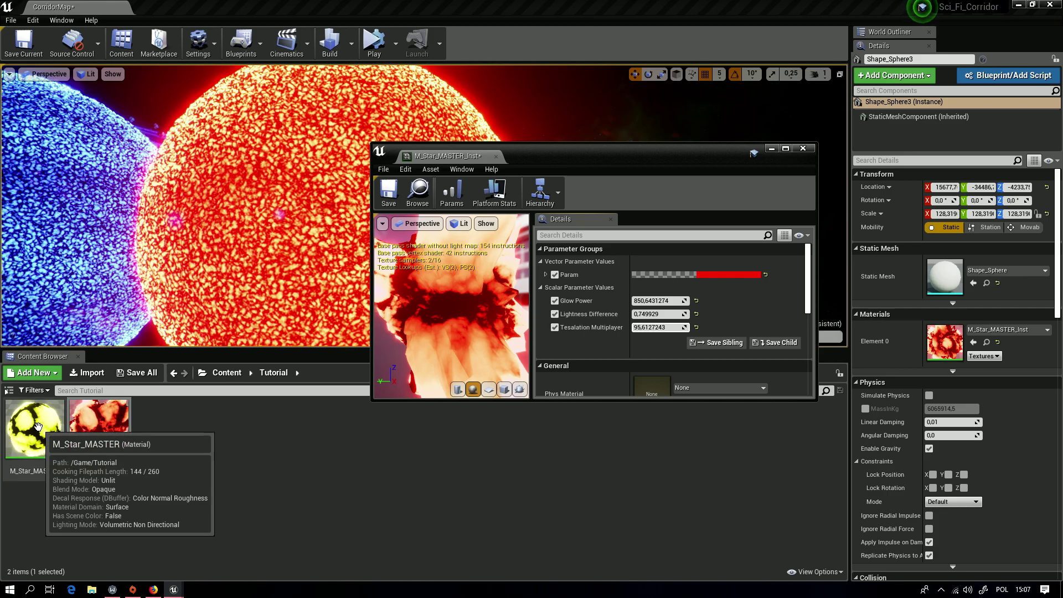
right_drag(183, 250, 222, 188)
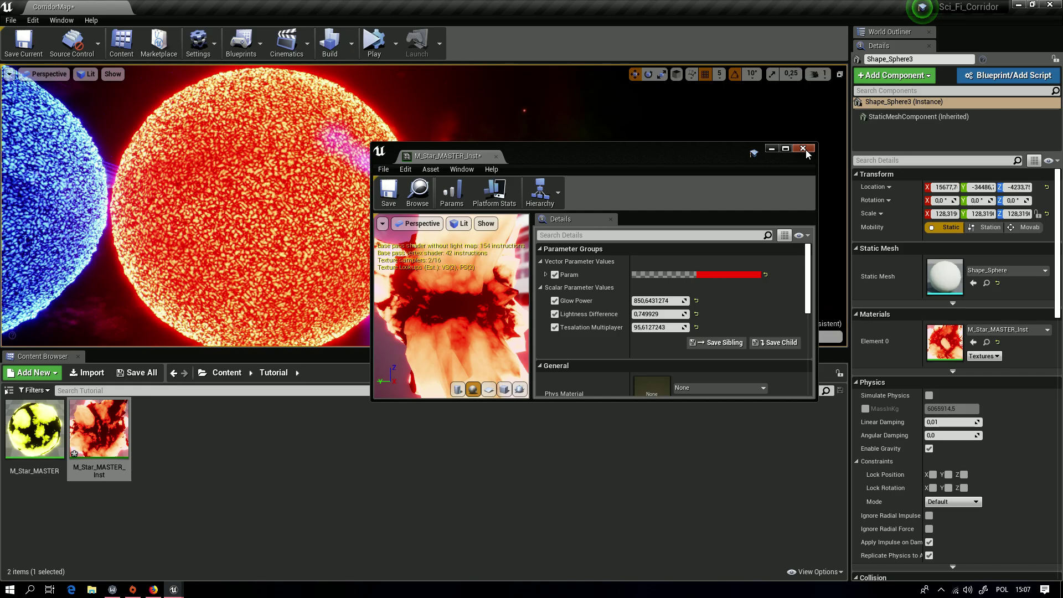
click(806, 149)
Step: Examine the red star beside the blue star in the level from near and far
right_drag(806, 149, 761, 153)
key(s)
mouse_move(579, 194)
right_down()
mouse_move(596, 203)
mouse_move(579, 195)
right_up()
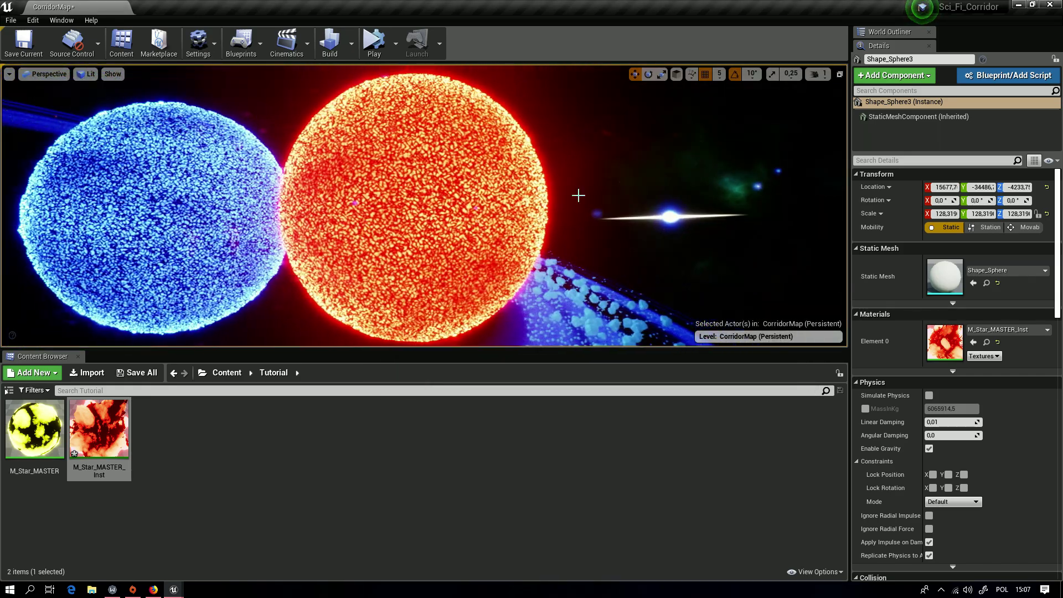
key(a)
mouse_move(511, 198)
right_down()
mouse_move(554, 193)
mouse_move(518, 183)
mouse_move(510, 163)
mouse_move(532, 209)
mouse_move(516, 206)
right_up()
key(w)
key(s)
key(s)
key(w)
key(s)
key(w)
key(s)
key(w)
key(s)
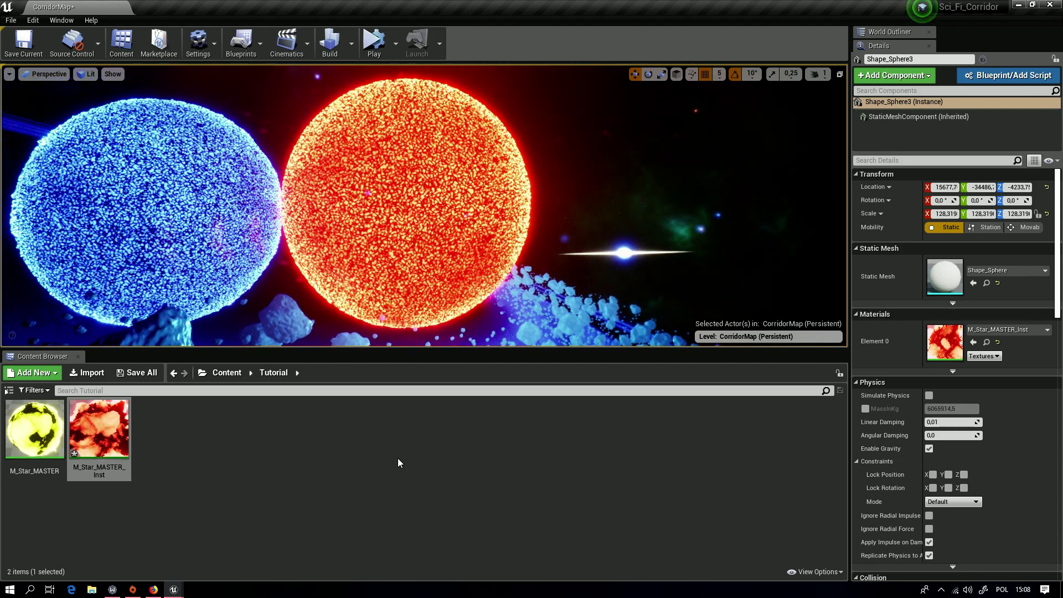